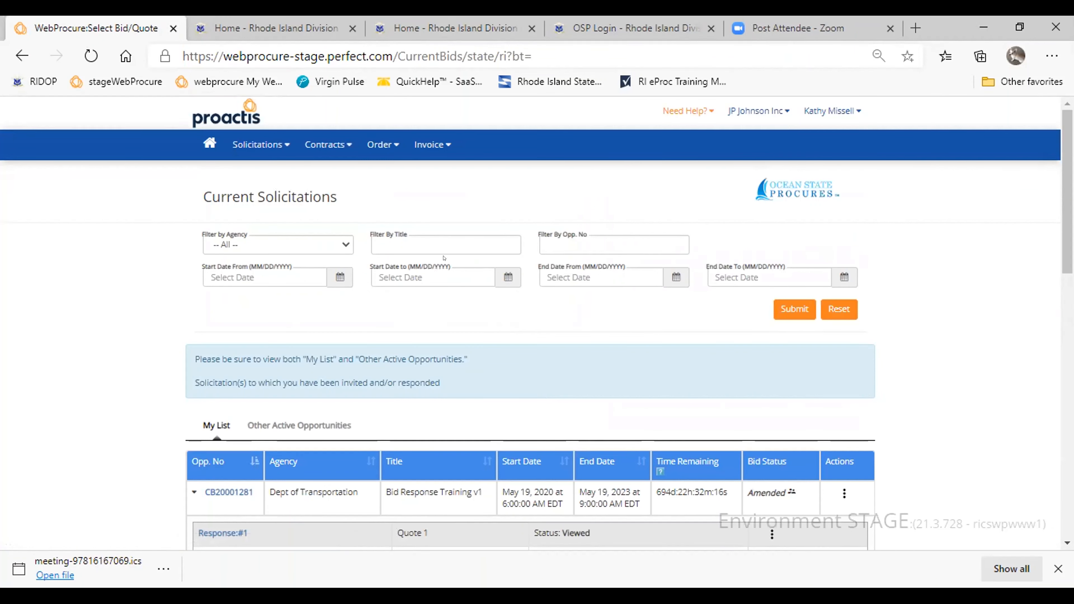
- Look through the solicitations listed under My List and Other Active Opportunities
{"action": "scroll", "coordinate": [206, 308], "scroll_direction": "down", "scroll_amount": 2}
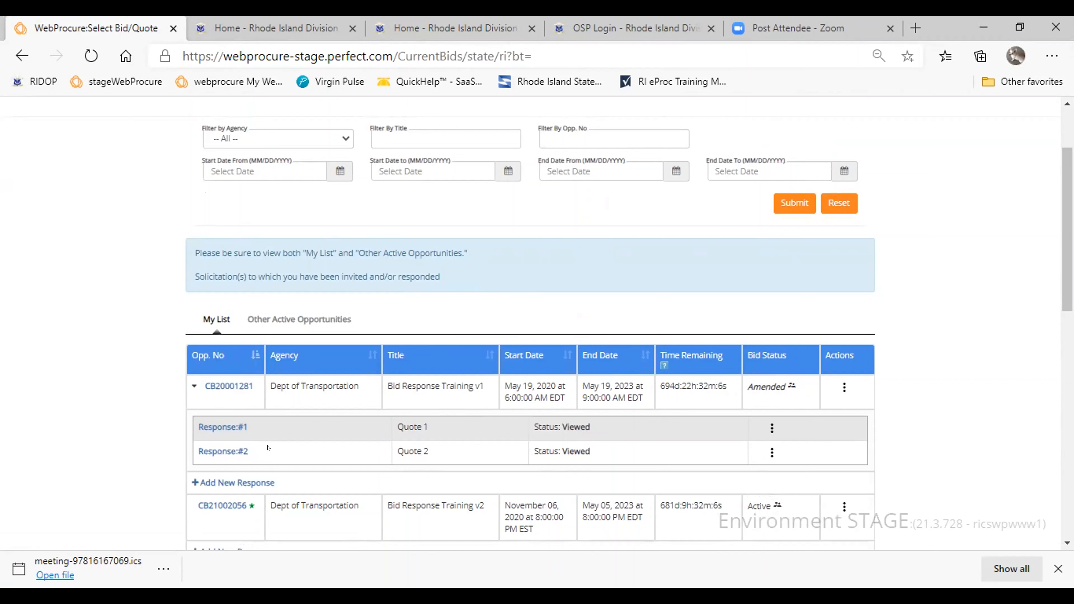
{"action": "left_click", "coordinate": [279, 320]}
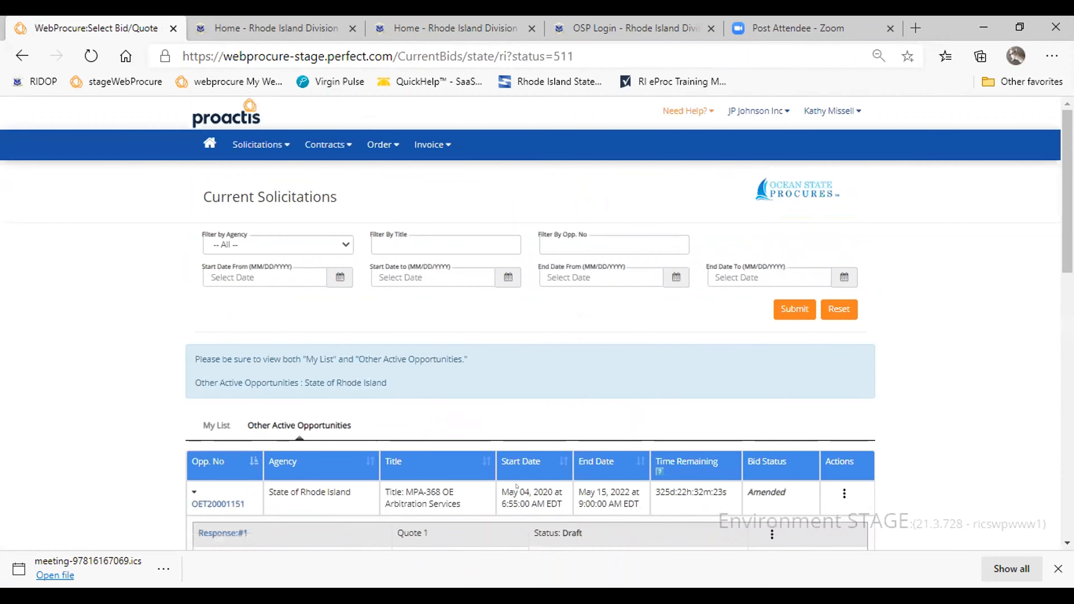
{"action": "scroll", "coordinate": [537, 321], "scroll_direction": "down", "scroll_amount": 8}
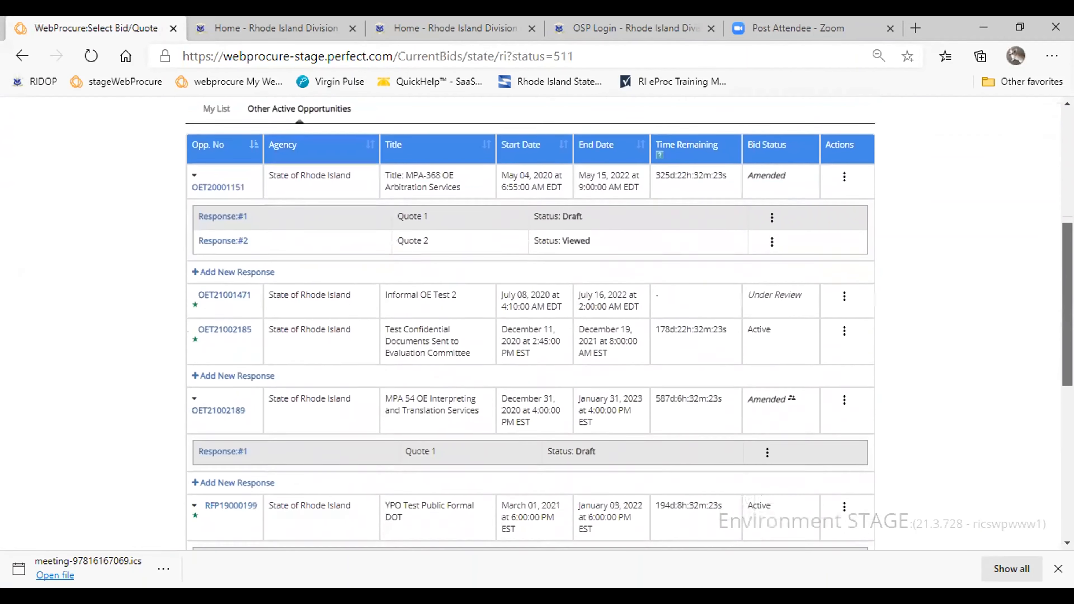
{"action": "scroll", "coordinate": [537, 322], "scroll_direction": "up", "scroll_amount": 4}
{"action": "scroll", "coordinate": [536, 322], "scroll_direction": "up", "scroll_amount": 1}
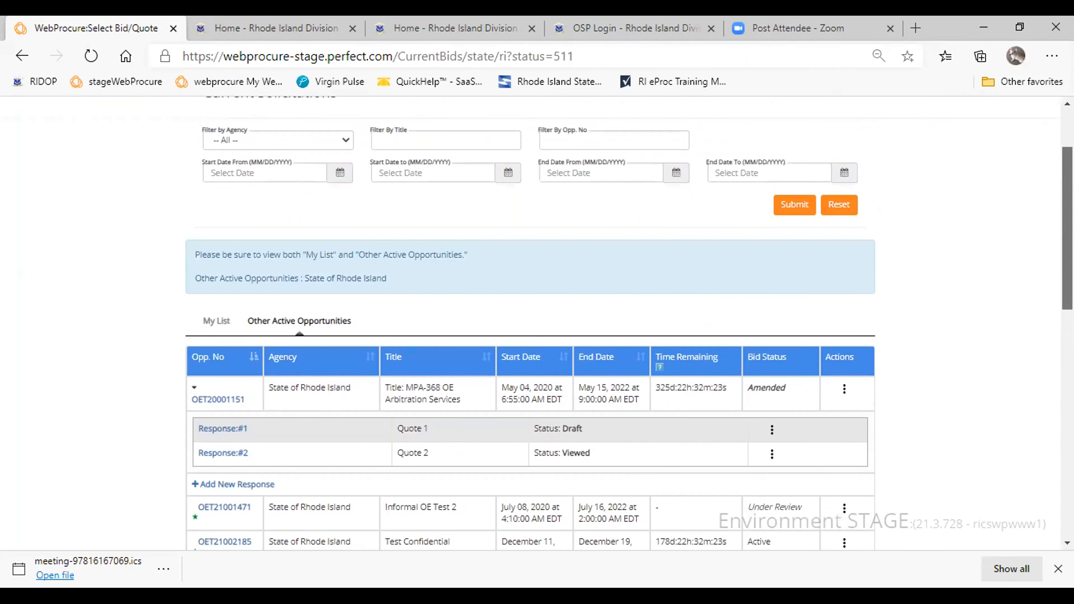
{"action": "scroll", "coordinate": [537, 322], "scroll_direction": "down", "scroll_amount": 2}
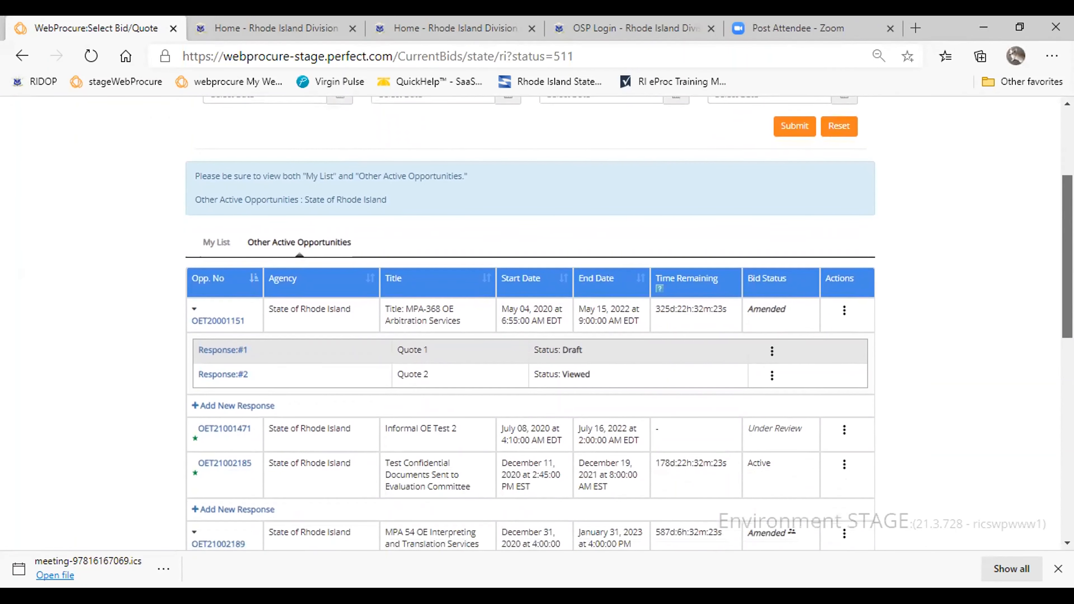
{"action": "scroll", "coordinate": [537, 322], "scroll_direction": "up", "scroll_amount": 3}
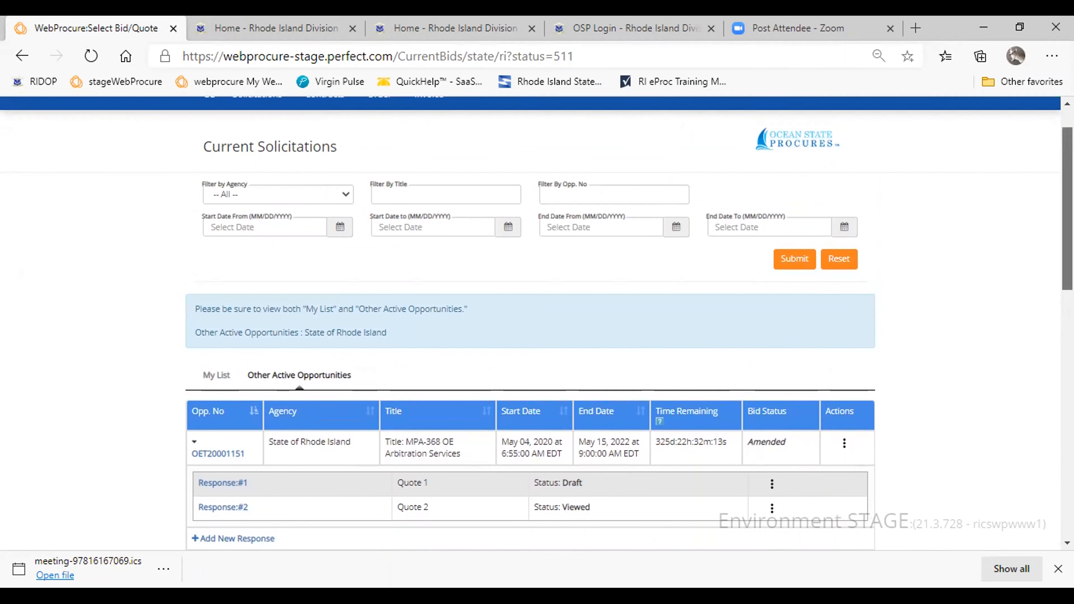
{"action": "scroll", "coordinate": [537, 322], "scroll_direction": "down", "scroll_amount": 2}
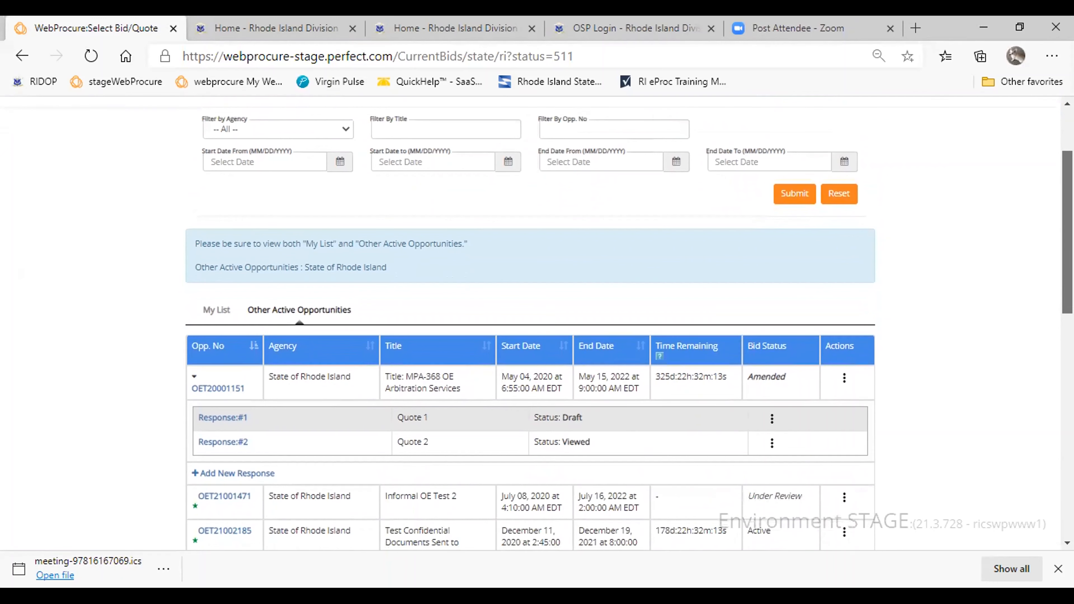
{"action": "scroll", "coordinate": [537, 321], "scroll_direction": "down", "scroll_amount": 1}
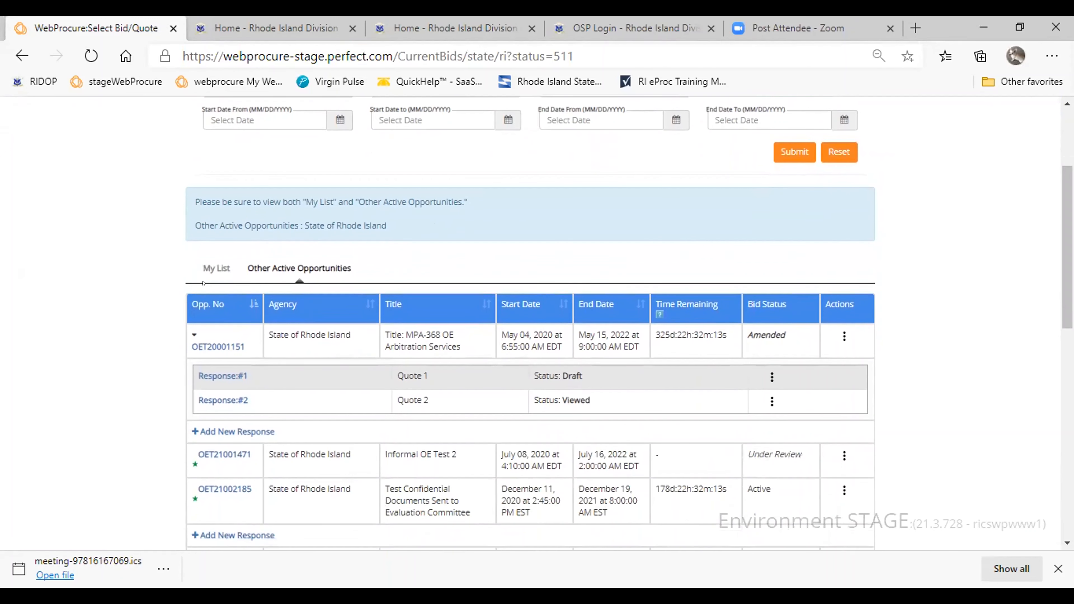
- Return to My List and filter the solicitations by opportunity number 2687
{"action": "left_click", "coordinate": [215, 268]}
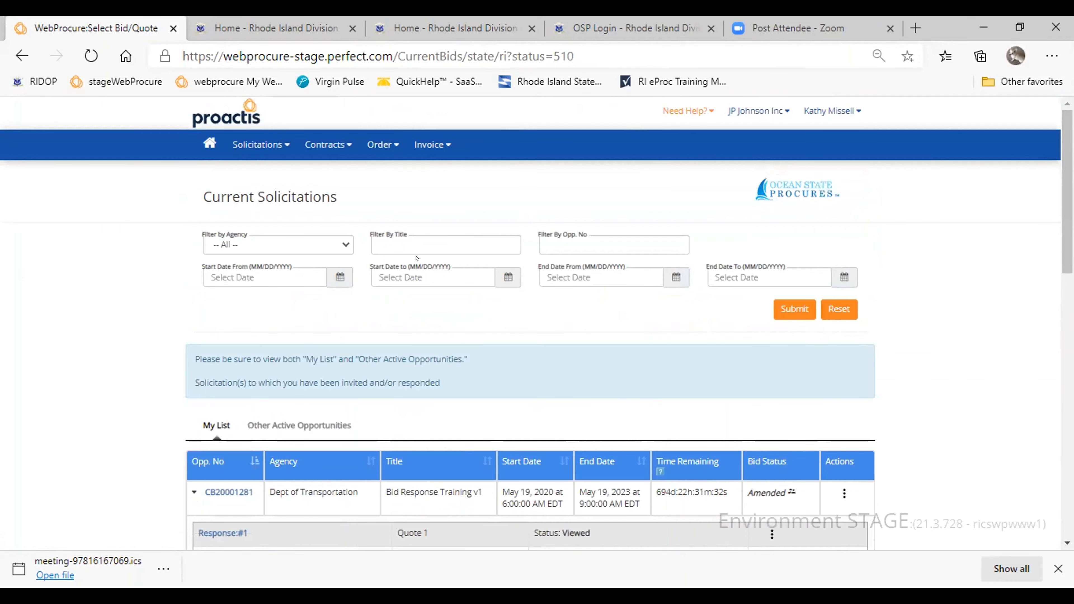
{"action": "left_click", "coordinate": [613, 244]}
{"action": "type", "text": "2687"}
{"action": "left_click", "coordinate": [794, 308]}
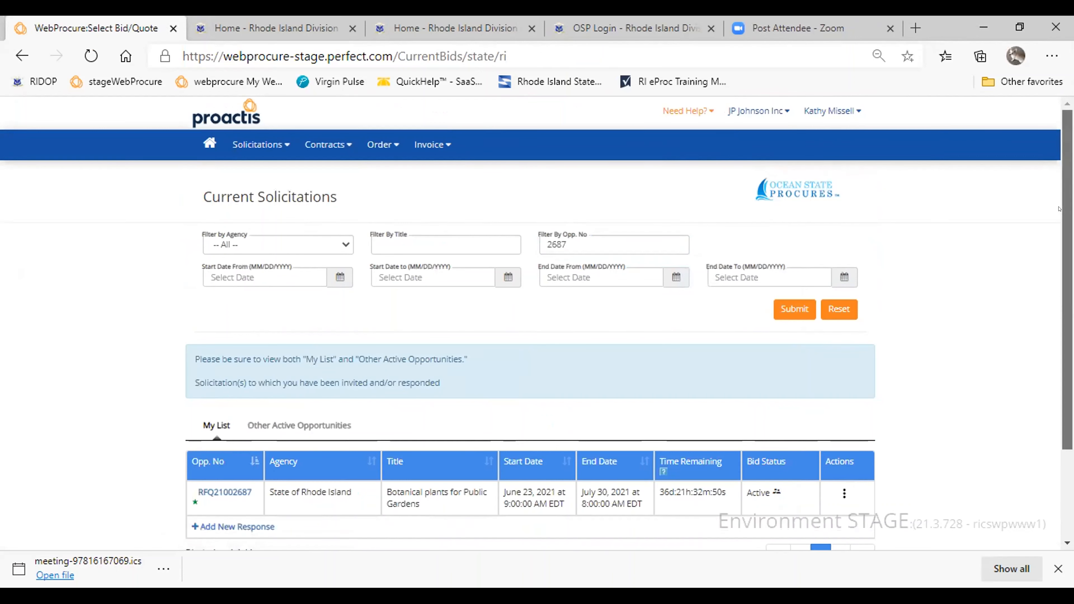
{"action": "left_click_drag", "start_coordinate": [1058, 209], "coordinate": [1059, 248]}
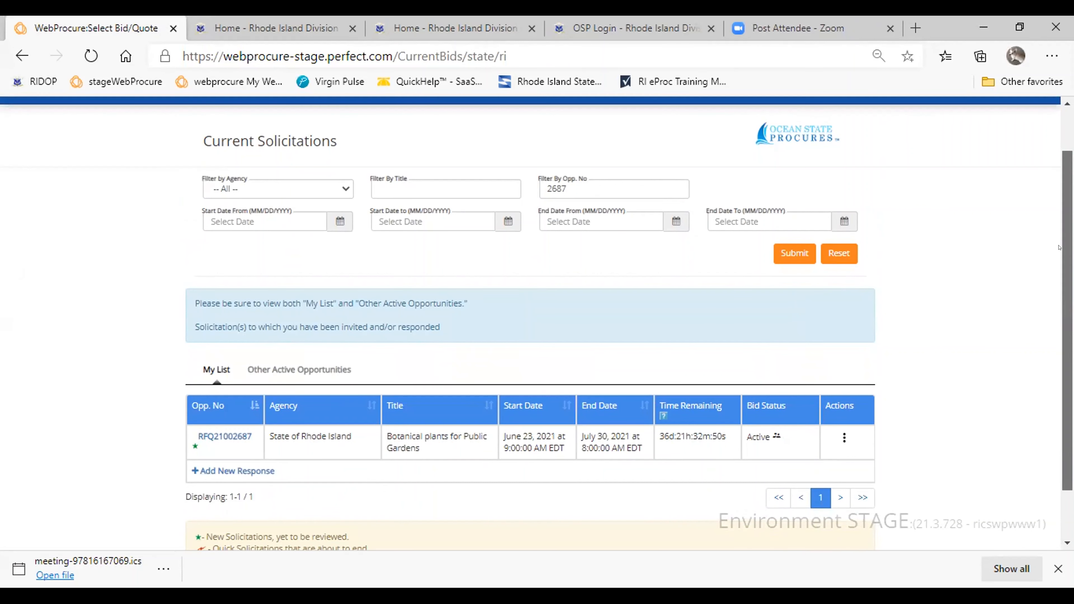
{"action": "left_click_drag", "start_coordinate": [1059, 248], "coordinate": [1059, 295]}
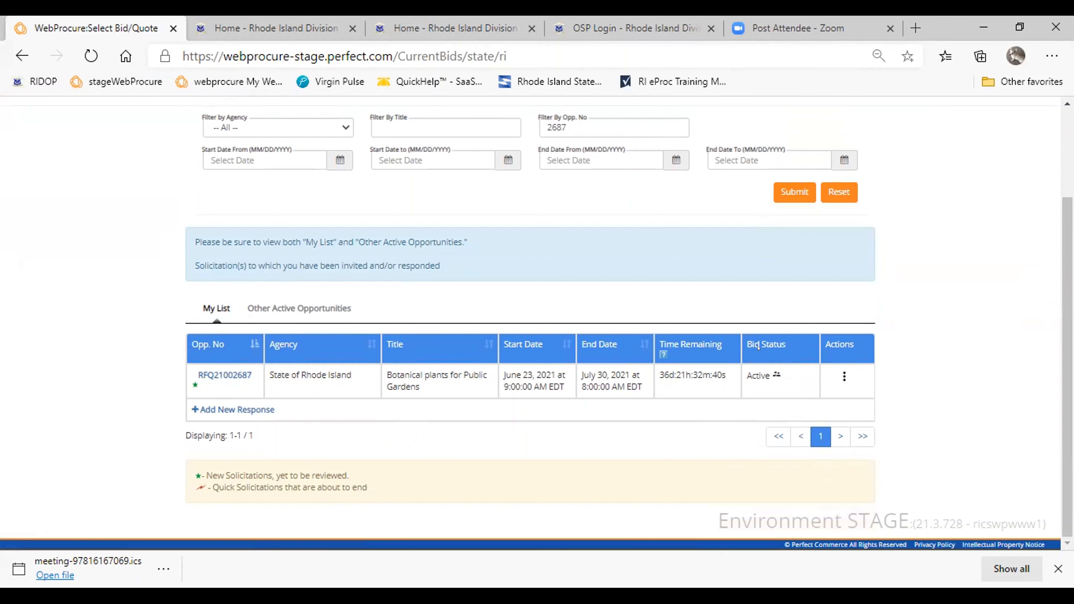
- Review the available actions and the solicitation summary for Botanical plants for Public Gardens, including documents, requirements and items, and close the summary
{"action": "left_click", "coordinate": [834, 373]}
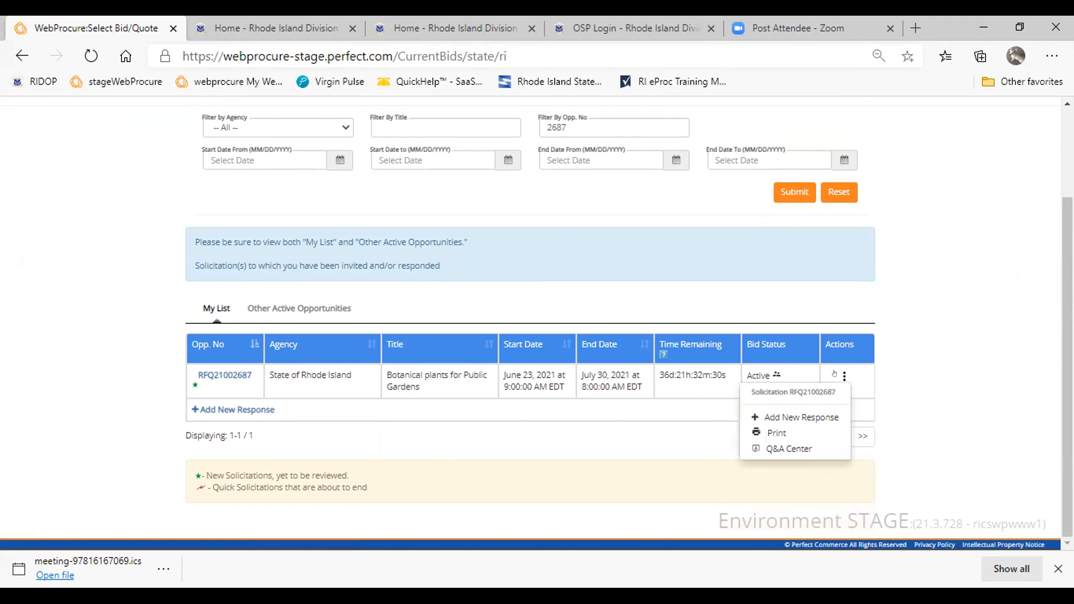
{"action": "left_click", "coordinate": [834, 373]}
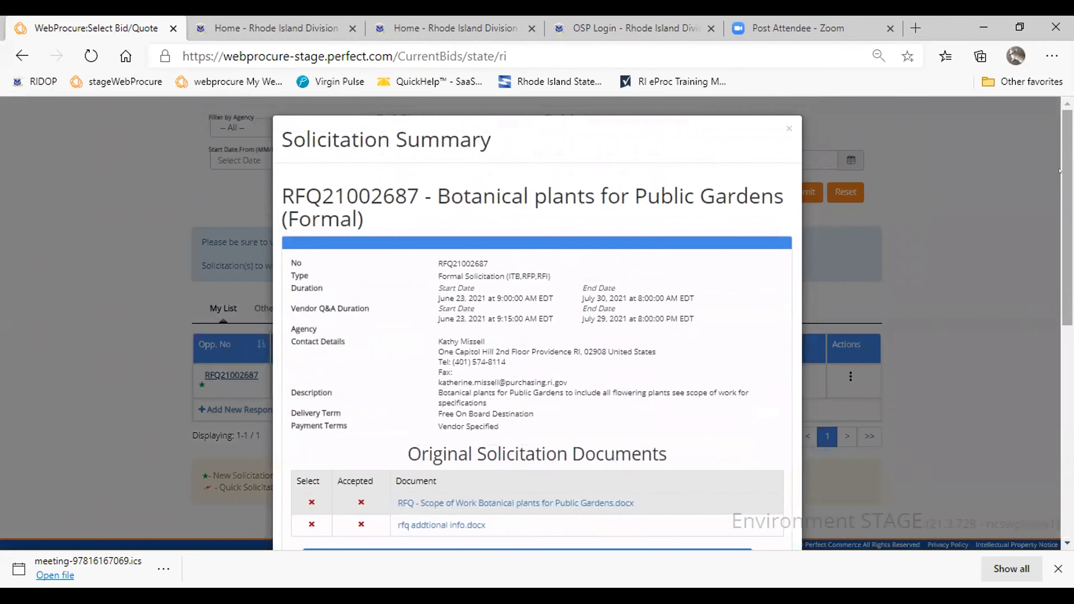
{"action": "scroll", "coordinate": [632, 207], "scroll_direction": "down", "scroll_amount": 2}
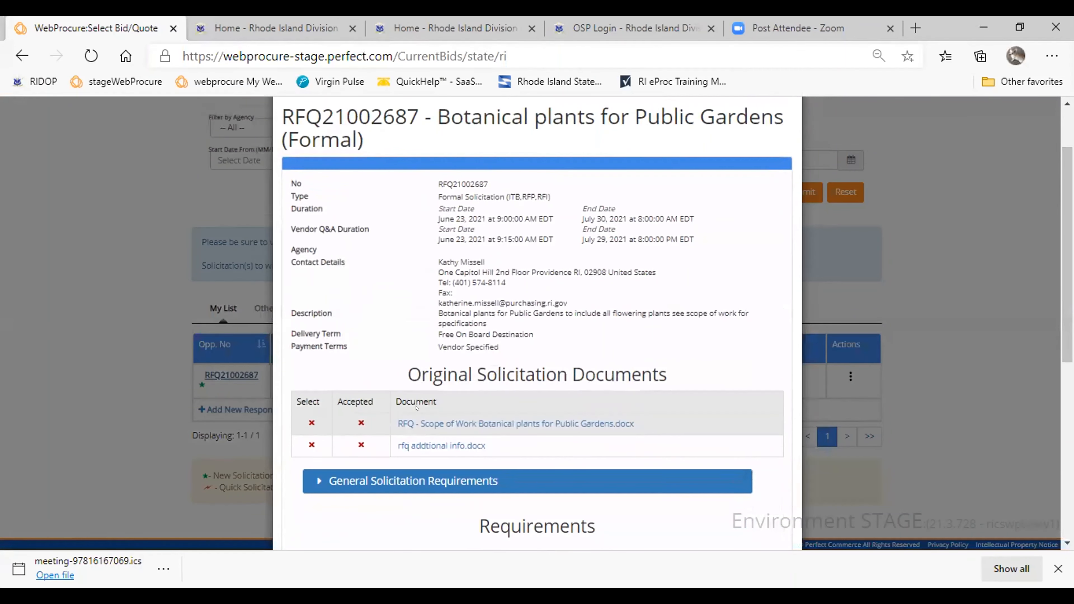
{"action": "scroll", "coordinate": [416, 407], "scroll_direction": "down", "scroll_amount": 4}
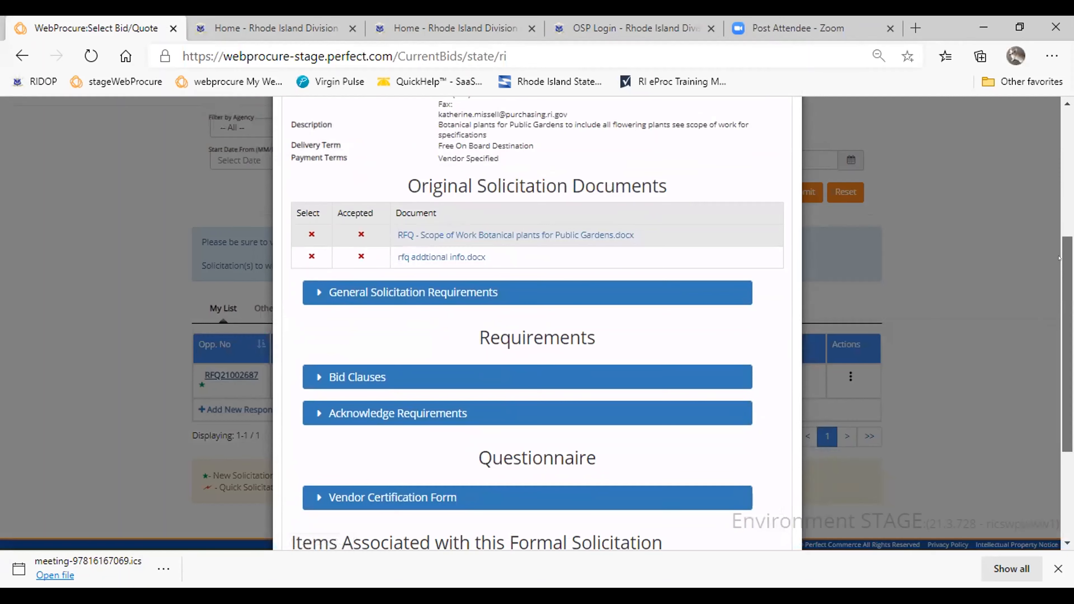
{"action": "scroll", "coordinate": [1058, 257], "scroll_direction": "down", "scroll_amount": 4}
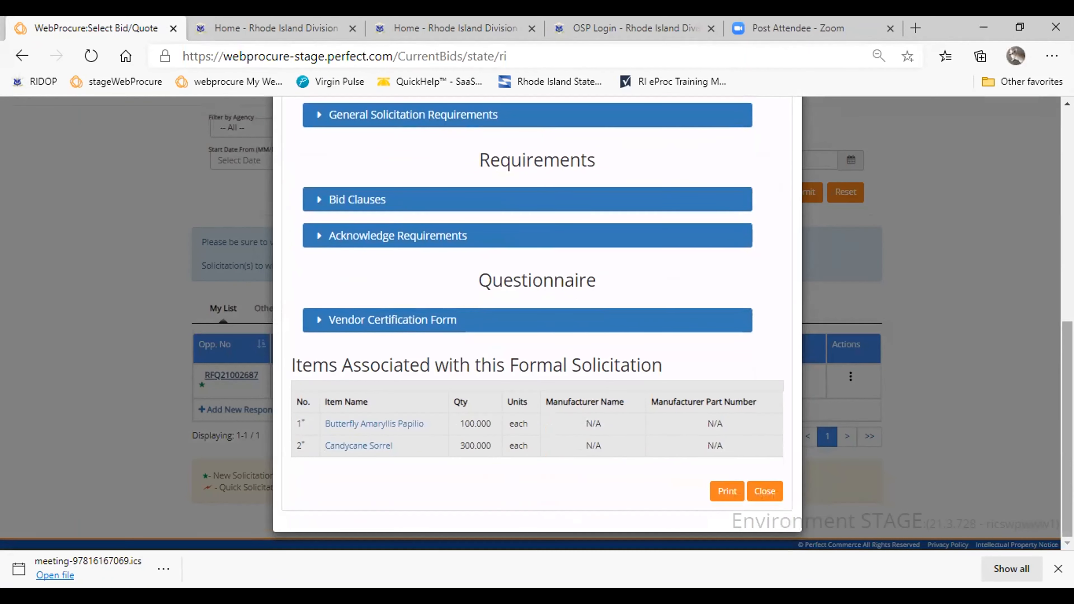
{"action": "scroll", "coordinate": [807, 364], "scroll_direction": "up", "scroll_amount": 5}
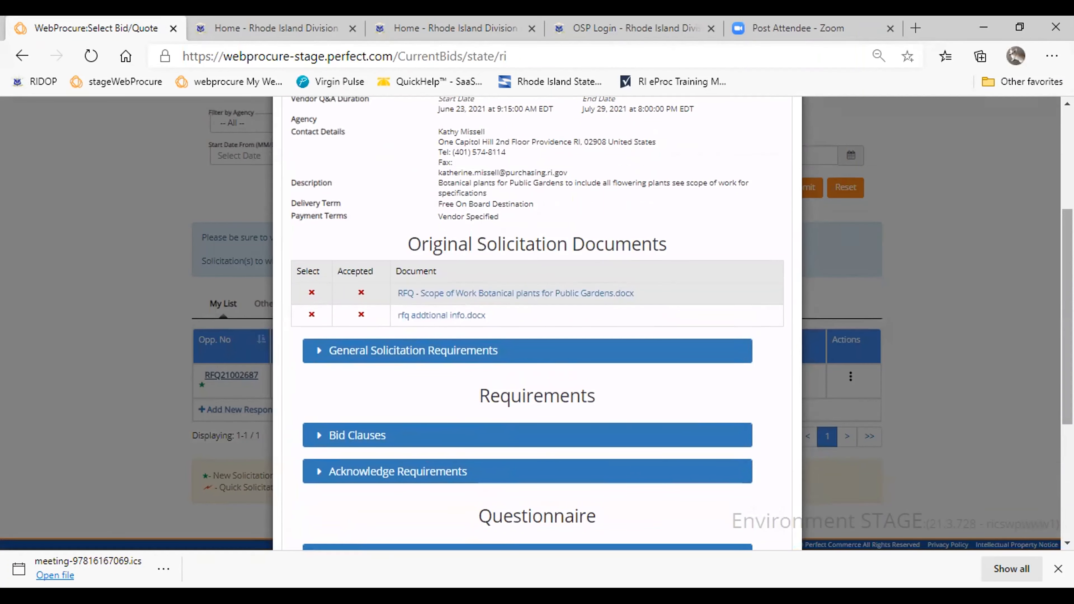
{"action": "left_click_drag", "start_coordinate": [1058, 371], "coordinate": [1059, 297]}
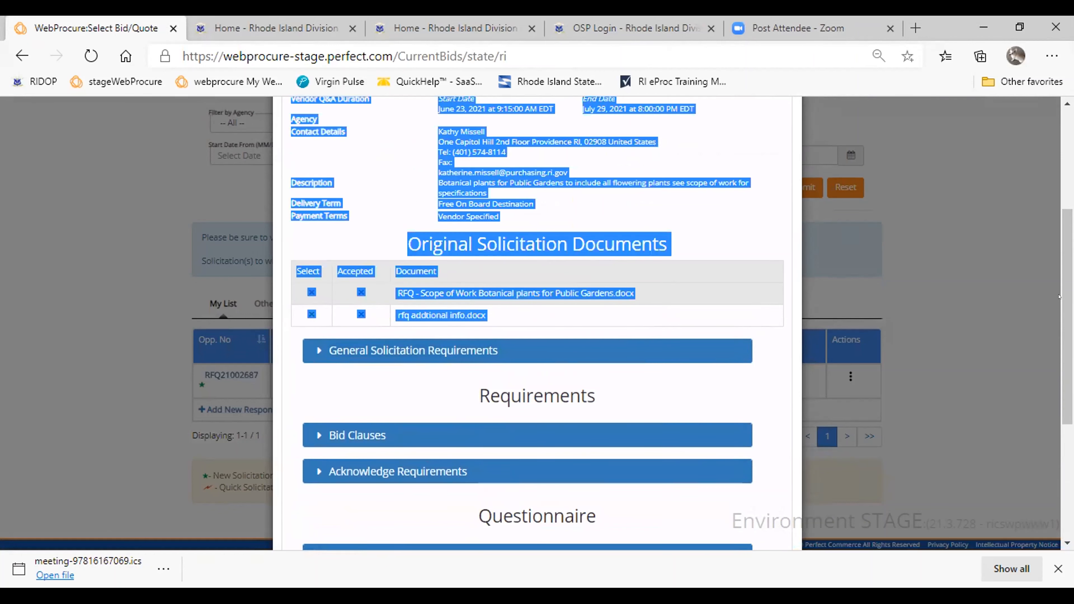
{"action": "left_click", "coordinate": [969, 345]}
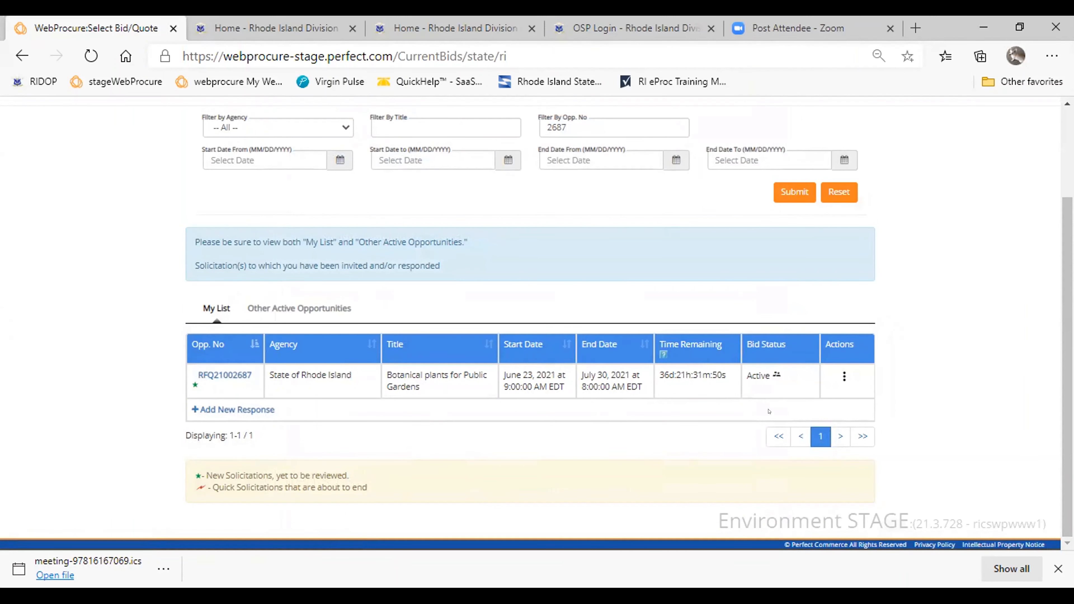
- Post the question "Do these need to be packed in a special container" in the botanical plants solicitation's Q&A Center and return to the solicitations
{"action": "left_click", "coordinate": [839, 375]}
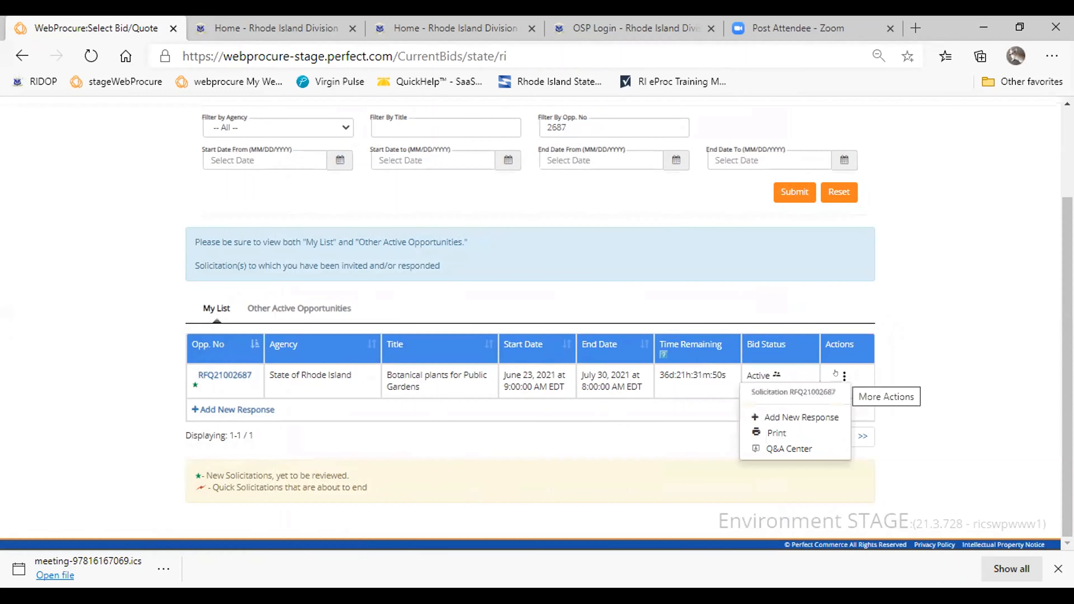
{"action": "left_click", "coordinate": [770, 449]}
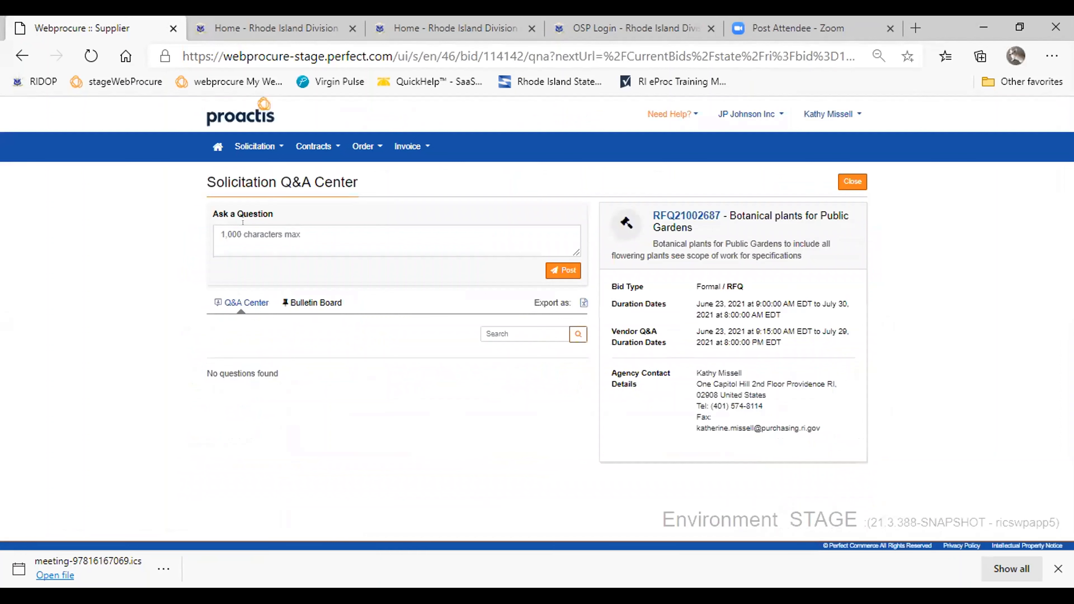
{"action": "left_click", "coordinate": [242, 232]}
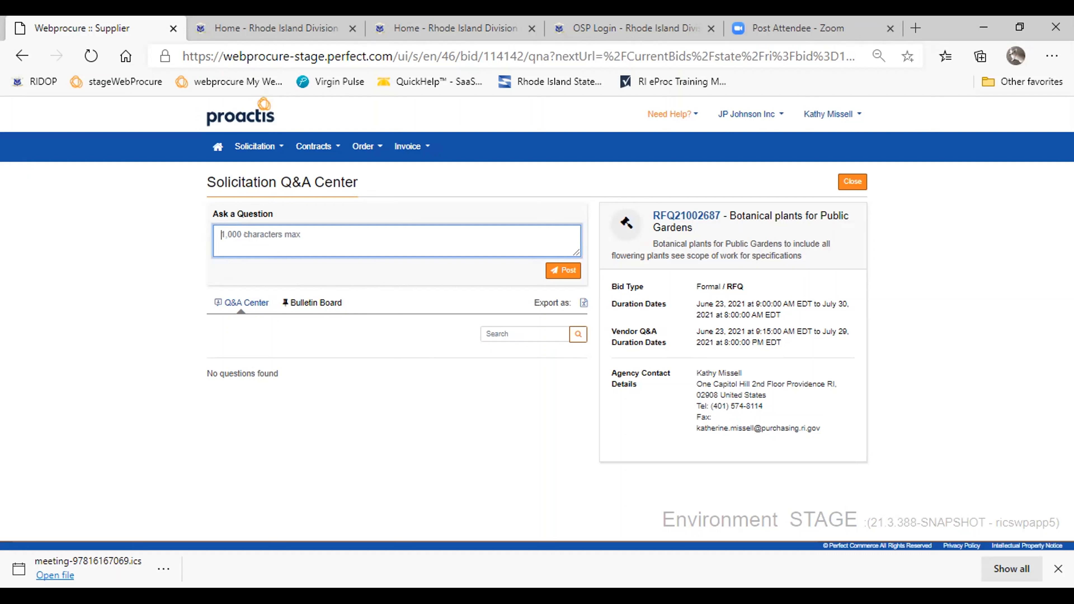
{"action": "type", "text": "Do these need to be packed in a"}
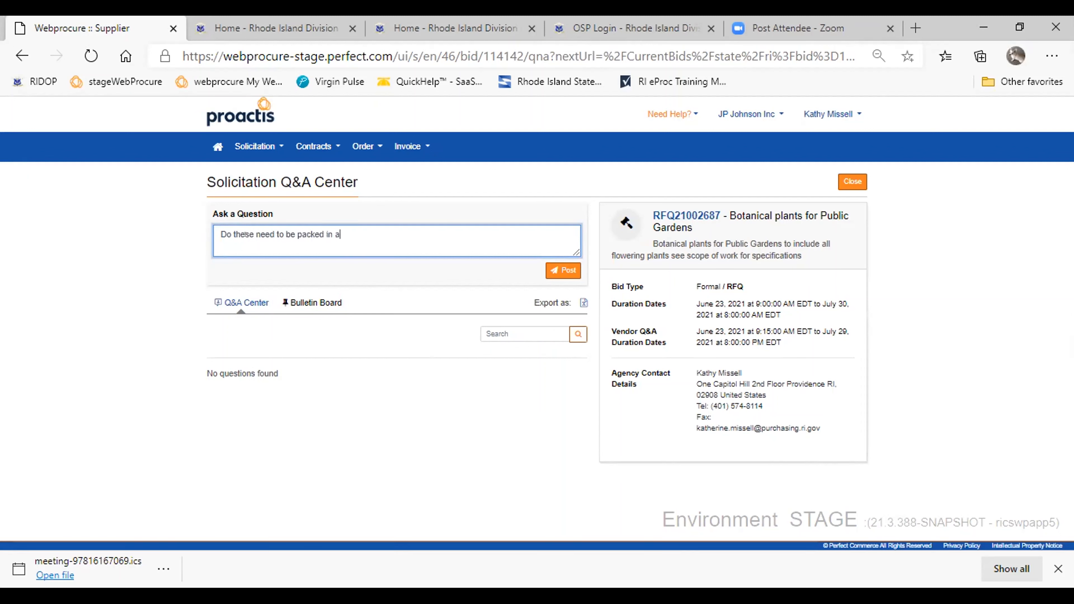
{"action": "type", "text": " special container"}
{"action": "left_click", "coordinate": [567, 260]}
{"action": "left_click", "coordinate": [567, 266]}
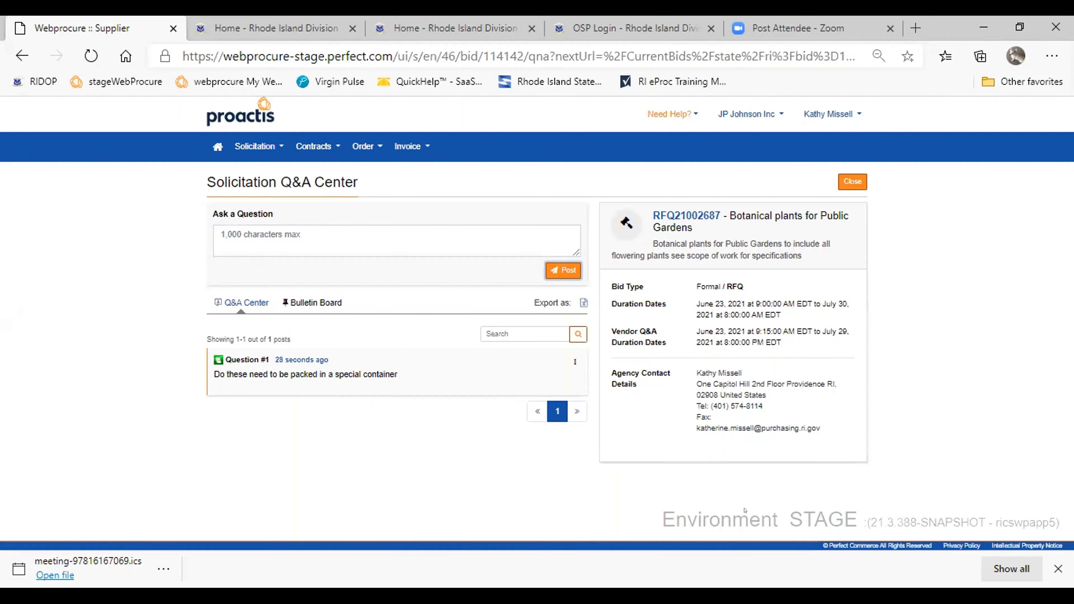
{"action": "left_click", "coordinate": [852, 181]}
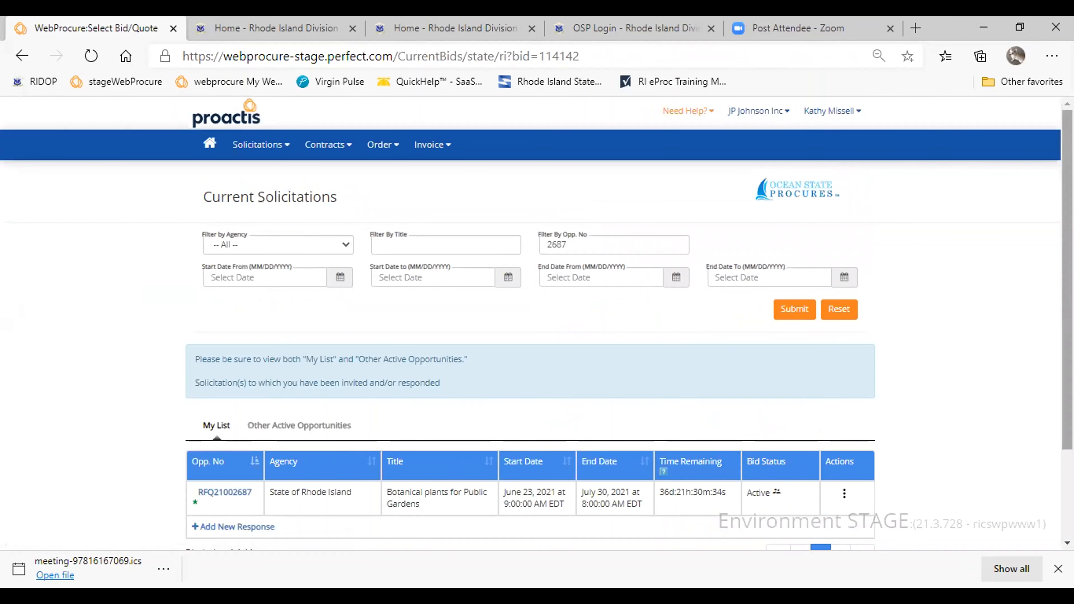
- Add a new response to the botanical plants solicitation with the quote name Quote 1
{"action": "scroll", "coordinate": [658, 410], "scroll_direction": "down", "scroll_amount": 3}
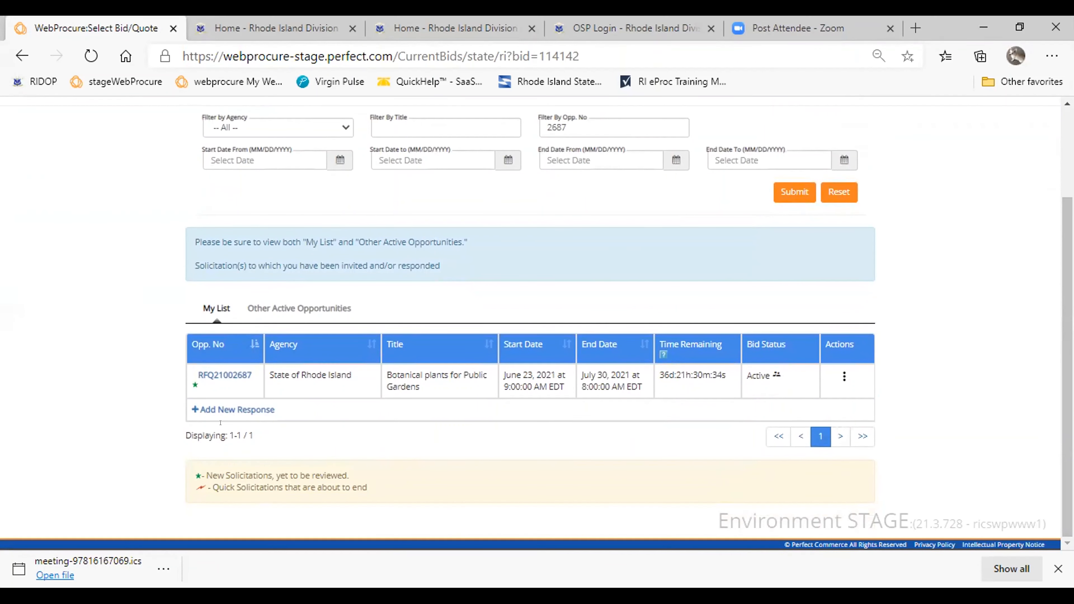
{"action": "left_click", "coordinate": [230, 410]}
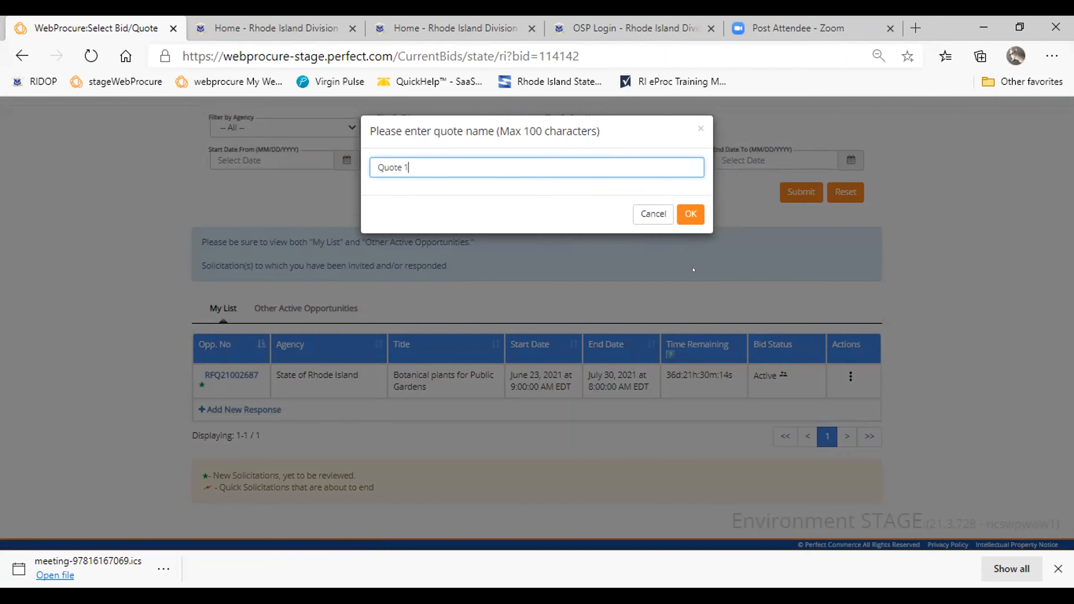
{"action": "left_click", "coordinate": [691, 214]}
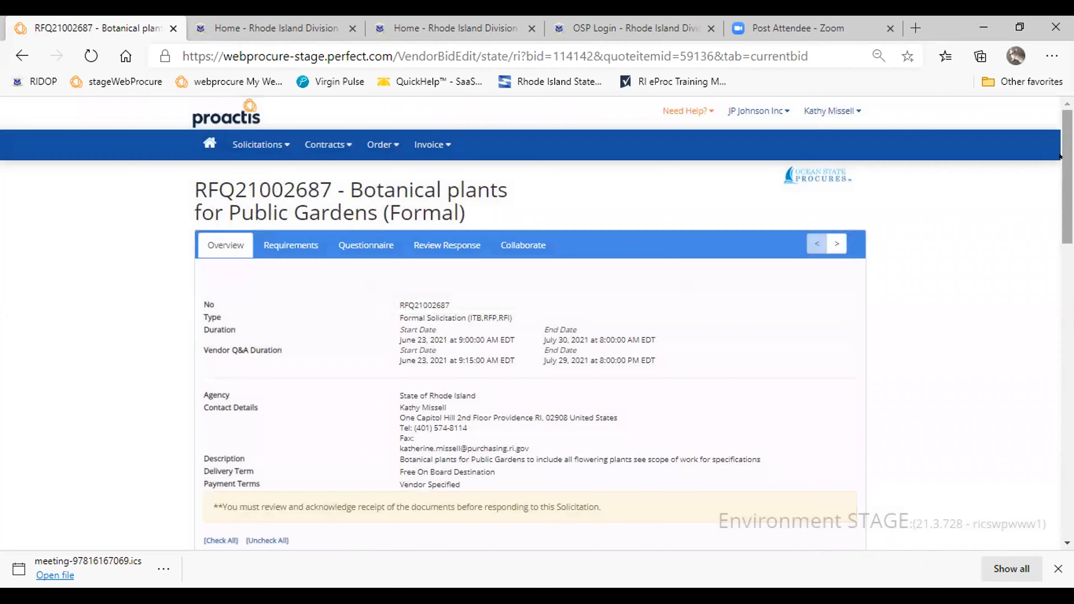
- Examine the response's overview details, original solicitation documents and general solicitation requirements
{"action": "left_click_drag", "start_coordinate": [1062, 156], "coordinate": [1062, 178]}
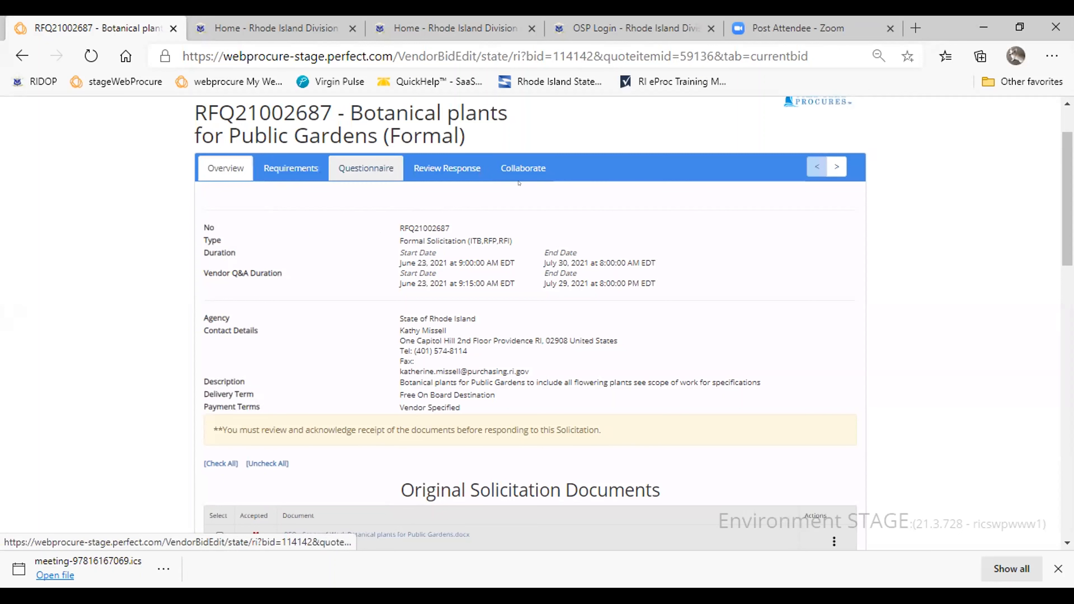
{"action": "scroll", "coordinate": [530, 321], "scroll_direction": "down", "scroll_amount": 1}
{"action": "scroll", "coordinate": [530, 322], "scroll_direction": "down", "scroll_amount": 1}
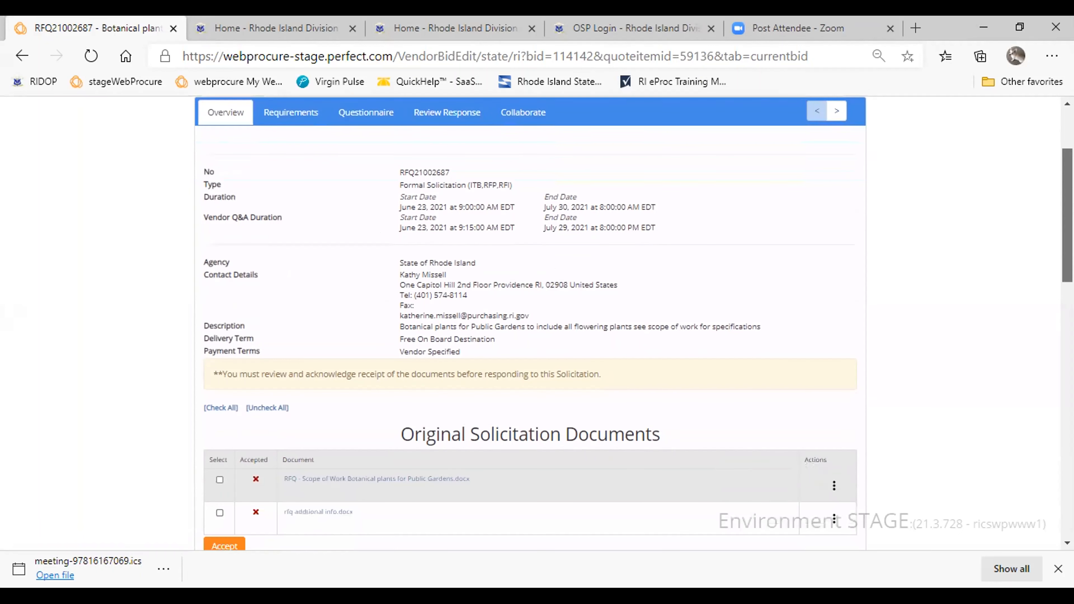
{"action": "scroll", "coordinate": [531, 321], "scroll_direction": "up", "scroll_amount": 1}
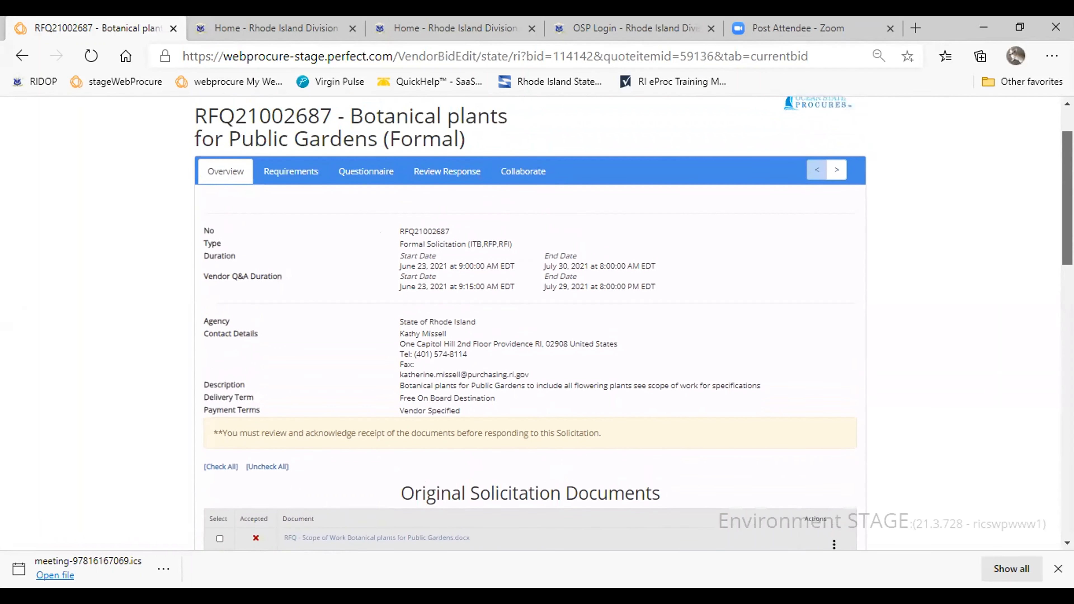
{"action": "scroll", "coordinate": [530, 322], "scroll_direction": "down", "scroll_amount": 3}
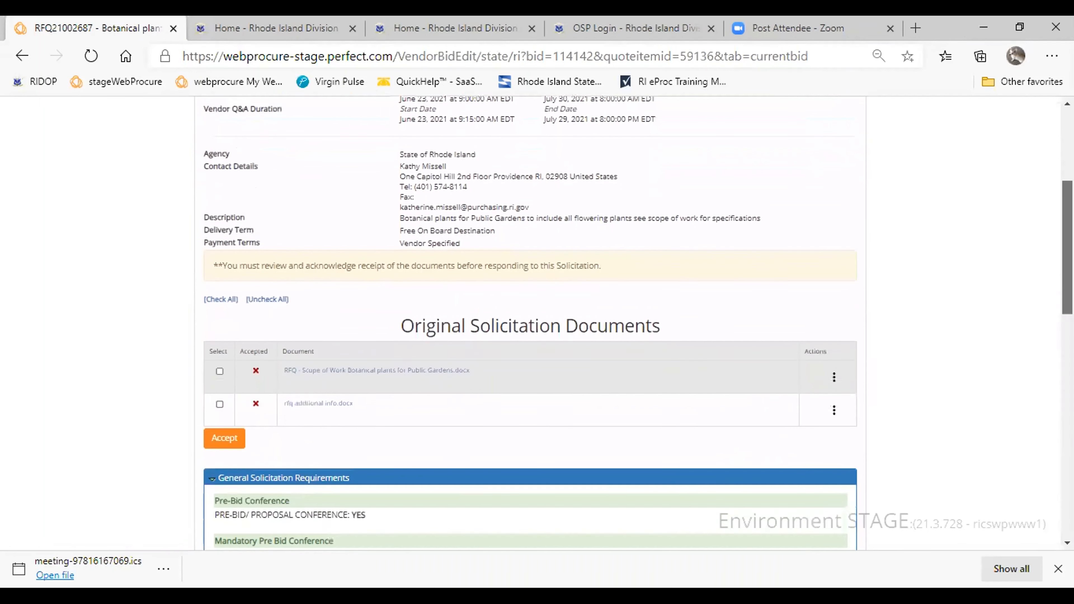
{"action": "scroll", "coordinate": [530, 321], "scroll_direction": "down", "scroll_amount": 3}
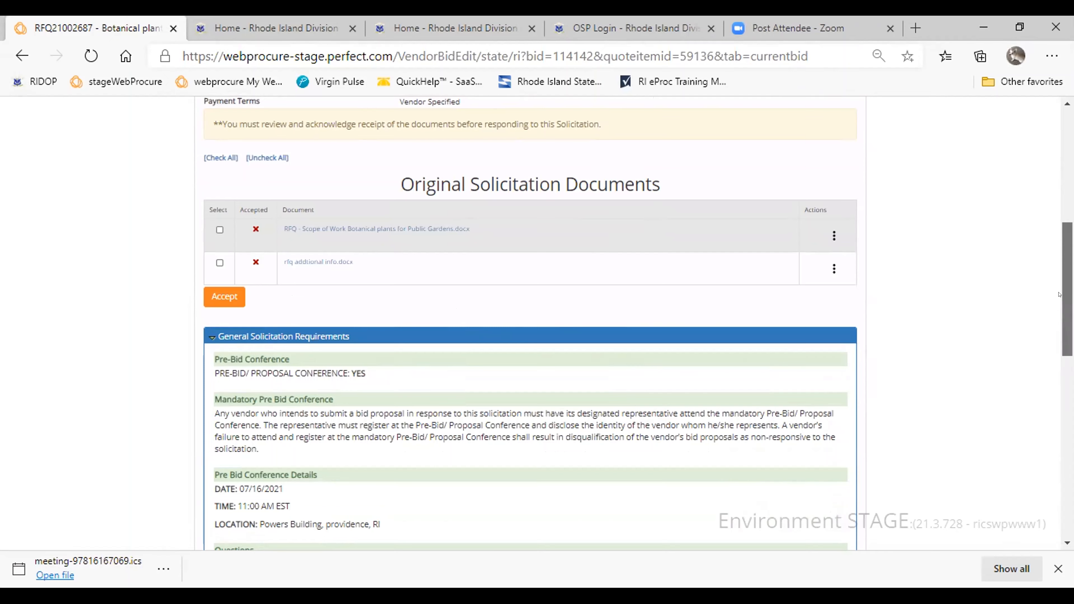
{"action": "scroll", "coordinate": [830, 296], "scroll_direction": "up", "scroll_amount": 1}
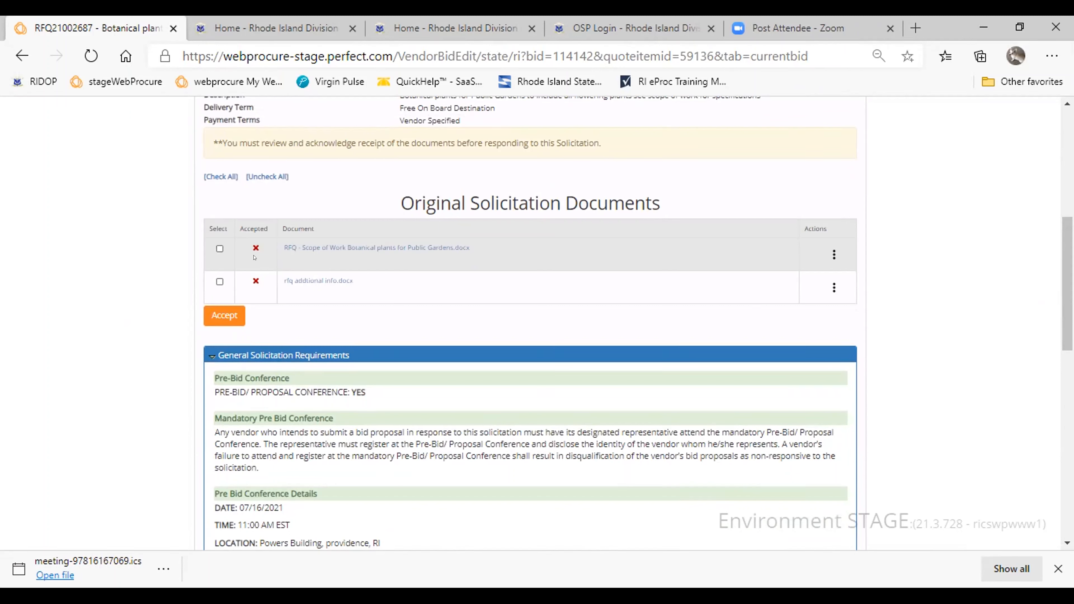
- Accept both original solicitation documents, the botanical plants Scope of Work and rfq additional info
{"action": "left_click", "coordinate": [219, 248]}
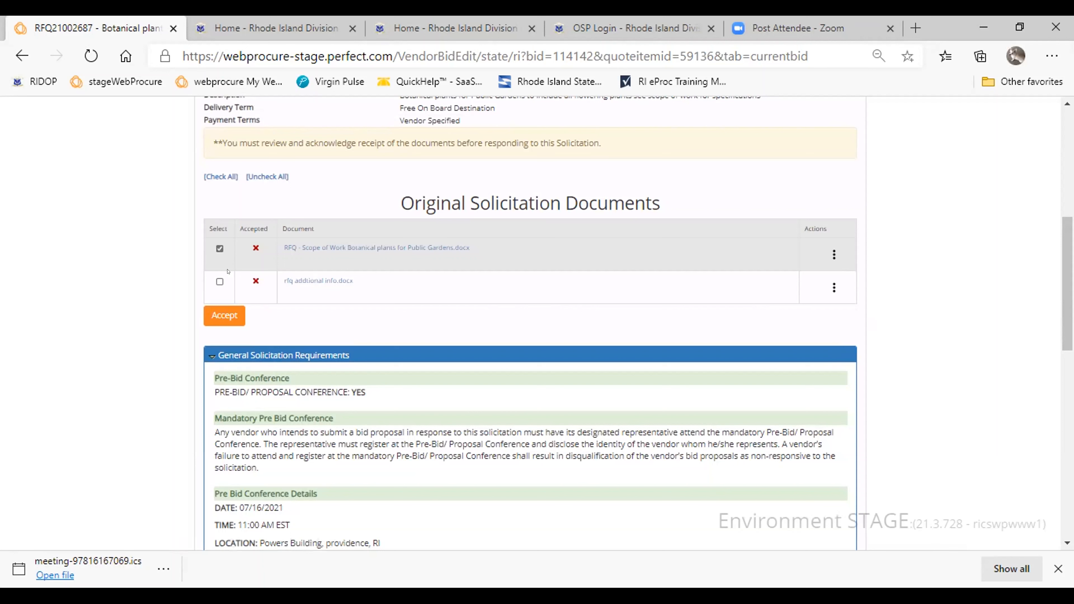
{"action": "left_click", "coordinate": [219, 282]}
{"action": "left_click", "coordinate": [833, 254]}
{"action": "left_click", "coordinate": [217, 313]}
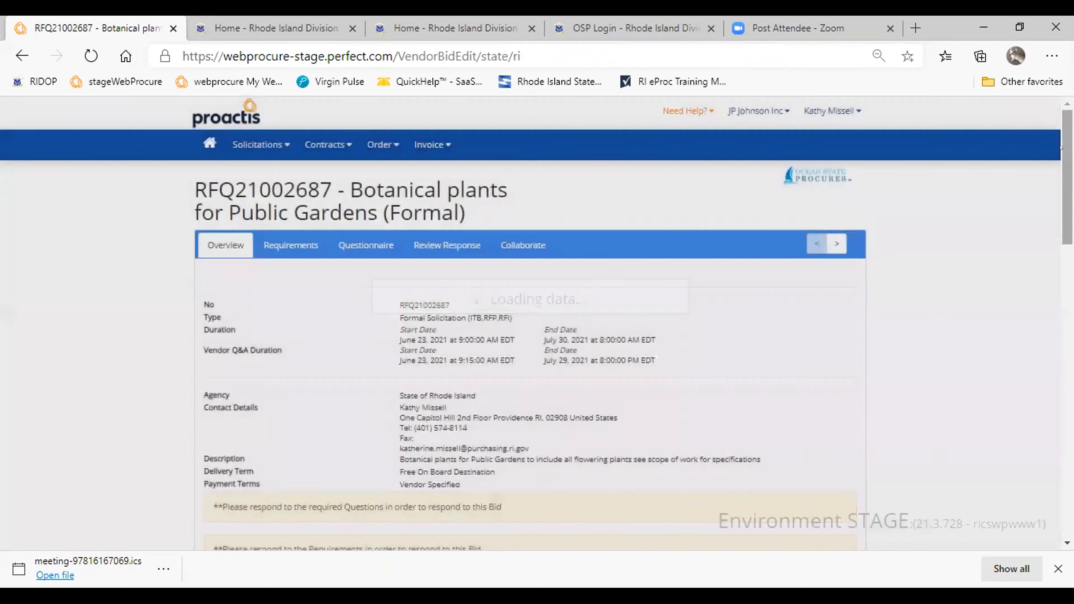
- Review the general solicitation requirements and the associated items on the response's overview, and save the responses
{"action": "scroll", "coordinate": [331, 295], "scroll_direction": "down", "scroll_amount": 2}
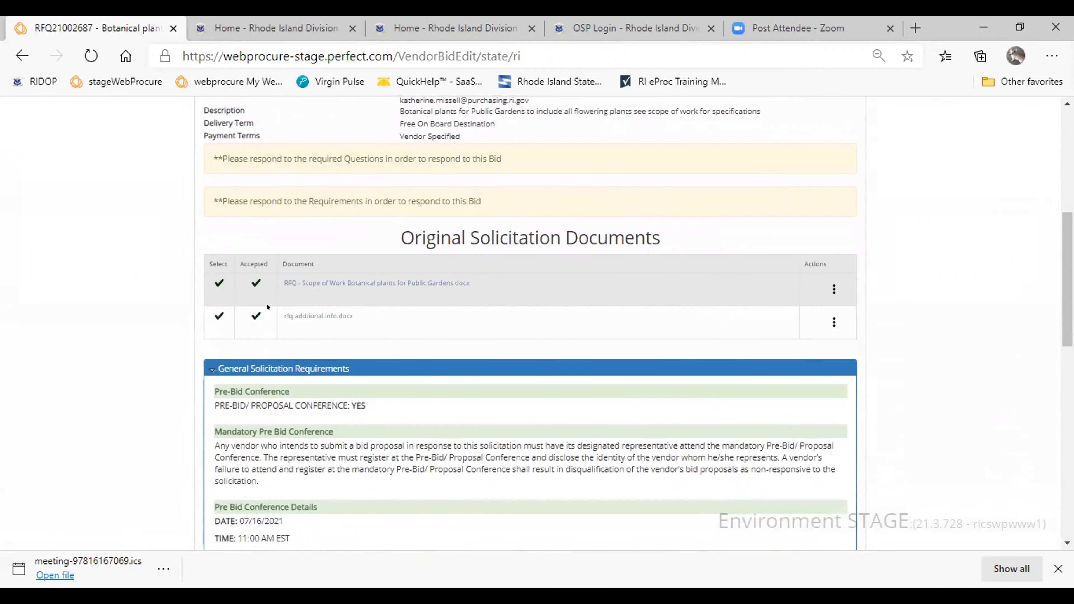
{"action": "left_click_drag", "start_coordinate": [1067, 237], "coordinate": [1066, 302]}
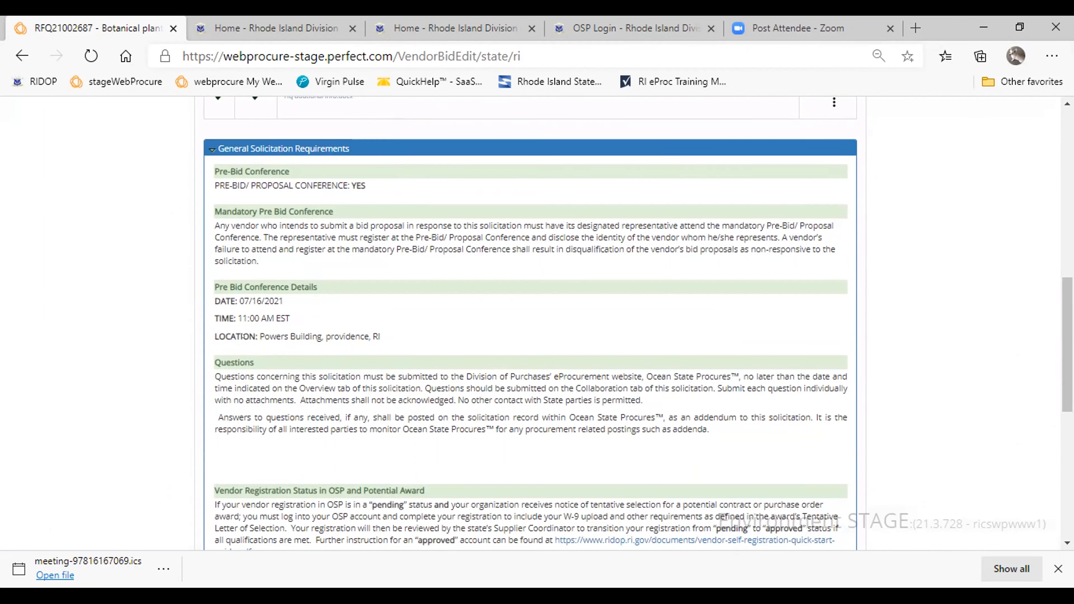
{"action": "scroll", "coordinate": [620, 269], "scroll_direction": "down", "scroll_amount": 4}
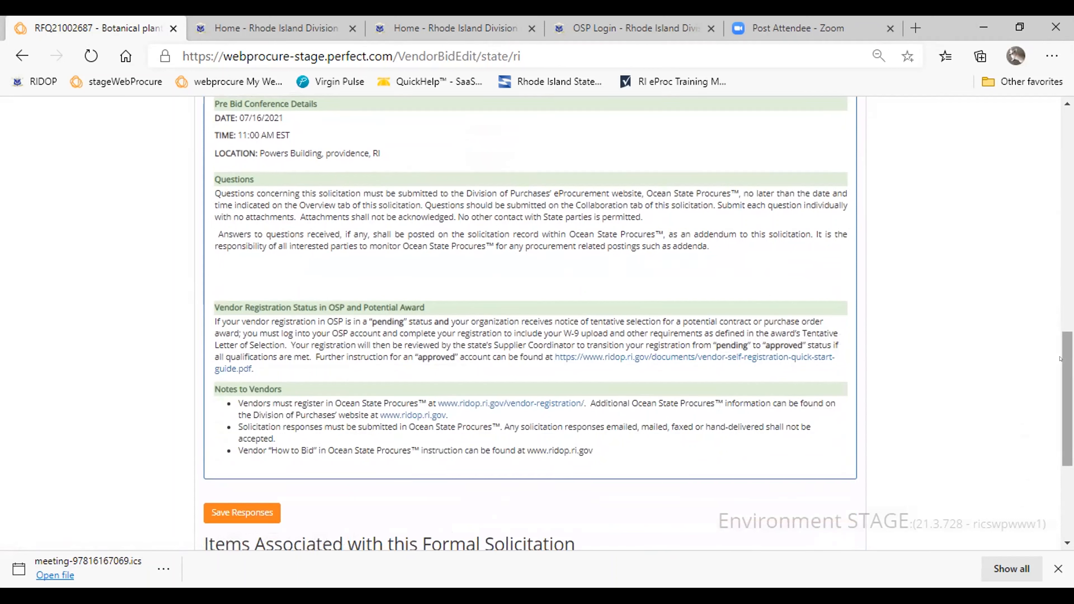
{"action": "scroll", "coordinate": [1060, 359], "scroll_direction": "down", "scroll_amount": 5}
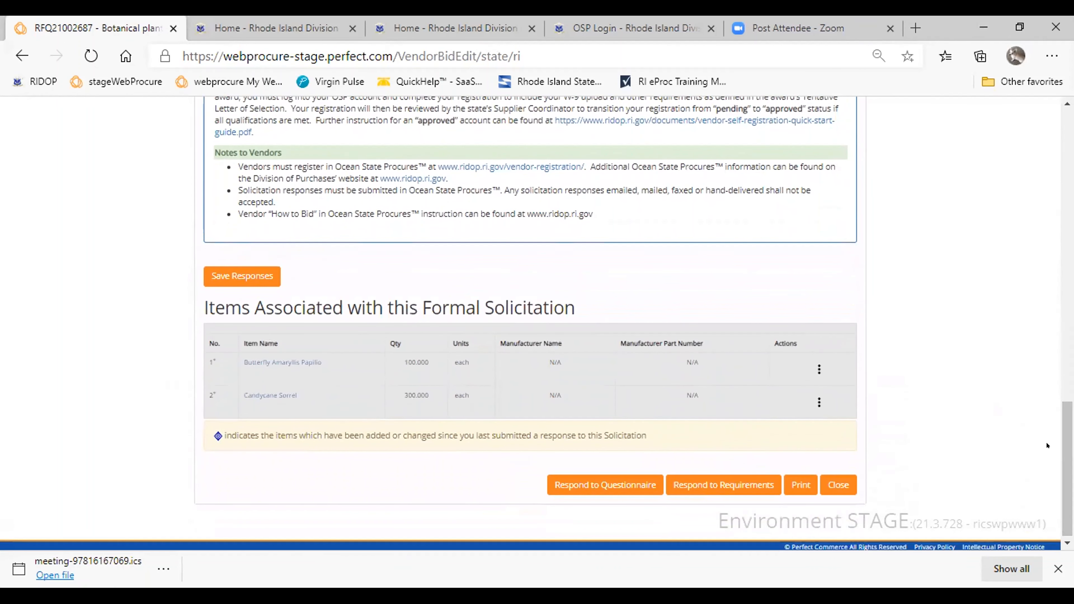
{"action": "scroll", "coordinate": [1043, 436], "scroll_direction": "up", "scroll_amount": 5}
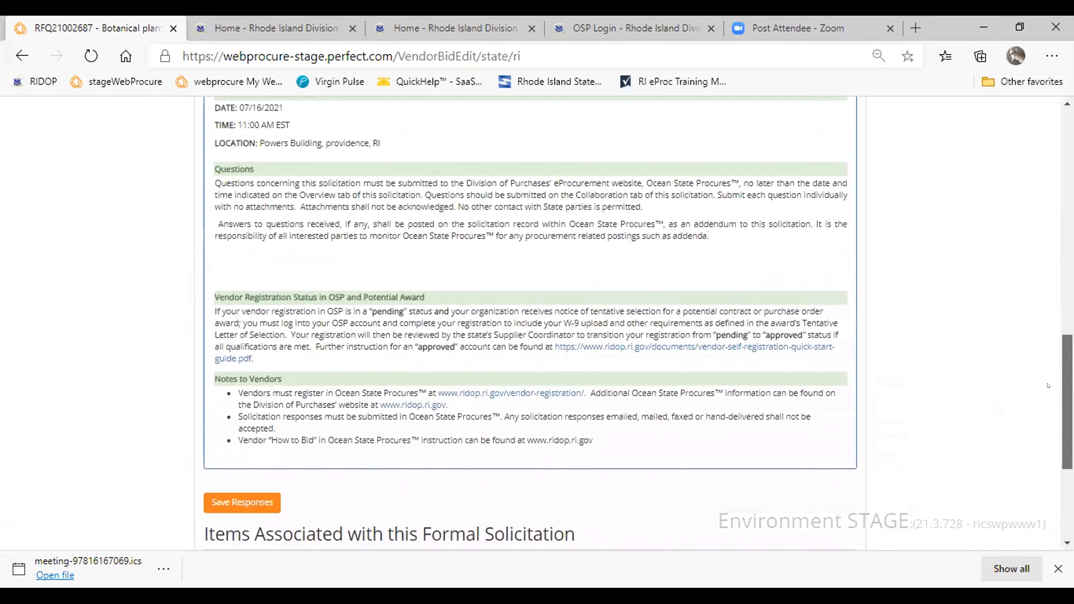
{"action": "scroll", "coordinate": [1048, 386], "scroll_direction": "down", "scroll_amount": 1}
{"action": "left_click", "coordinate": [242, 465]}
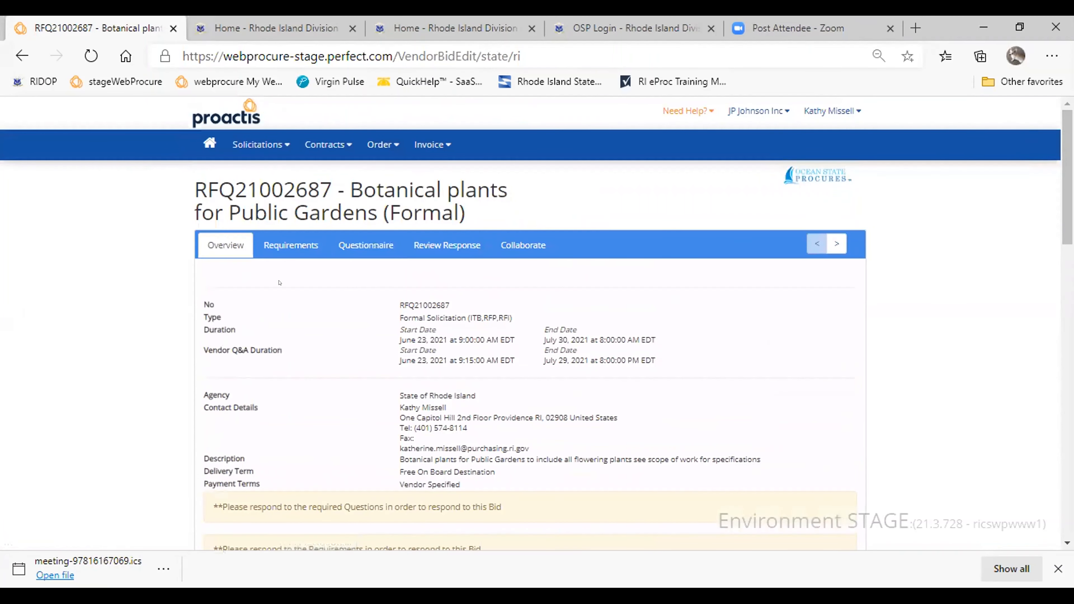
- Go through the bid clauses in the Requirements, acknowledge with Yes that all requirements were read, and save
{"action": "left_click", "coordinate": [269, 246]}
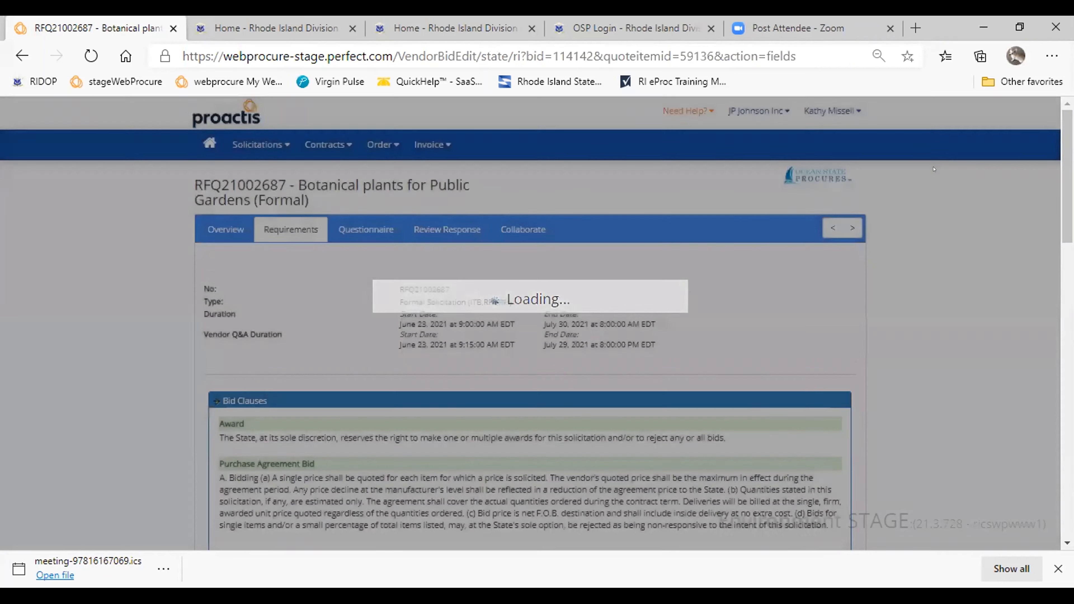
{"action": "scroll", "coordinate": [1054, 197], "scroll_direction": "down", "scroll_amount": 3}
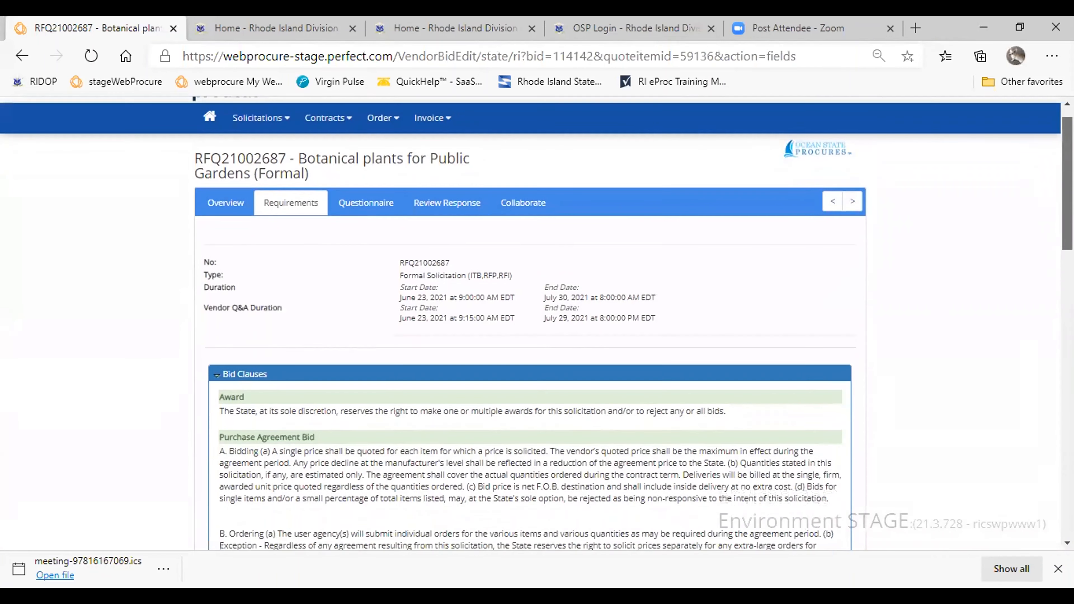
{"action": "scroll", "coordinate": [537, 323], "scroll_direction": "down", "scroll_amount": 1}
{"action": "scroll", "coordinate": [215, 259], "scroll_direction": "down", "scroll_amount": 1}
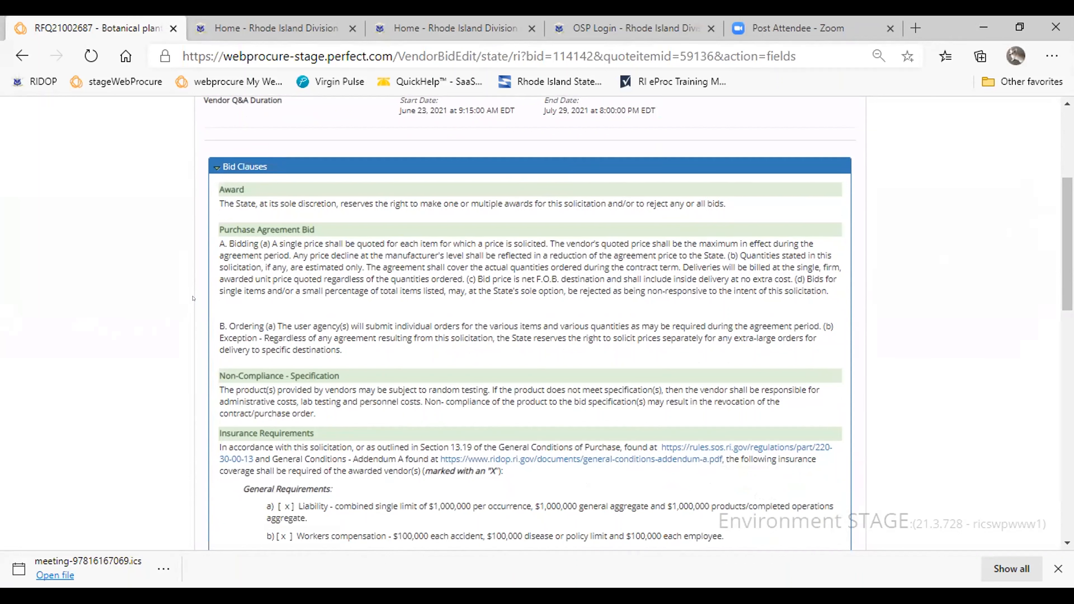
{"action": "scroll", "coordinate": [269, 206], "scroll_direction": "down", "scroll_amount": 5}
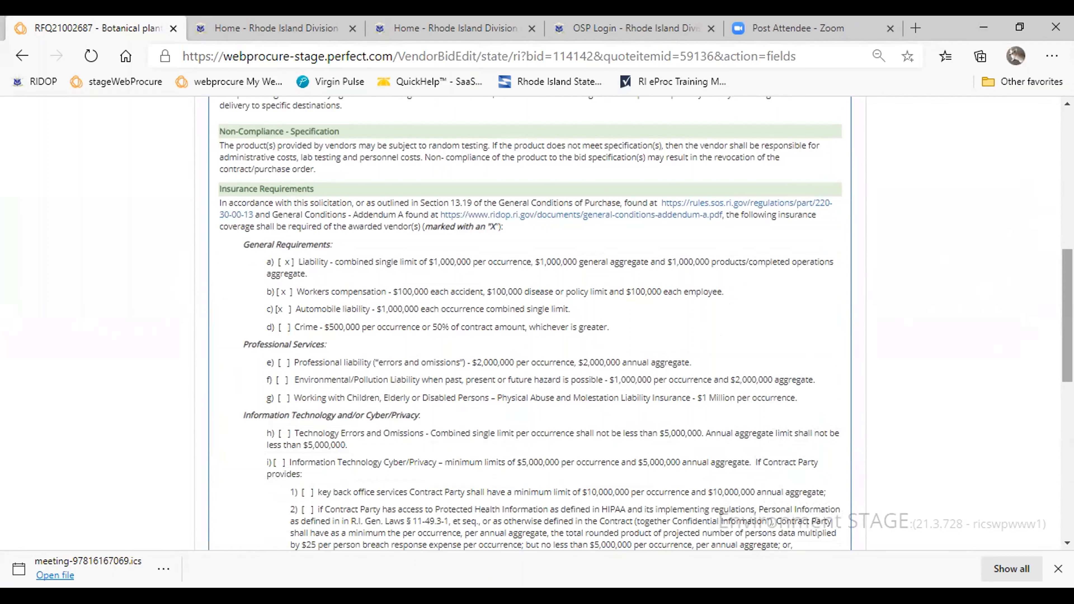
{"action": "left_click_drag", "start_coordinate": [1060, 298], "coordinate": [1060, 427]}
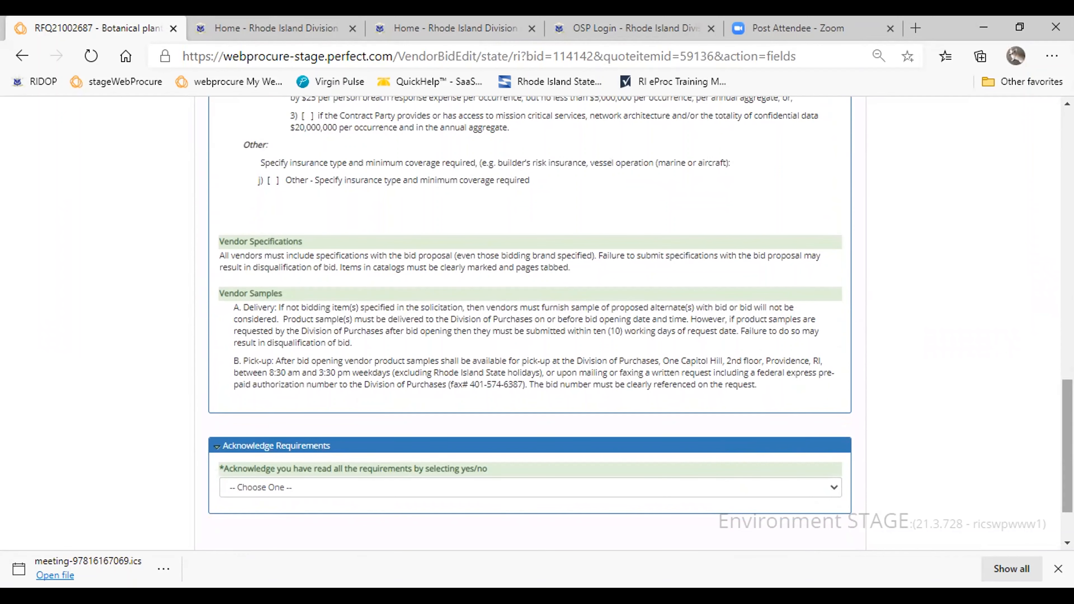
{"action": "scroll", "coordinate": [1048, 424], "scroll_direction": "down", "scroll_amount": 2}
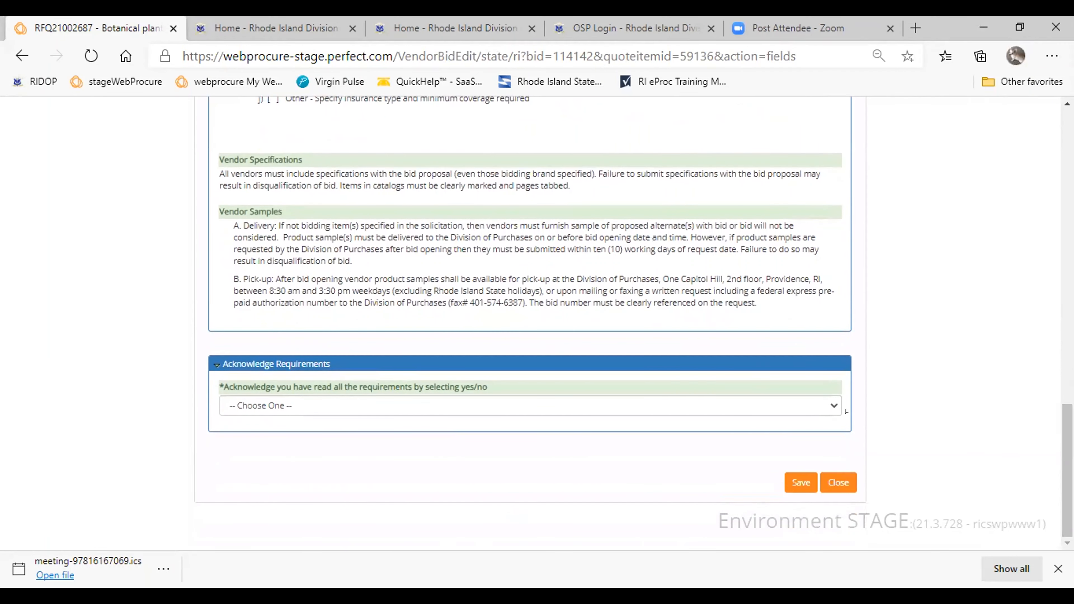
{"action": "left_click", "coordinate": [831, 408]}
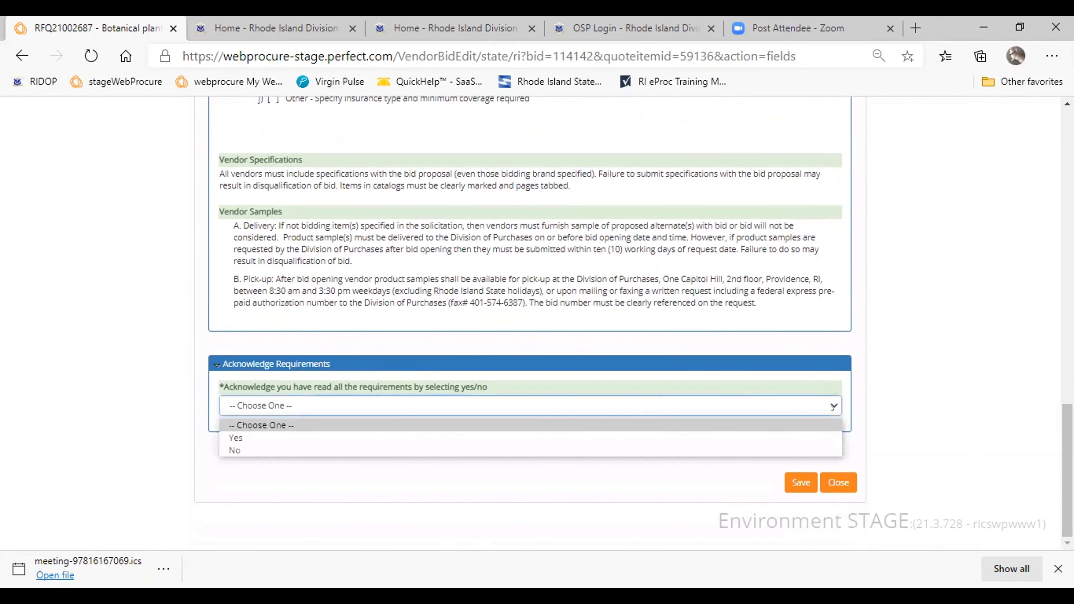
{"action": "left_click", "coordinate": [366, 436]}
{"action": "left_click", "coordinate": [800, 483]}
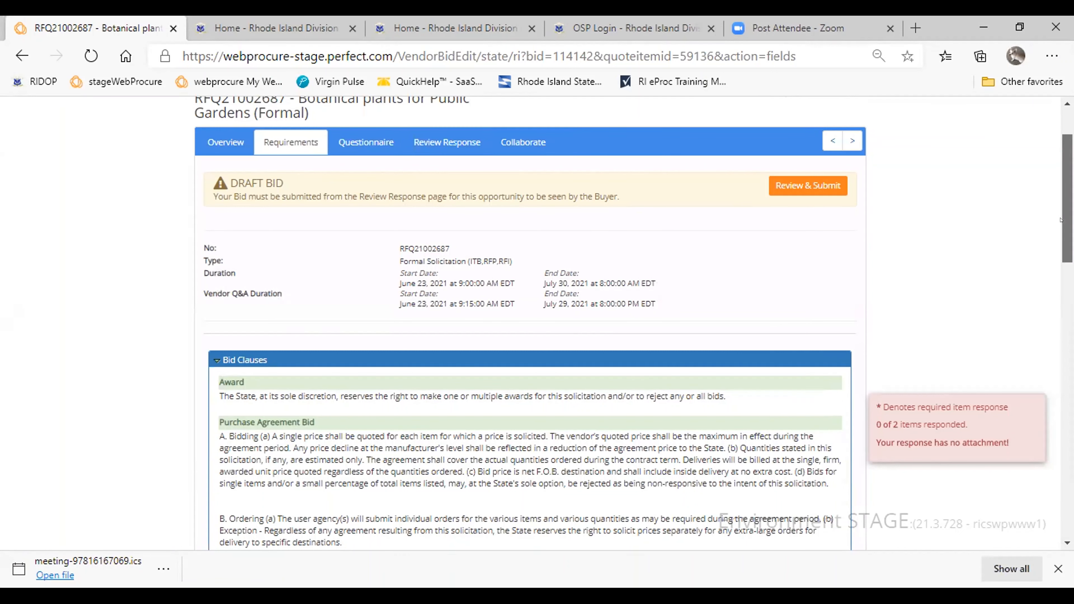
- Answer No to Disclosures 1 to 4 in the questionnaire's vendor certification form and enter NA for Disclosures 5
{"action": "scroll", "coordinate": [1060, 219], "scroll_direction": "down", "scroll_amount": 1}
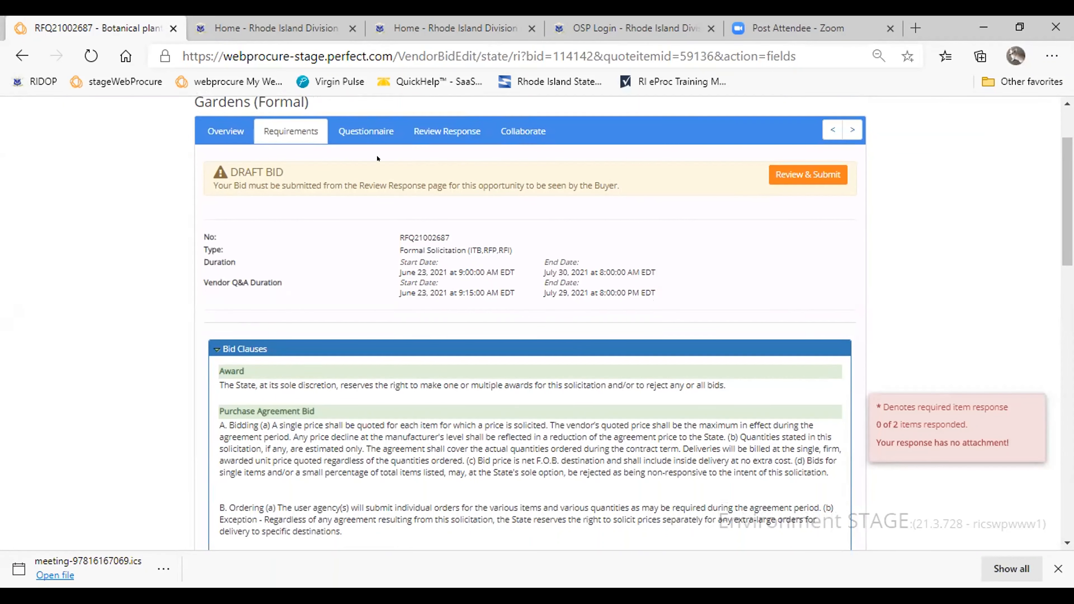
{"action": "left_click", "coordinate": [366, 131]}
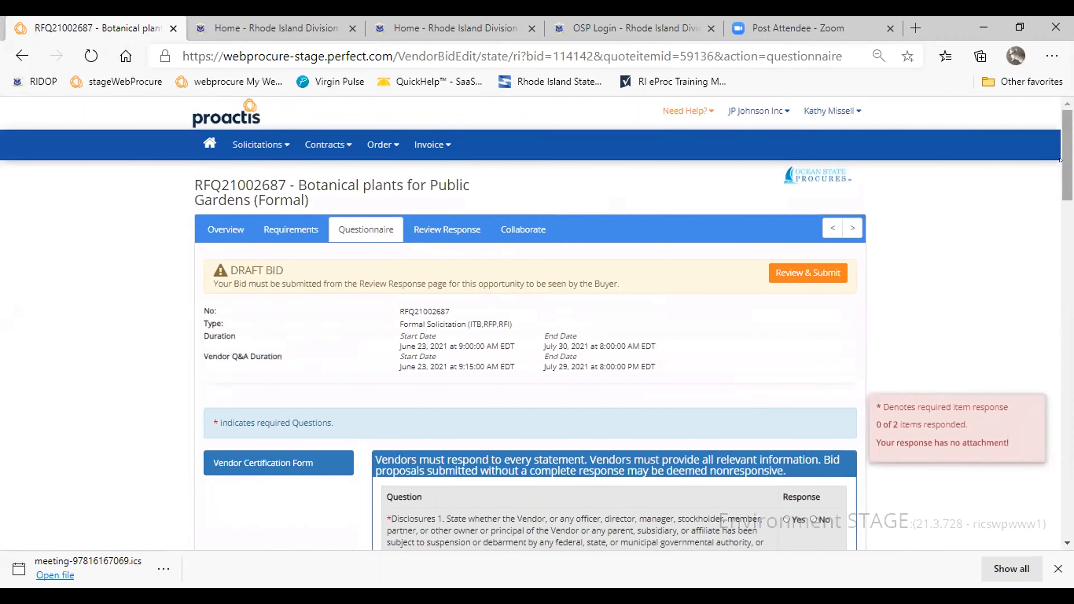
{"action": "left_click_drag", "start_coordinate": [1059, 160], "coordinate": [1059, 196]}
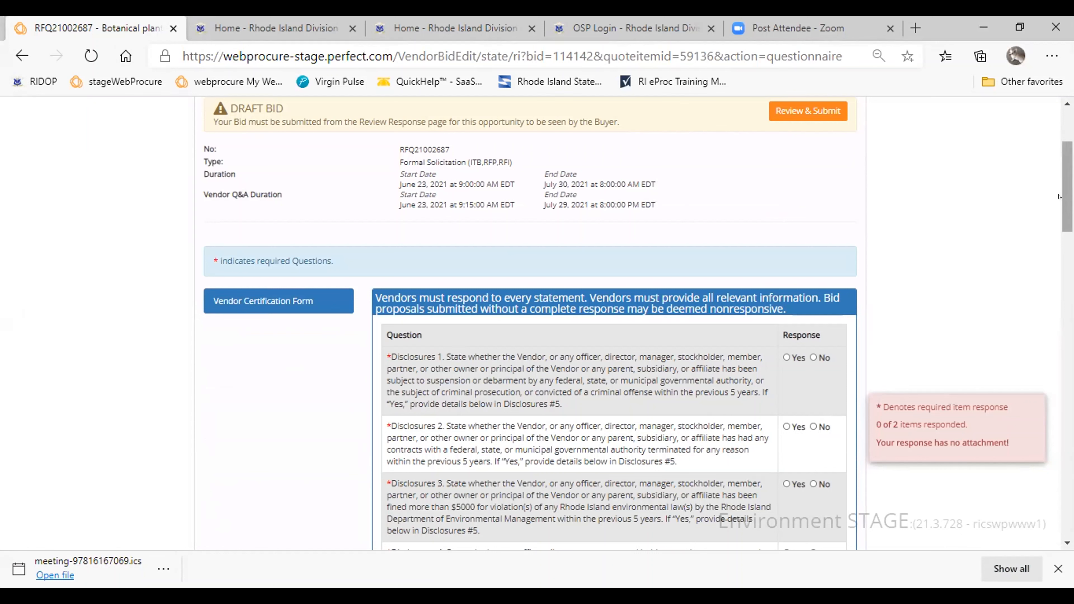
{"action": "left_click_drag", "start_coordinate": [1059, 197], "coordinate": [1059, 220]}
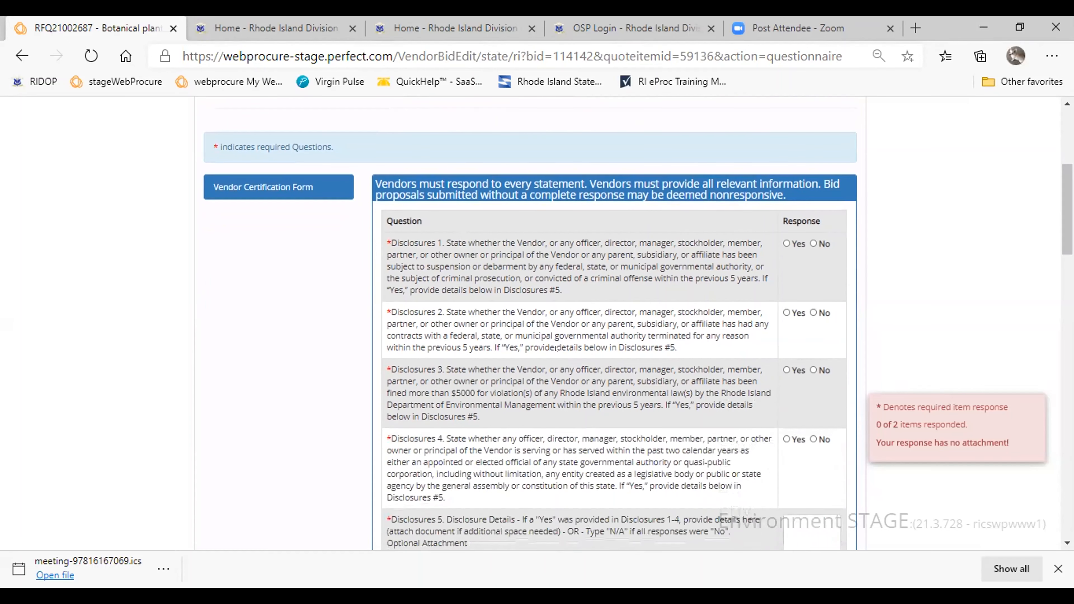
{"action": "scroll", "coordinate": [1060, 223], "scroll_direction": "down", "scroll_amount": 2}
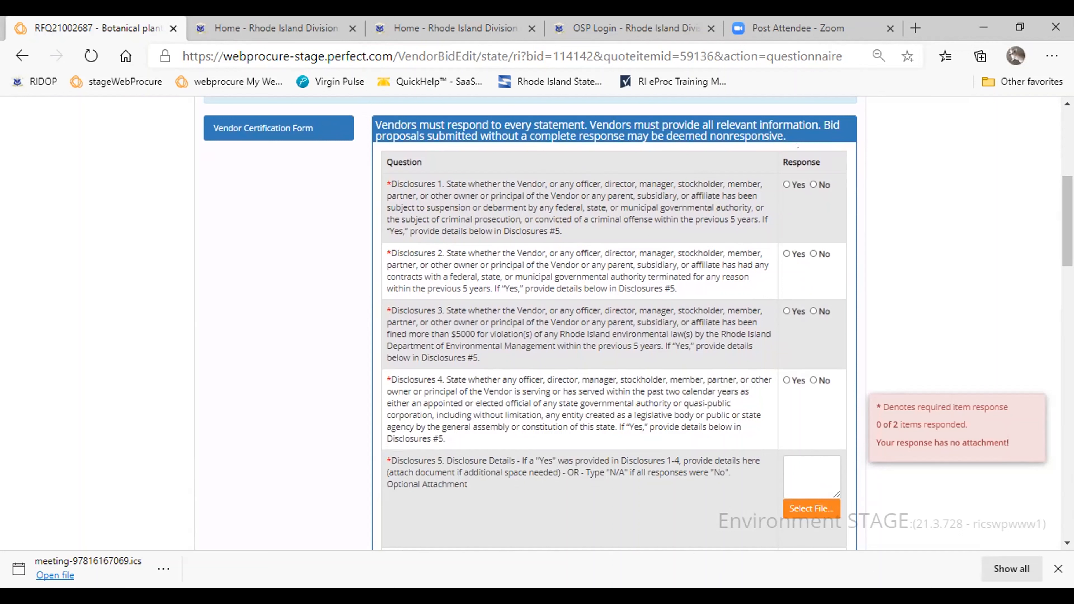
{"action": "left_click", "coordinate": [813, 184]}
{"action": "left_click", "coordinate": [810, 254]}
{"action": "left_click", "coordinate": [812, 312]}
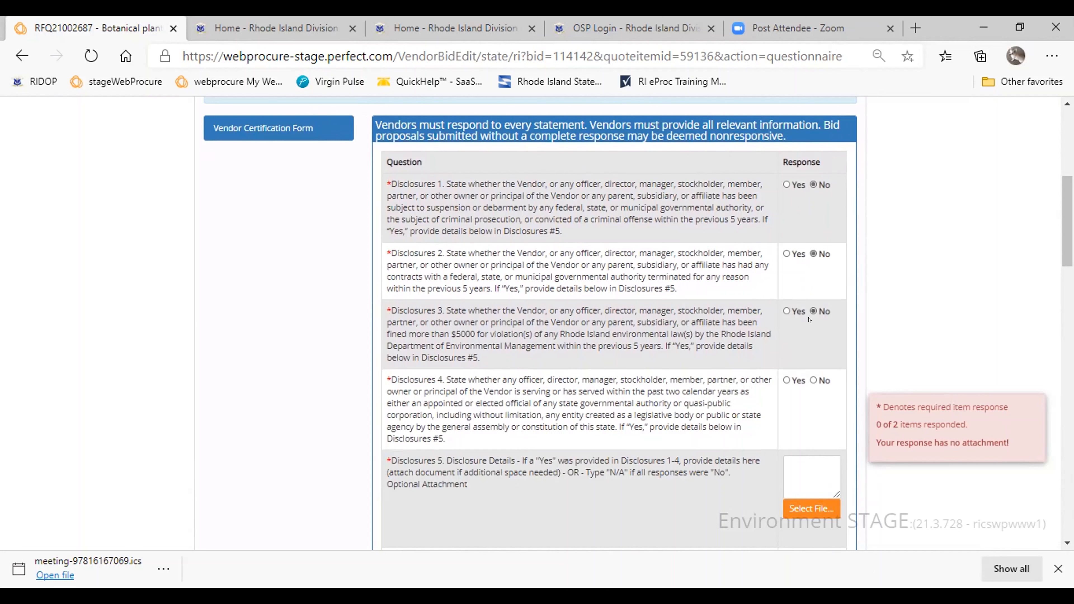
{"action": "left_click", "coordinate": [812, 381]}
{"action": "left_click", "coordinate": [810, 471]}
{"action": "type", "text": "NA"}
- Answer Yes to Certifications 4 and enter NA for Ownership Disclosure 1
{"action": "scroll", "coordinate": [796, 348], "scroll_direction": "down", "scroll_amount": 3}
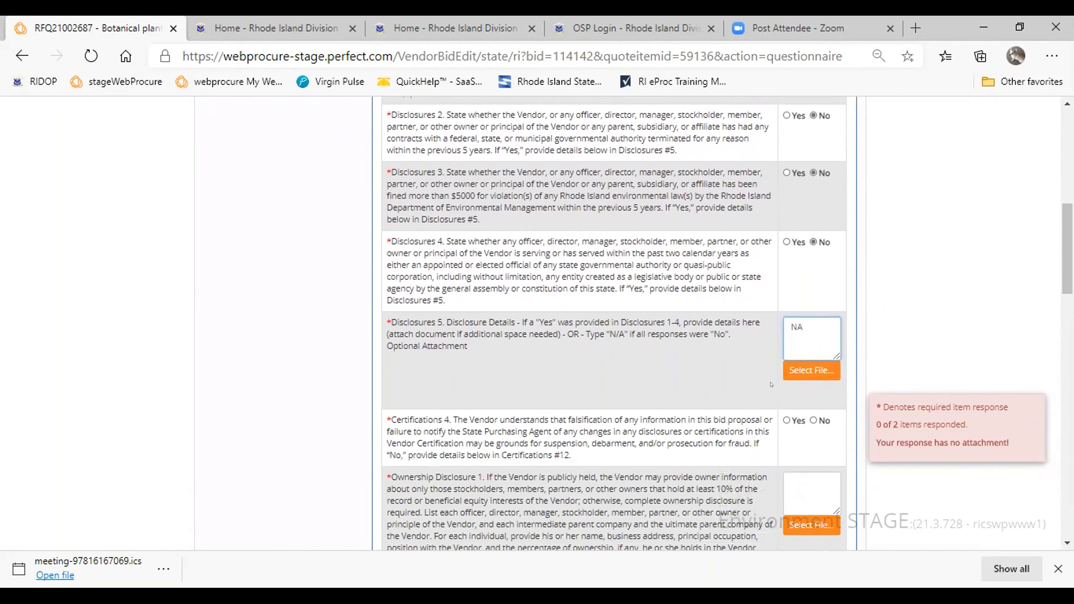
{"action": "scroll", "coordinate": [817, 285], "scroll_direction": "down", "scroll_amount": 3}
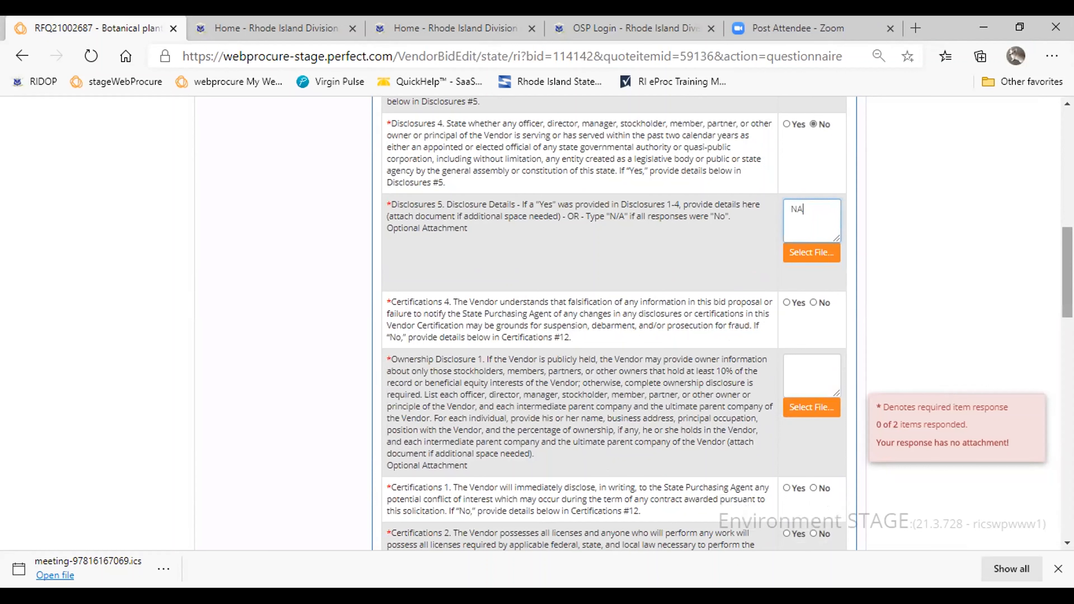
{"action": "scroll", "coordinate": [1060, 269], "scroll_direction": "down", "scroll_amount": 2}
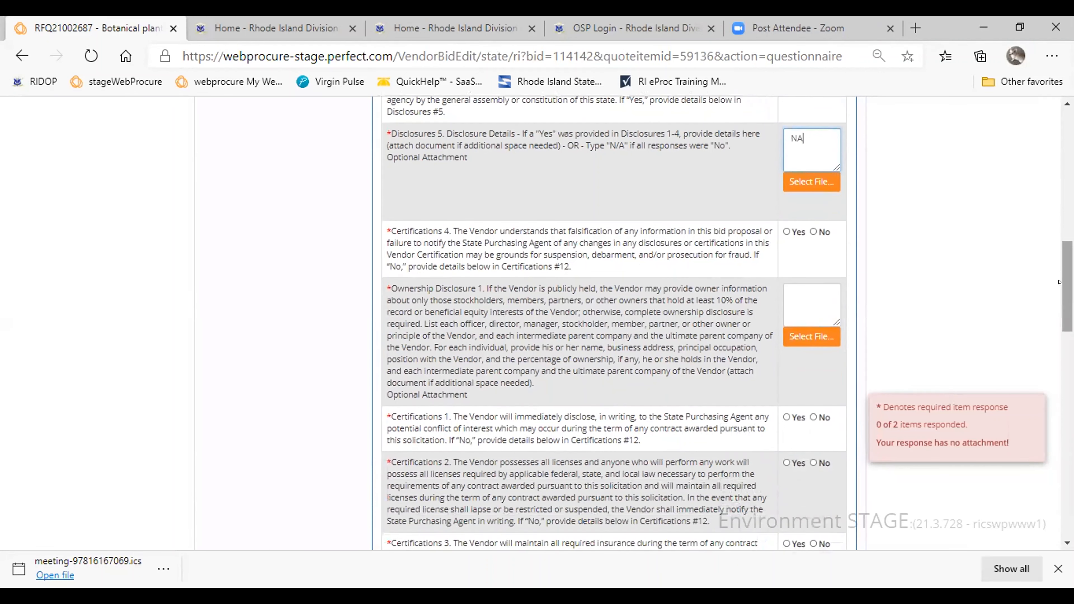
{"action": "left_click", "coordinate": [784, 232]}
{"action": "left_click", "coordinate": [798, 295]}
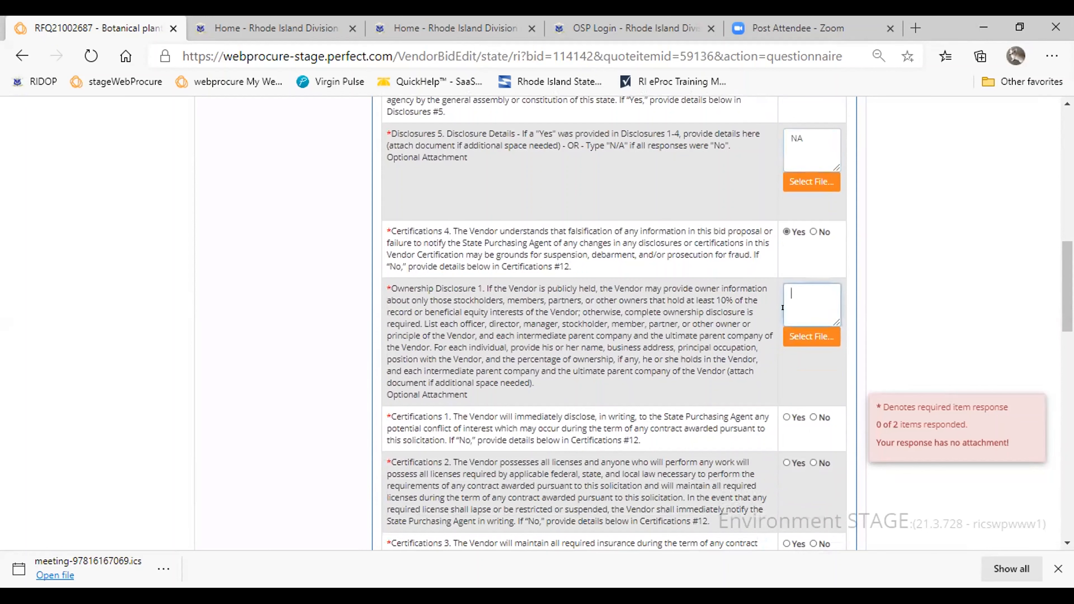
{"action": "type", "text": "NA"}
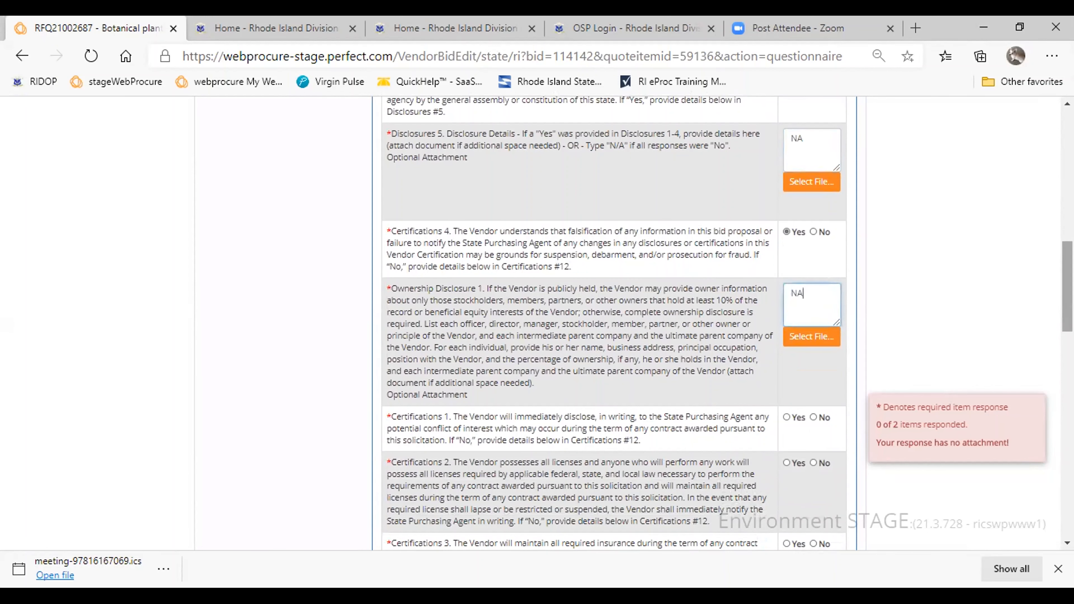
- Answer Yes to Certifications 1 to 3, 5 to 7 and 9 to 11, and enter NA for the details in Certifications 12
{"action": "left_click_drag", "start_coordinate": [1064, 307], "coordinate": [1062, 356]}
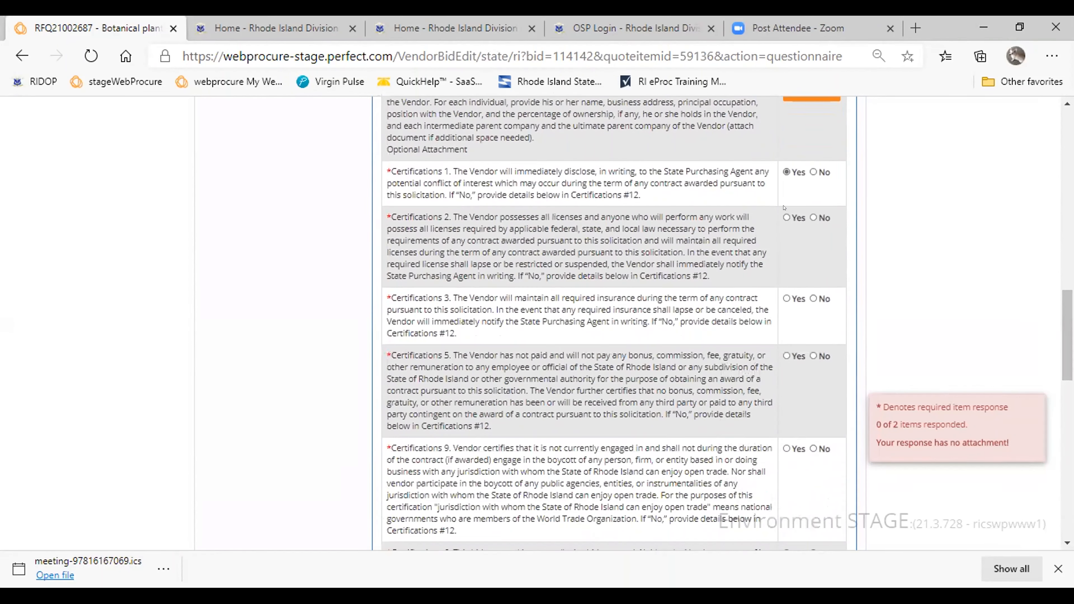
{"action": "left_click", "coordinate": [786, 217]}
{"action": "left_click", "coordinate": [785, 299]}
{"action": "left_click", "coordinate": [785, 449]}
{"action": "left_click_drag", "start_coordinate": [1065, 353], "coordinate": [1059, 471]}
{"action": "left_click", "coordinate": [785, 264]}
{"action": "left_click", "coordinate": [785, 440]}
{"action": "double_click", "coordinate": [790, 486]}
{"action": "left_click", "coordinate": [786, 372]}
{"action": "left_click", "coordinate": [785, 430]}
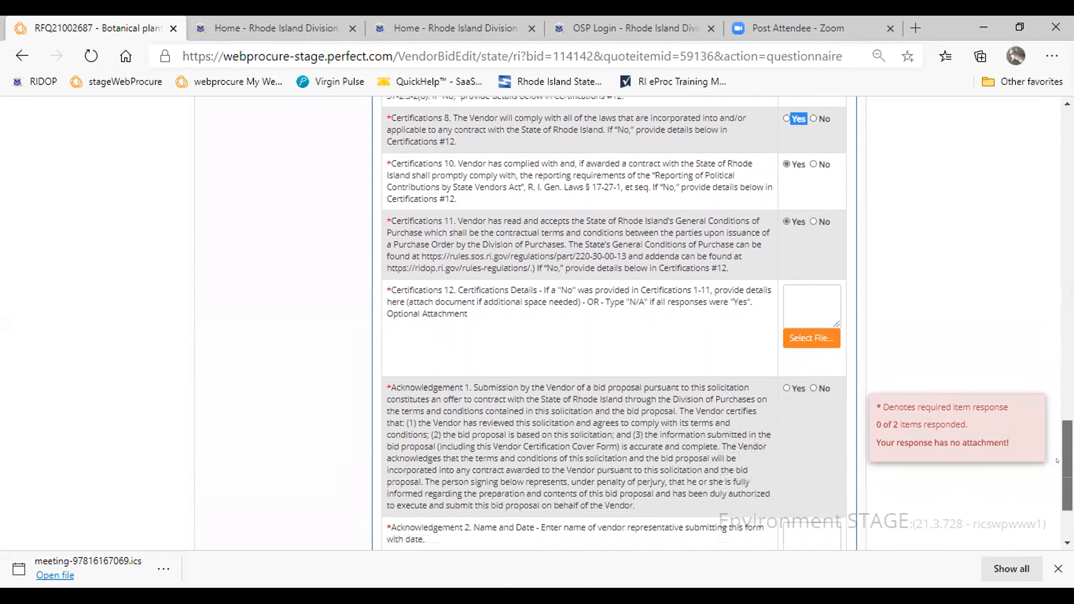
{"action": "left_click", "coordinate": [797, 287]}
{"action": "type", "text": "NA"}
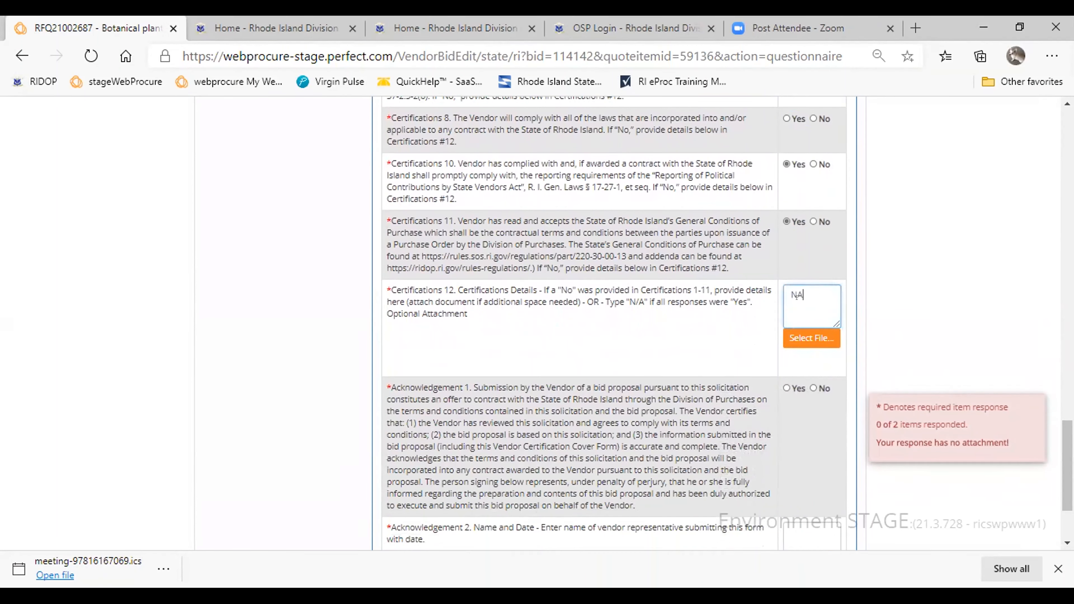
- Answer Yes to Acknowledgement 1, enter the vendor representative's name with 6/24/2021 in Acknowledgement 2, and try to save the questionnaire
{"action": "left_click", "coordinate": [785, 388]}
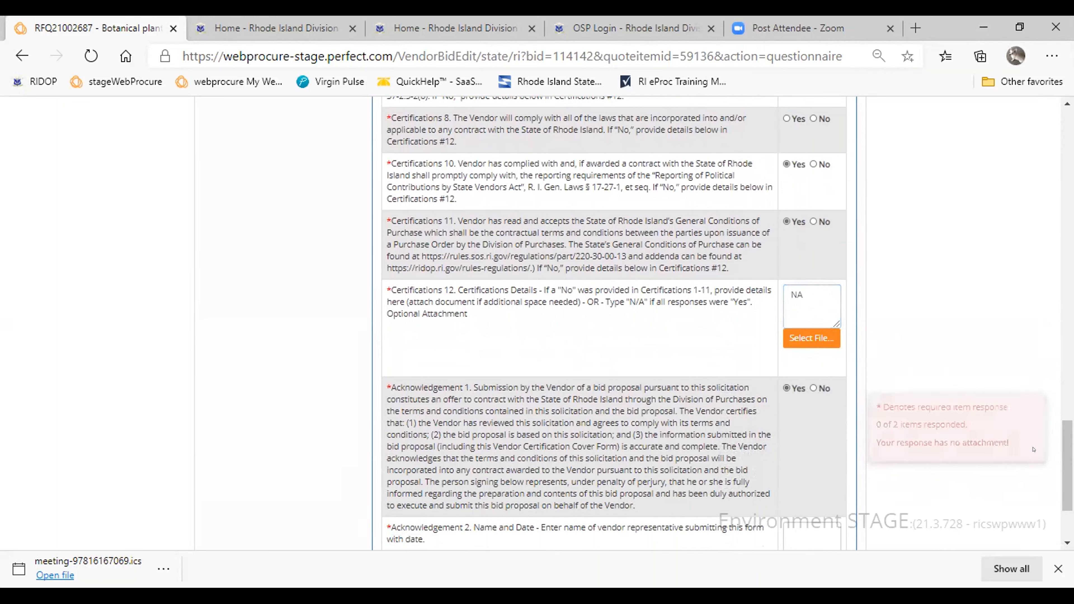
{"action": "scroll", "coordinate": [745, 445], "scroll_direction": "down", "scroll_amount": 3}
{"action": "left_click", "coordinate": [795, 398]}
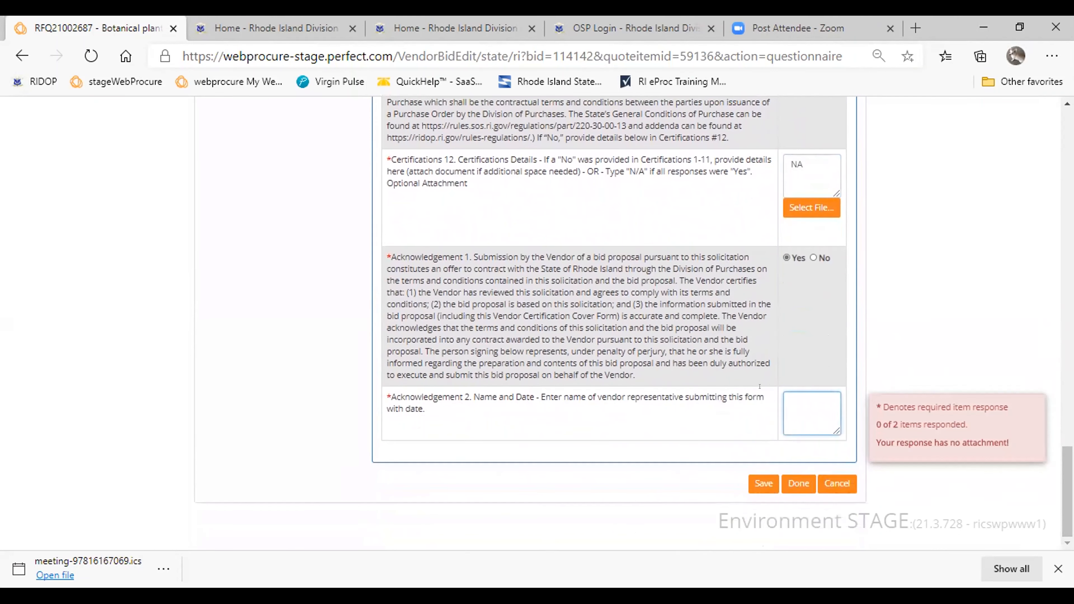
{"action": "type", "text": "Jjohnson6/24/2021"}
{"action": "left_click", "coordinate": [763, 483]}
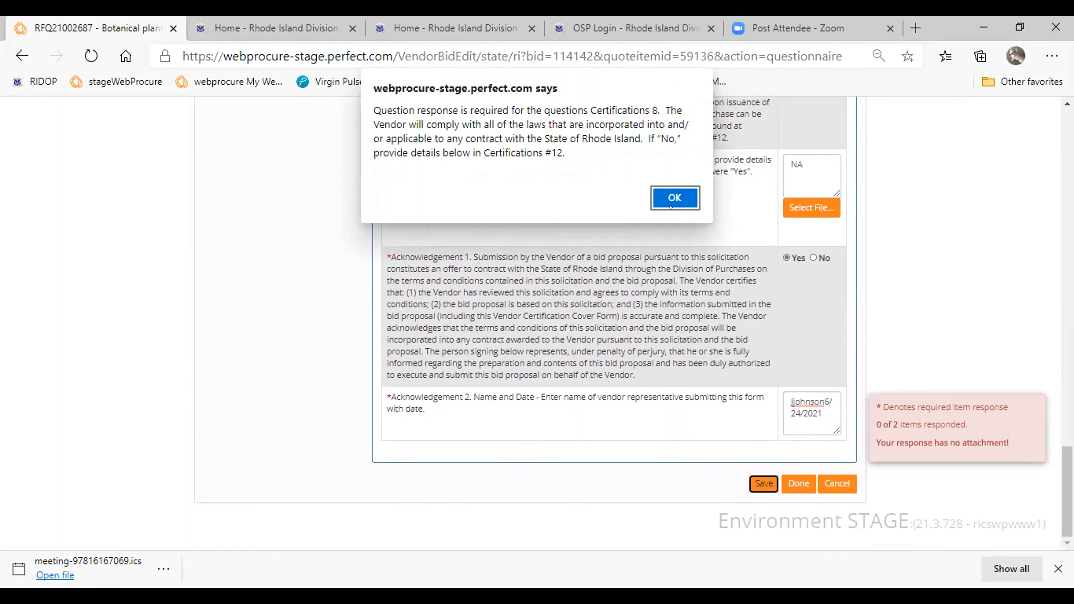
{"action": "left_click", "coordinate": [670, 207]}
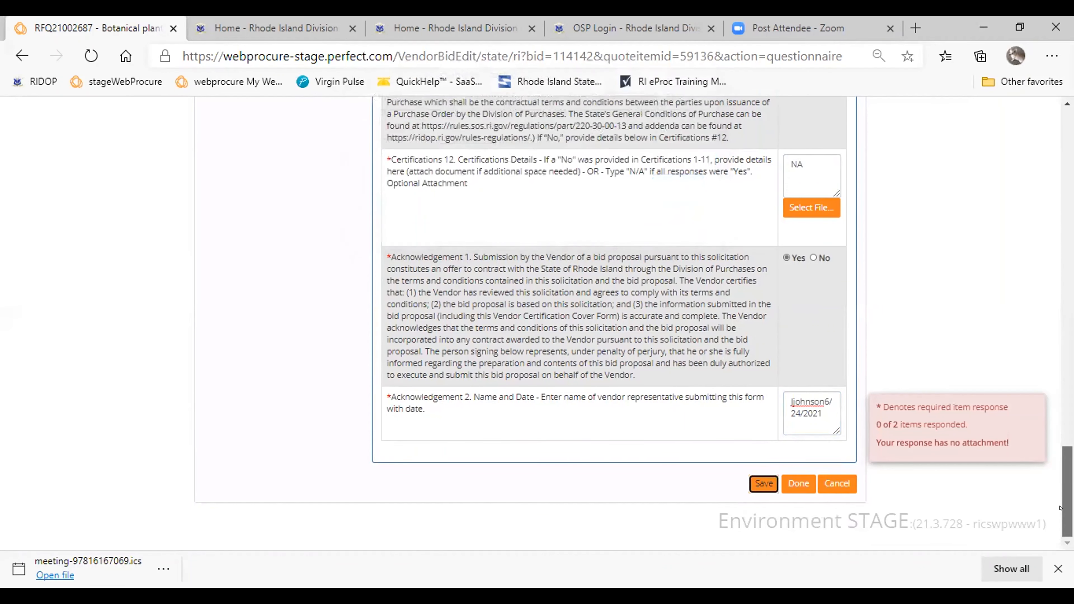
- Answer Yes to Certifications 8 on complying with all applicable laws, and save the questionnaire
{"action": "scroll", "coordinate": [1059, 508], "scroll_direction": "up", "scroll_amount": 5}
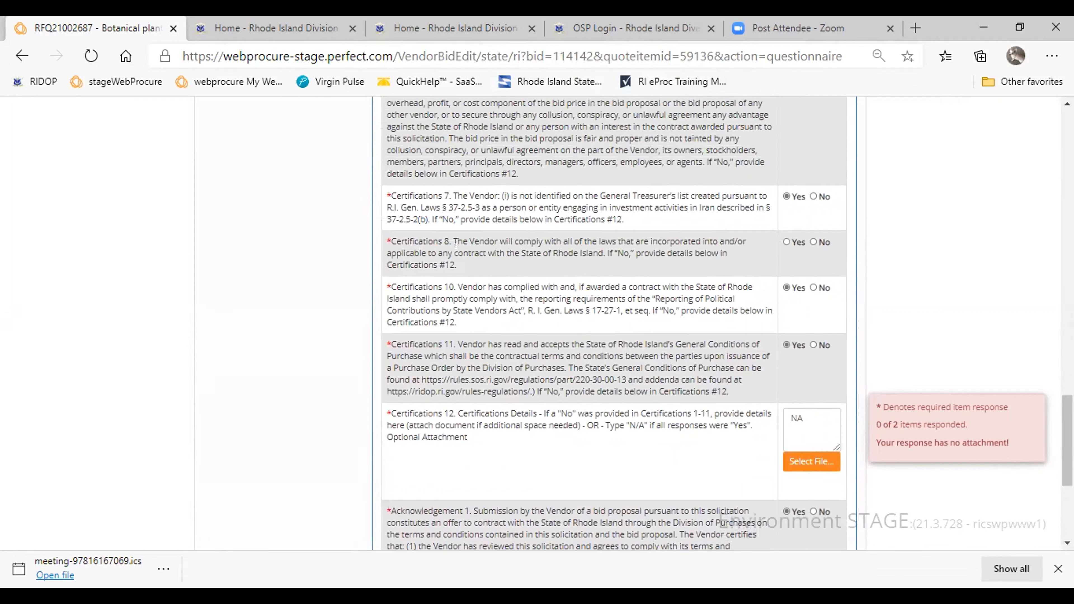
{"action": "left_click", "coordinate": [785, 241]}
{"action": "scroll", "coordinate": [1059, 458], "scroll_direction": "down", "scroll_amount": 5}
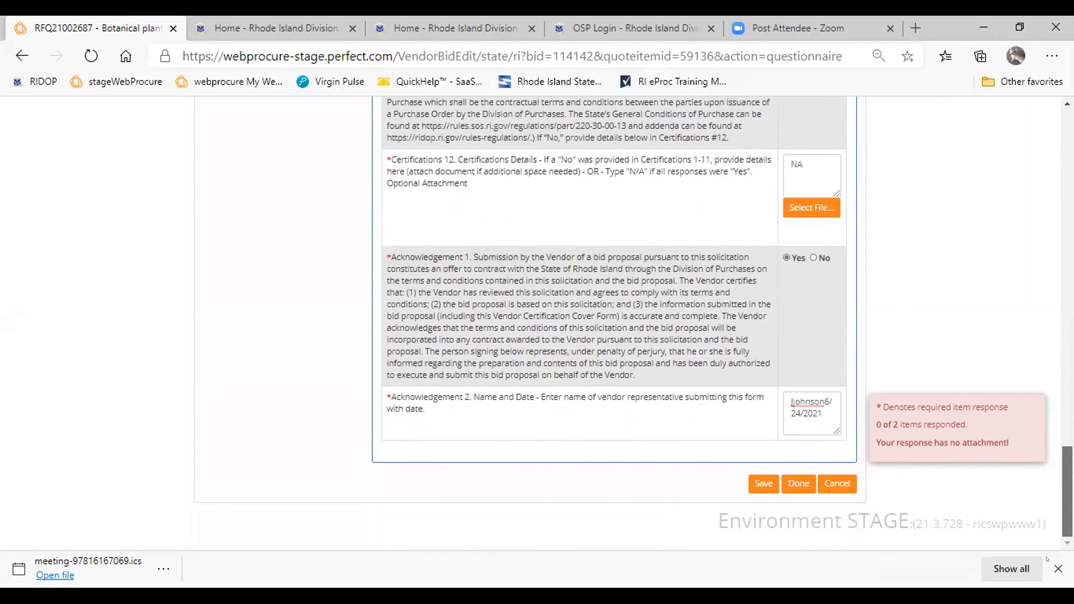
{"action": "left_click", "coordinate": [763, 483]}
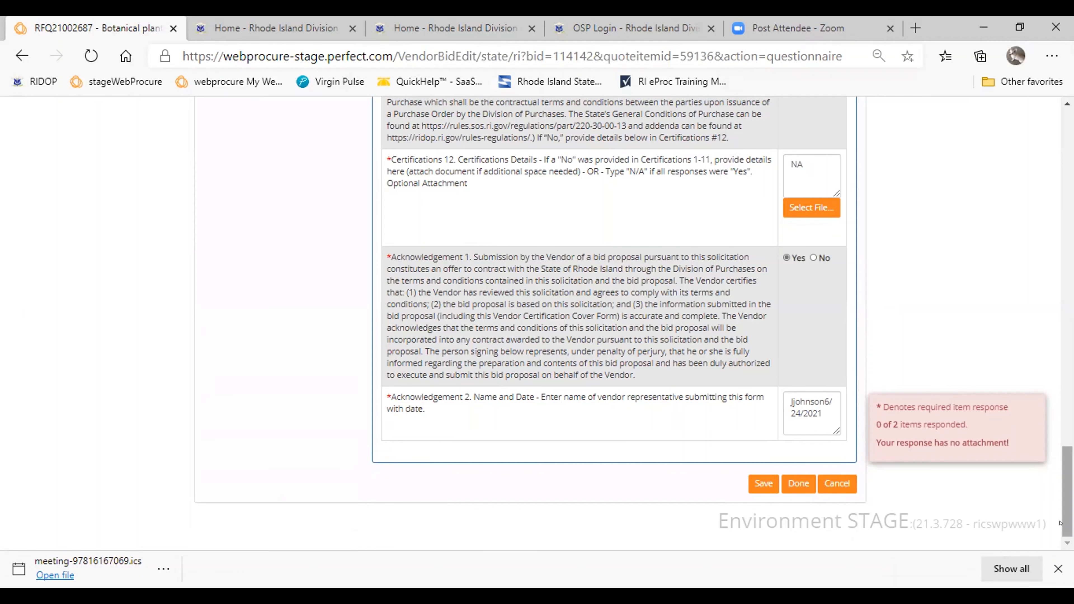
- Open the item responses, bid USD 25 each for Butterfly Amaryllis Papilio, and save the item response
{"action": "scroll", "coordinate": [1023, 172], "scroll_direction": "up", "scroll_amount": 20}
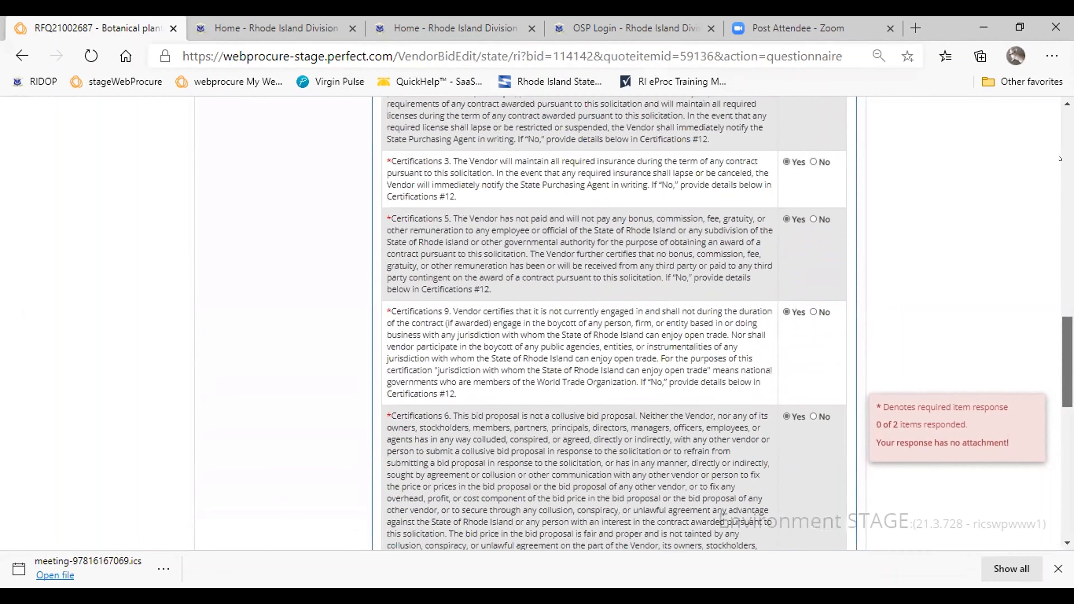
{"action": "scroll", "coordinate": [1023, 172], "scroll_direction": "up", "scroll_amount": 10}
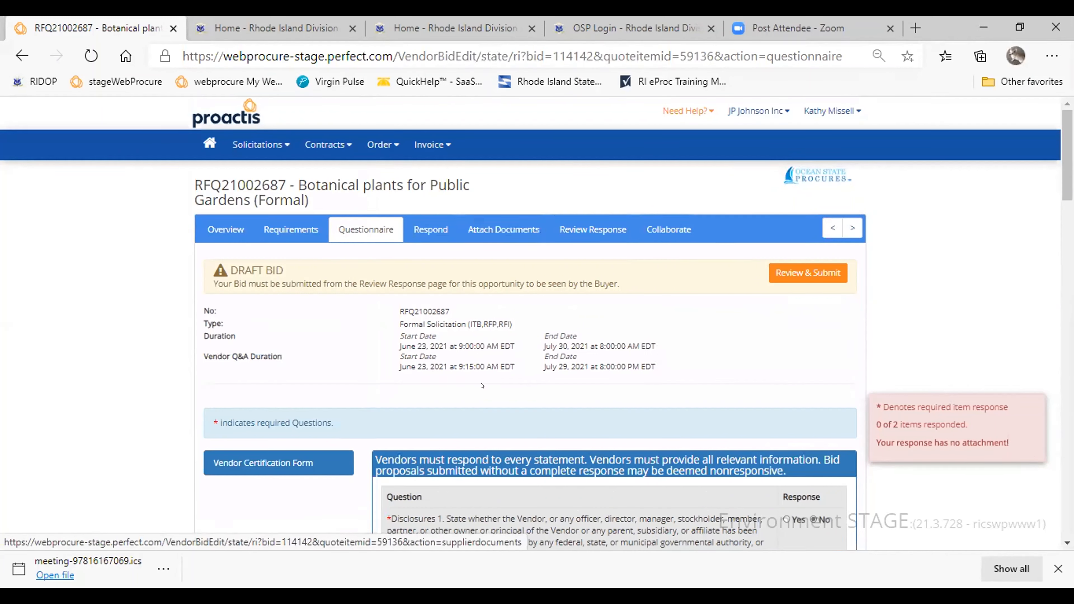
{"action": "left_click", "coordinate": [419, 231]}
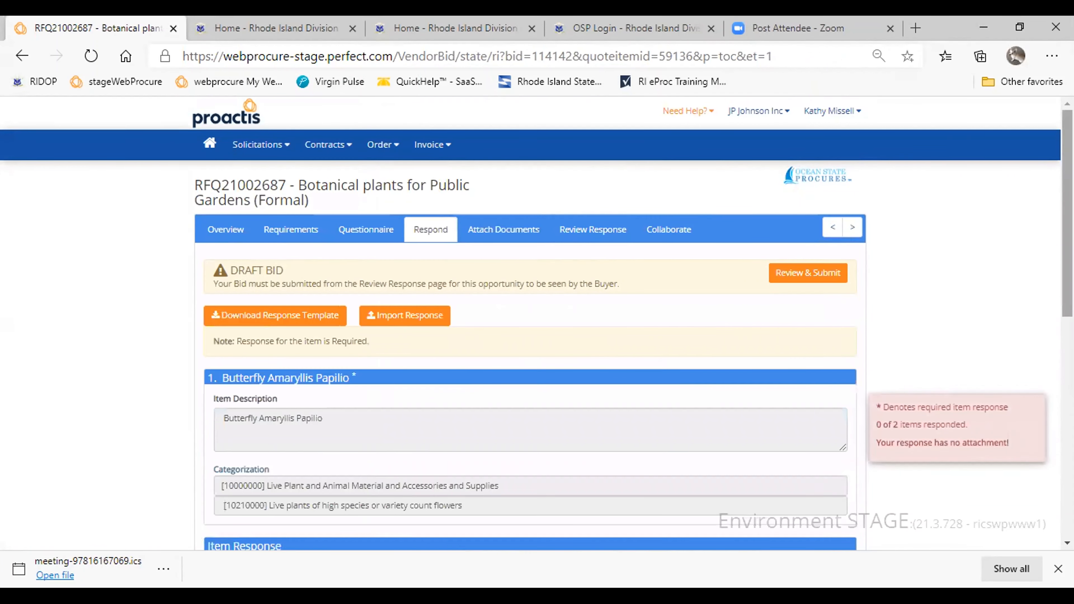
{"action": "scroll", "coordinate": [1060, 147], "scroll_direction": "down", "scroll_amount": 2}
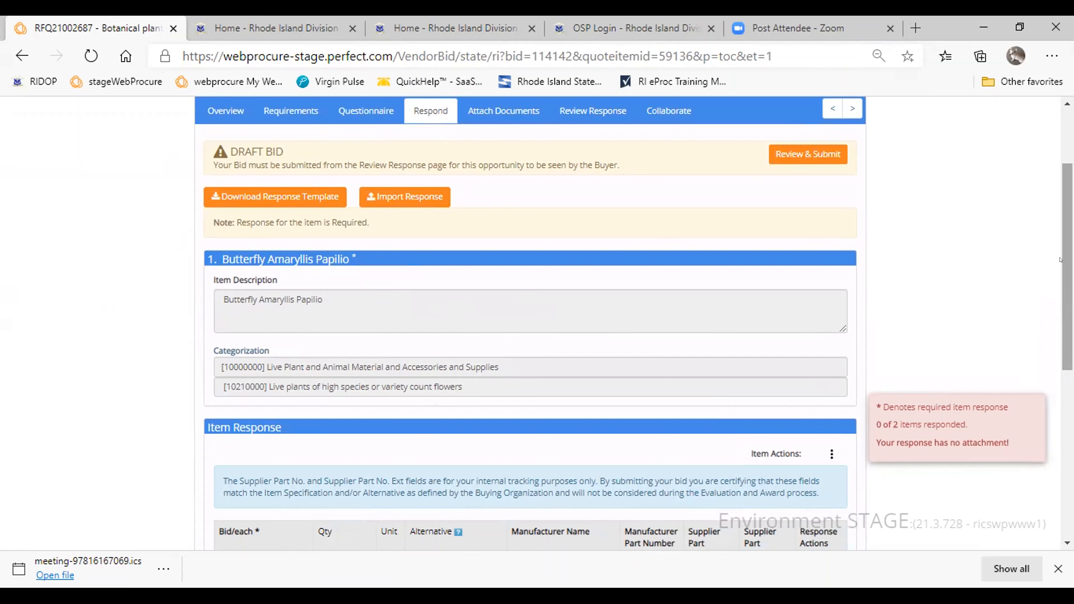
{"action": "left_click_drag", "start_coordinate": [1060, 260], "coordinate": [1060, 374]}
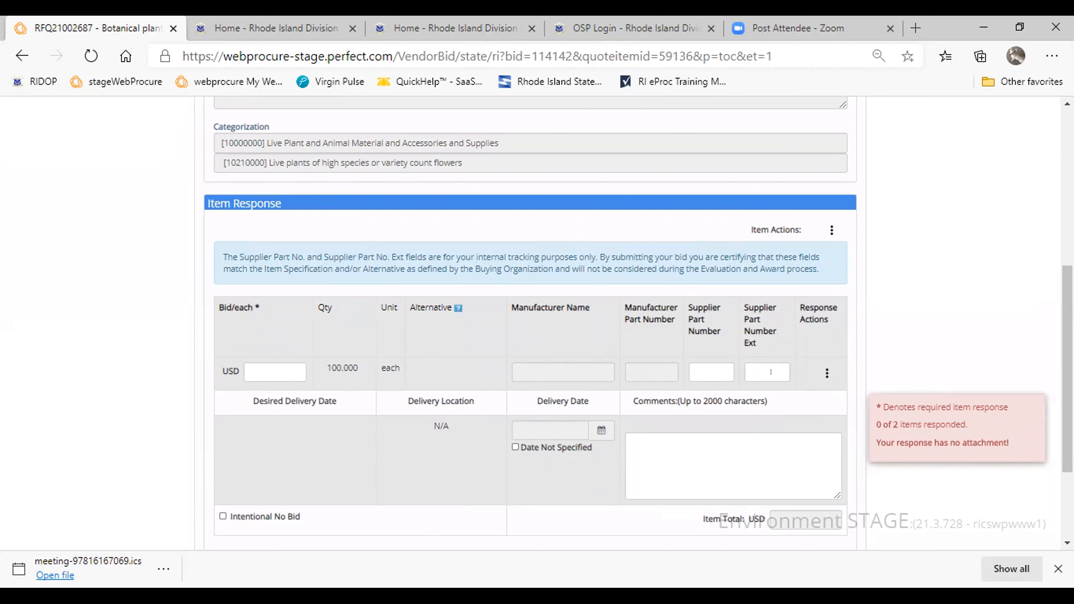
{"action": "left_click", "coordinate": [257, 360]}
{"action": "type", "text": "25"}
{"action": "scroll", "coordinate": [758, 474], "scroll_direction": "down", "scroll_amount": 3}
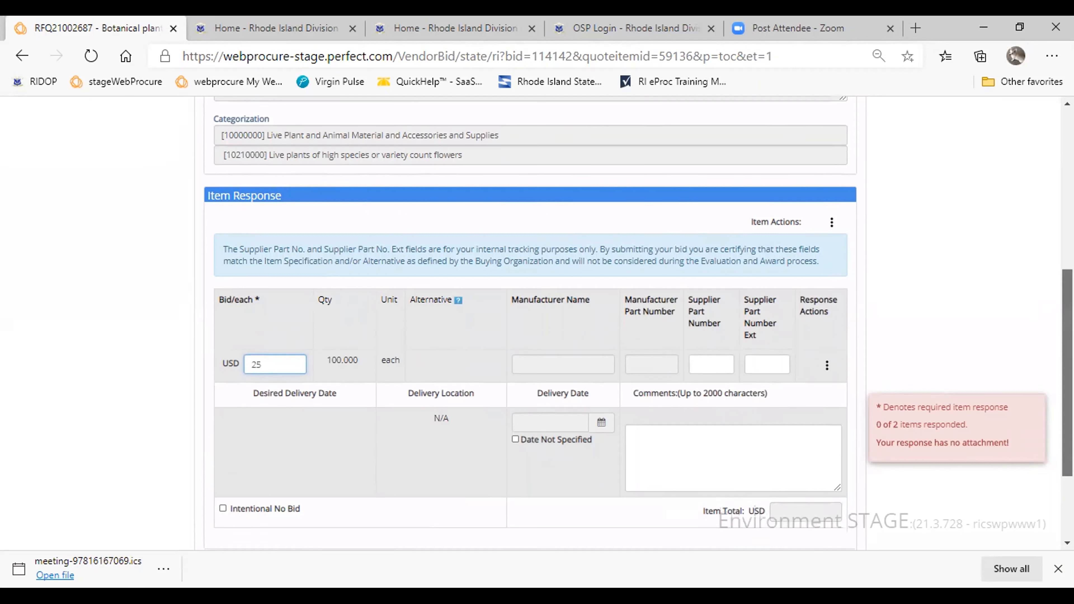
{"action": "left_click", "coordinate": [758, 475]}
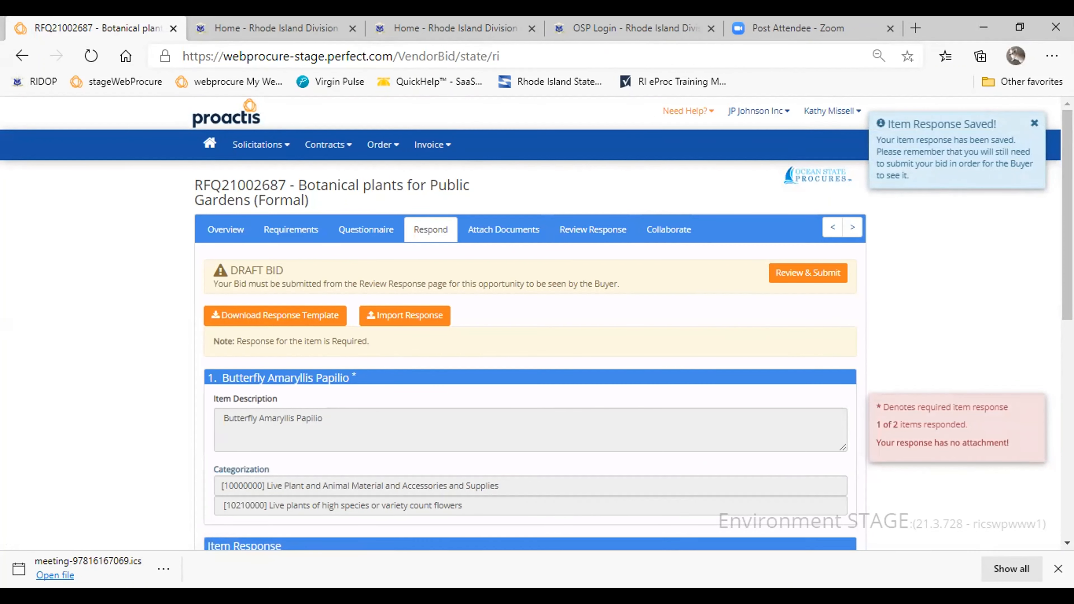
- Bid USD 25 each for item 2, Candycane Sorrel, and save the item response
{"action": "left_click_drag", "start_coordinate": [1067, 215], "coordinate": [1067, 390]}
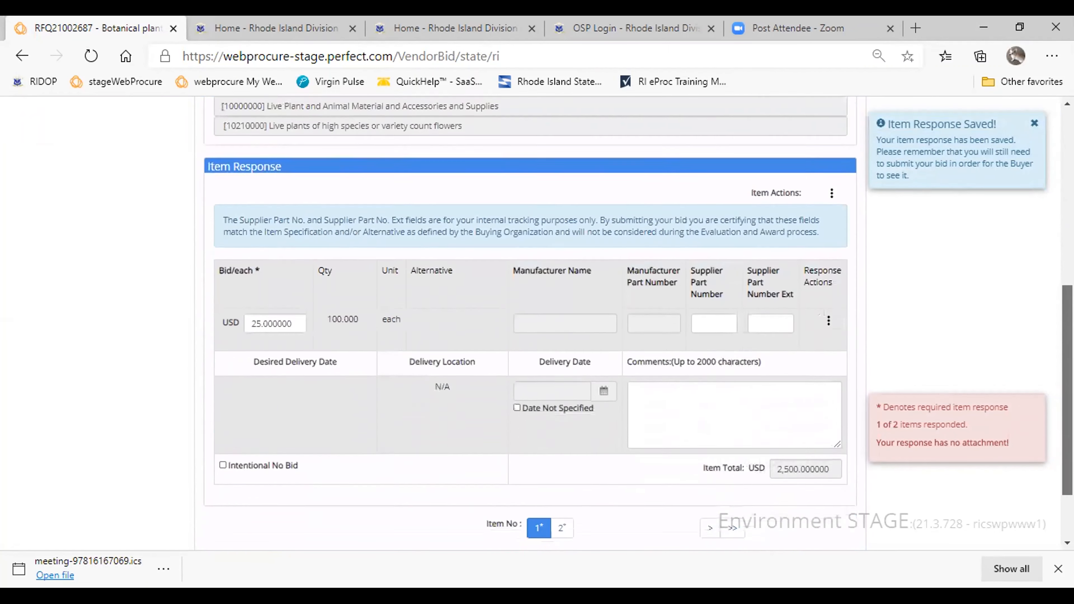
{"action": "scroll", "coordinate": [569, 466], "scroll_direction": "down", "scroll_amount": 2}
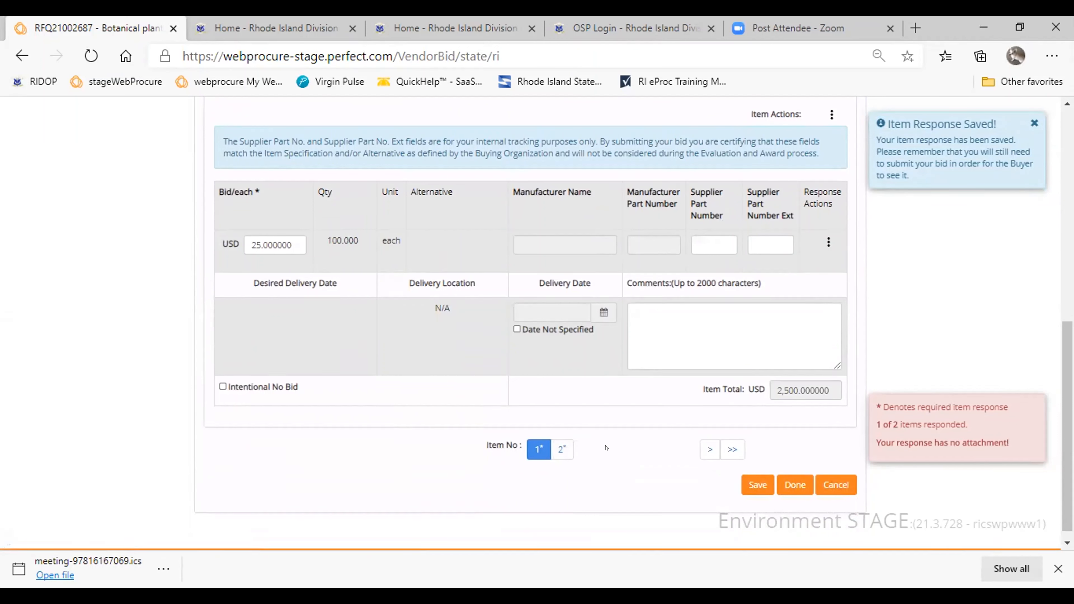
{"action": "left_click", "coordinate": [560, 450]}
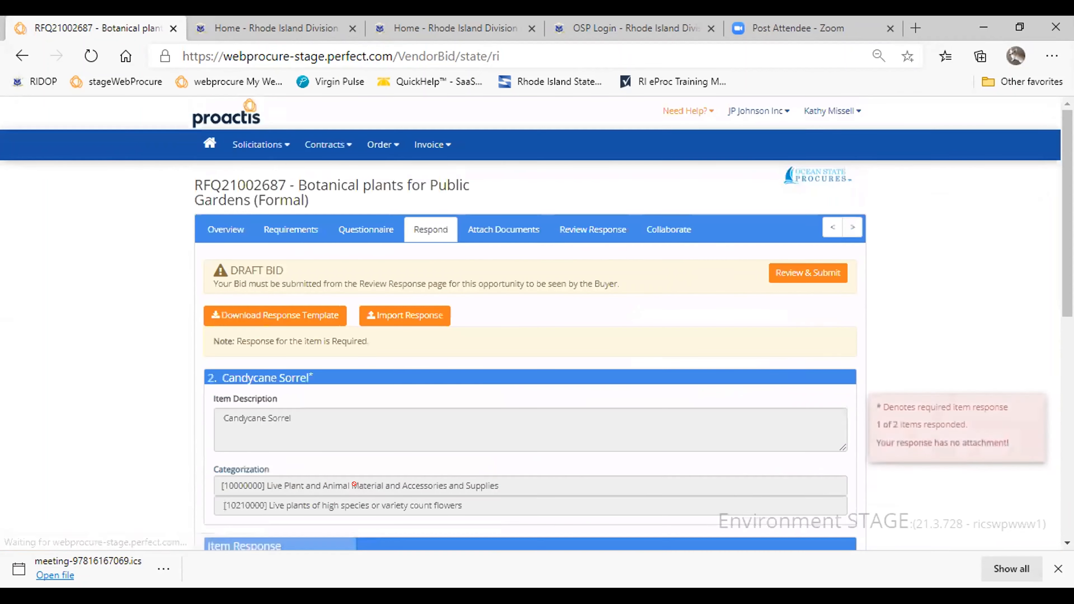
{"action": "left_click_drag", "start_coordinate": [1067, 169], "coordinate": [1067, 242]}
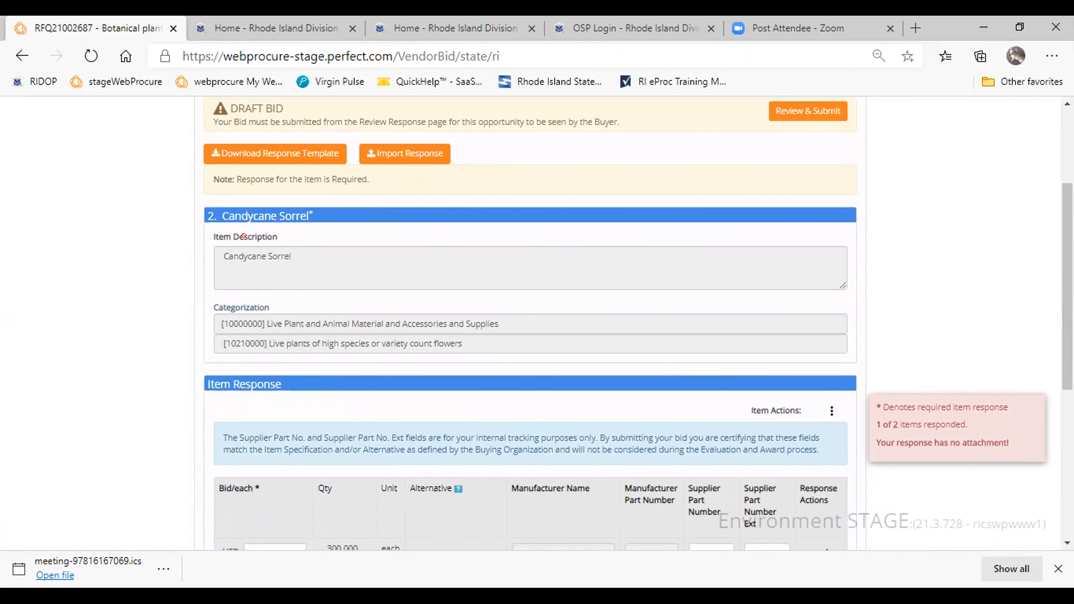
{"action": "scroll", "coordinate": [1059, 261], "scroll_direction": "down", "scroll_amount": 1}
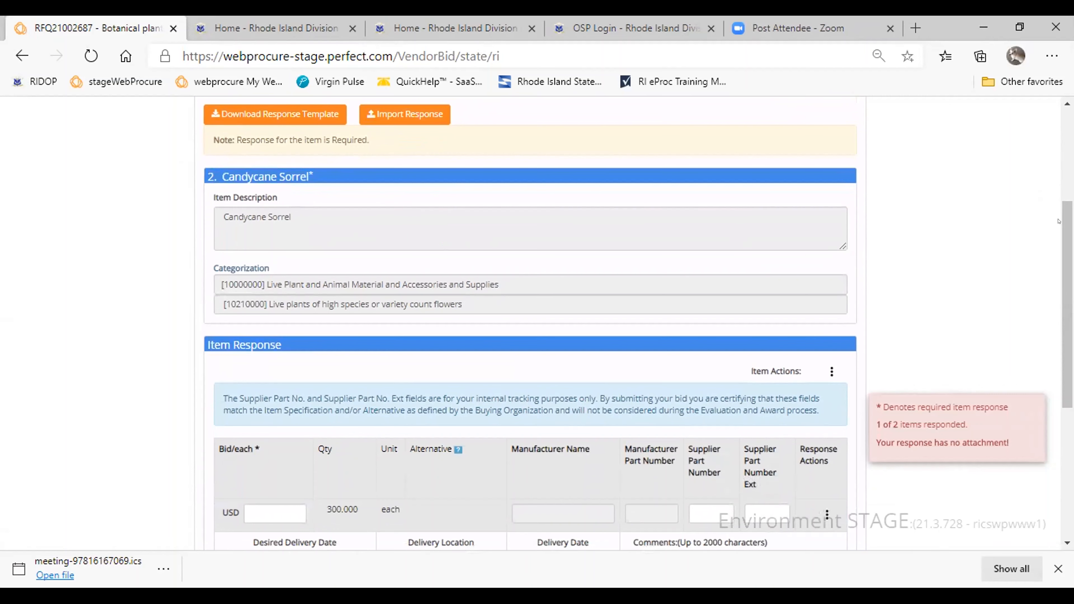
{"action": "scroll", "coordinate": [1058, 222], "scroll_direction": "down", "scroll_amount": 5}
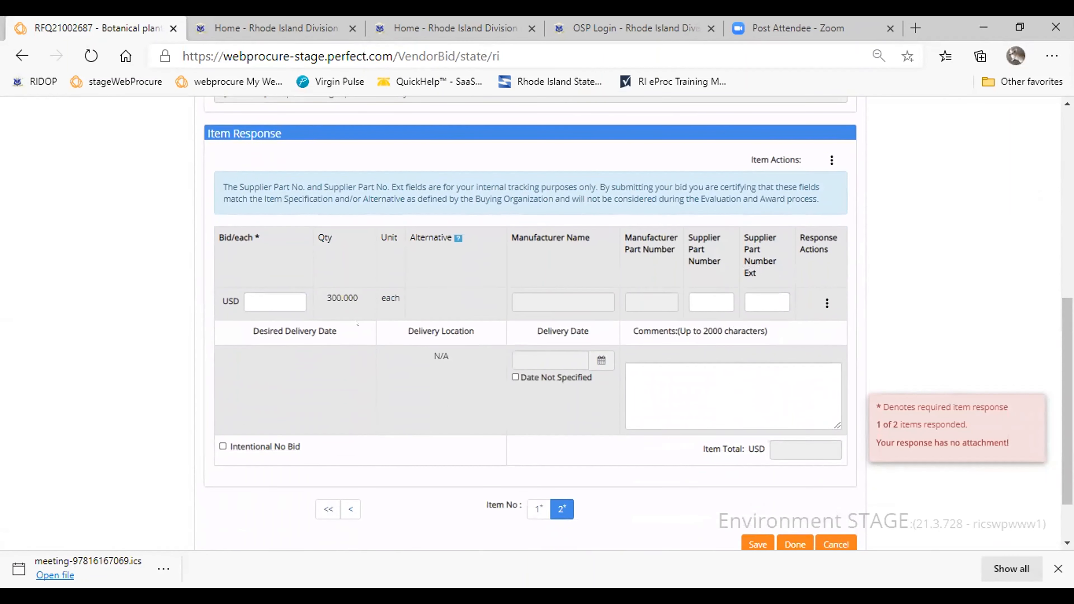
{"action": "left_click", "coordinate": [256, 296]}
{"action": "type", "text": "25"}
{"action": "left_click", "coordinate": [757, 545]}
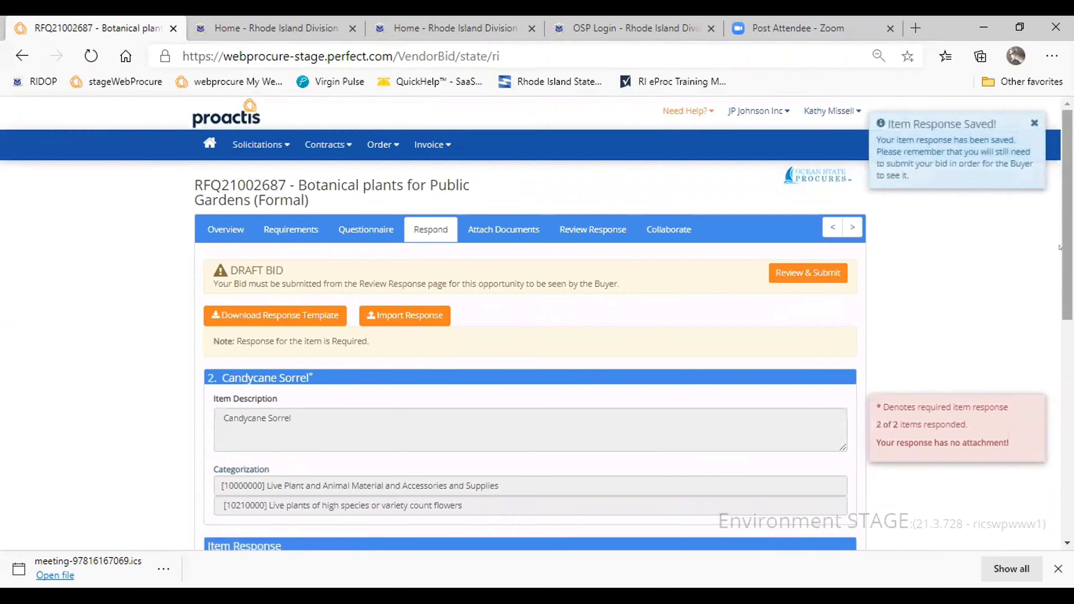
- Upload magic.docx as a supplier attachment to the response
{"action": "mouse_move", "coordinate": [1066, 246]}
{"action": "left_mouse_down"}
{"action": "mouse_move", "coordinate": [1066, 463]}
{"action": "mouse_move", "coordinate": [1066, 246]}
{"action": "left_mouse_up"}
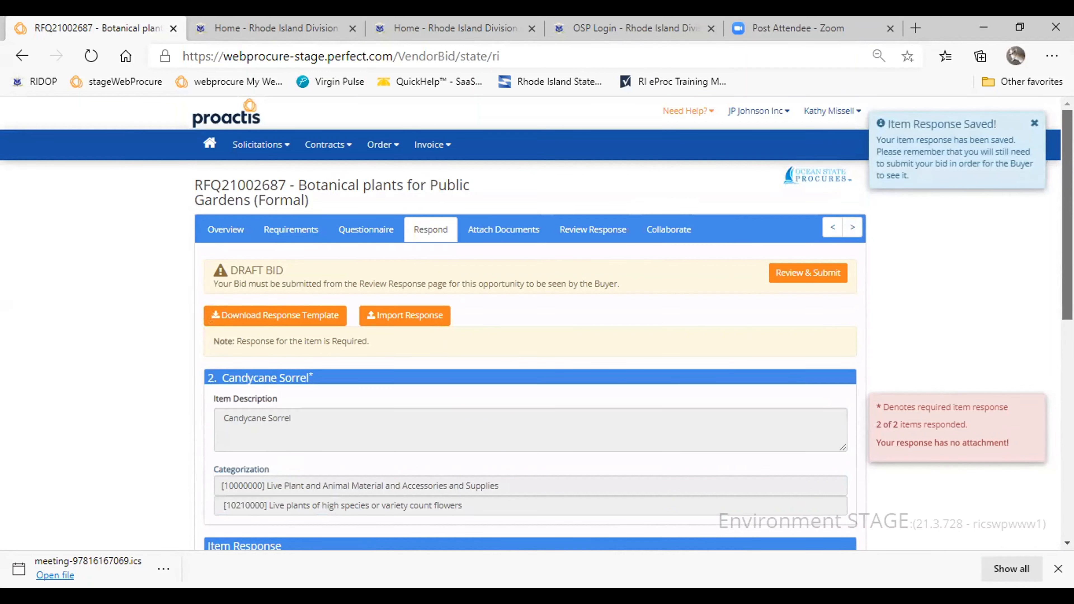
{"action": "left_click", "coordinate": [493, 232]}
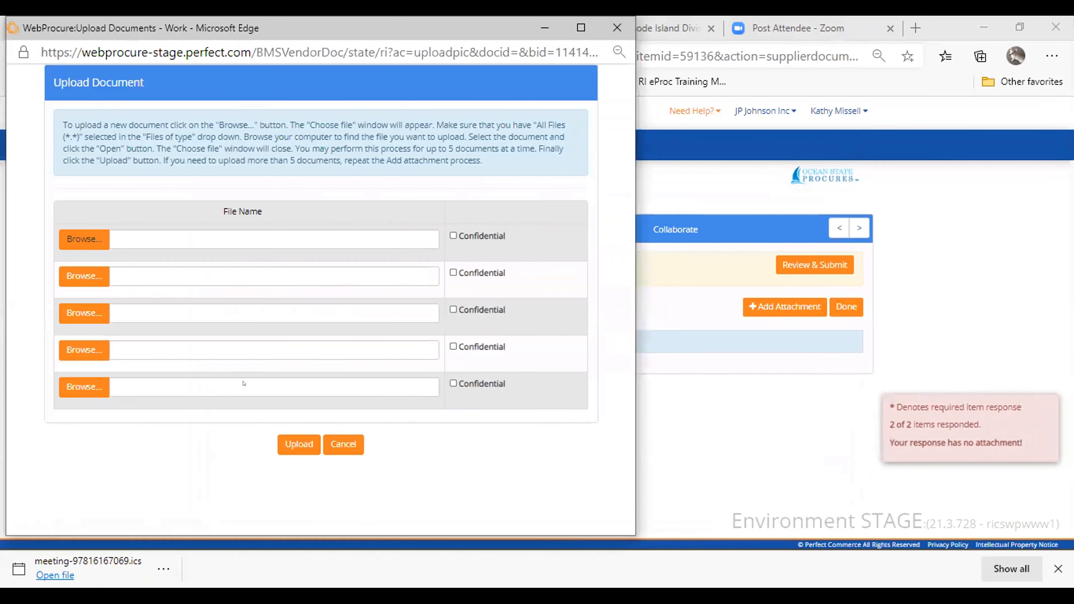
{"action": "left_click", "coordinate": [251, 383]}
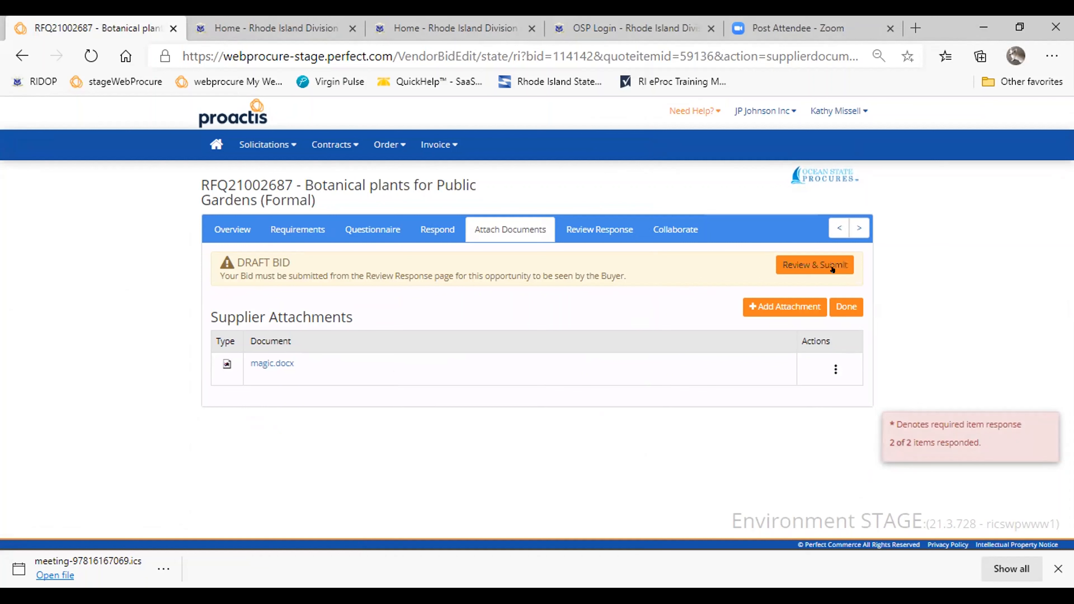
- Review the draft bid's details, item bids and documents for RFQ21002687, and submit the bid
{"action": "left_click", "coordinate": [821, 264]}
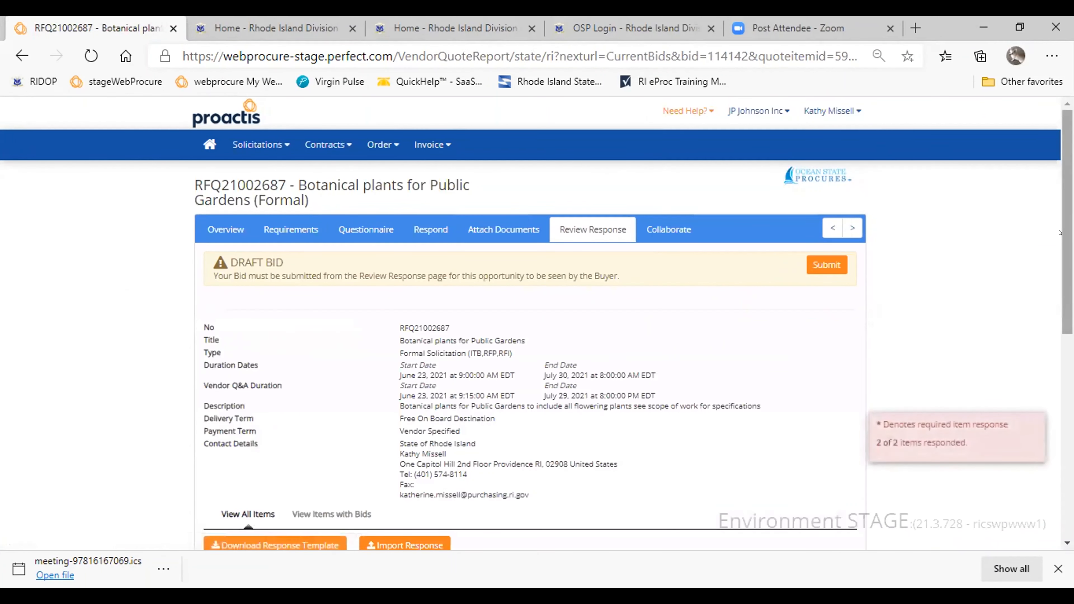
{"action": "scroll", "coordinate": [1059, 232], "scroll_direction": "down", "scroll_amount": 3}
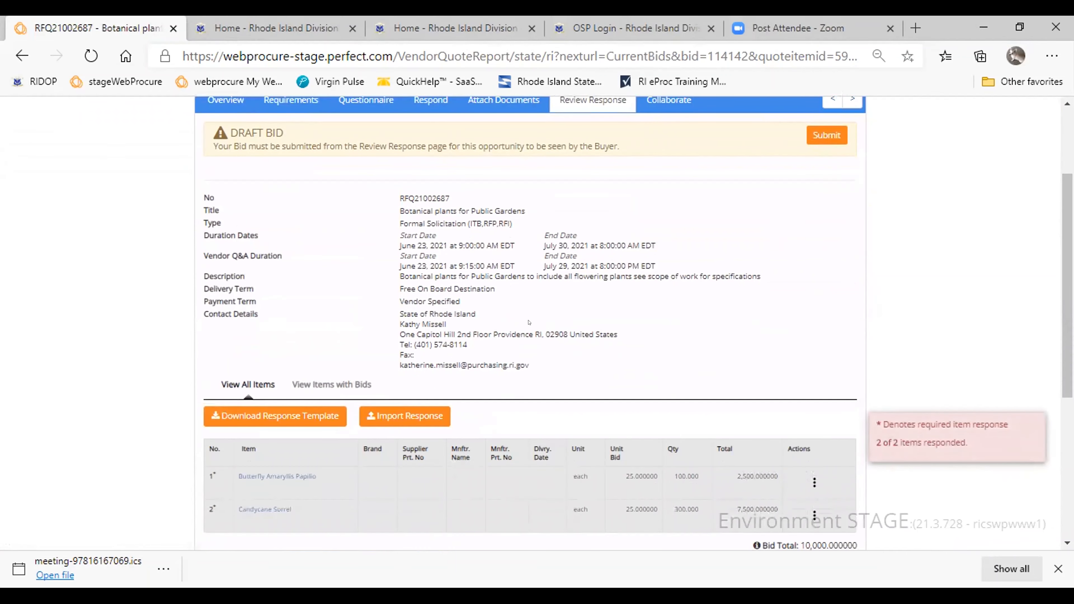
{"action": "scroll", "coordinate": [444, 347], "scroll_direction": "down", "scroll_amount": 6}
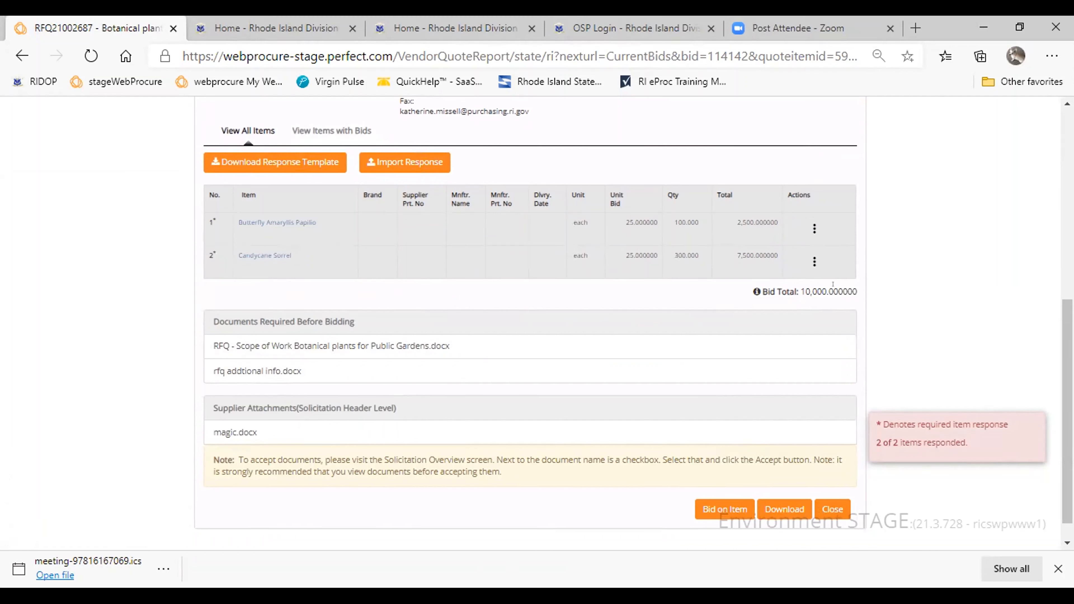
{"action": "scroll", "coordinate": [1059, 347], "scroll_direction": "down", "scroll_amount": 1}
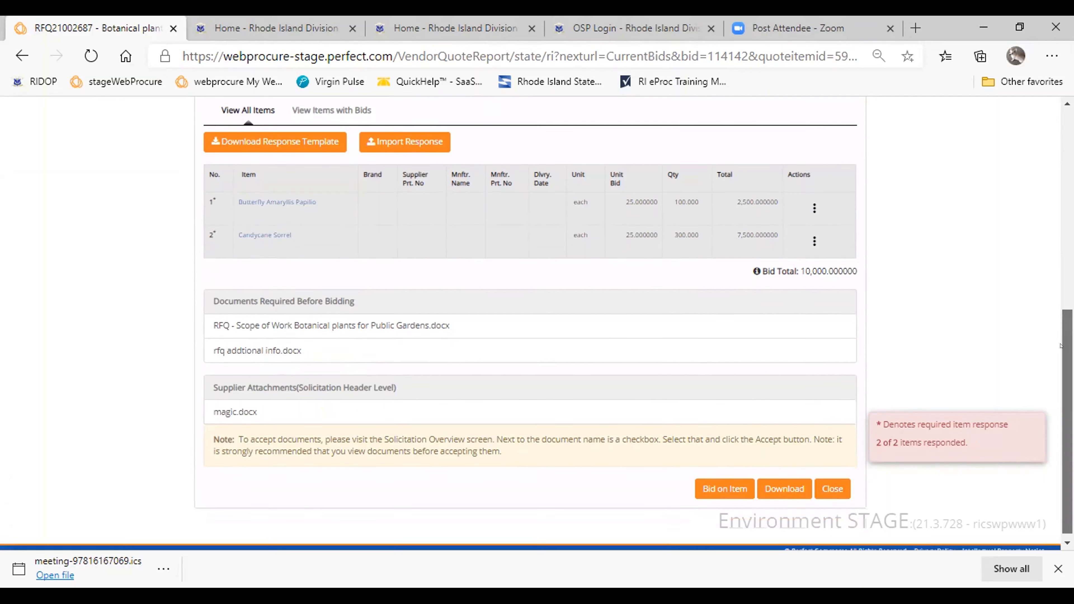
{"action": "scroll", "coordinate": [1059, 346], "scroll_direction": "up", "scroll_amount": 8}
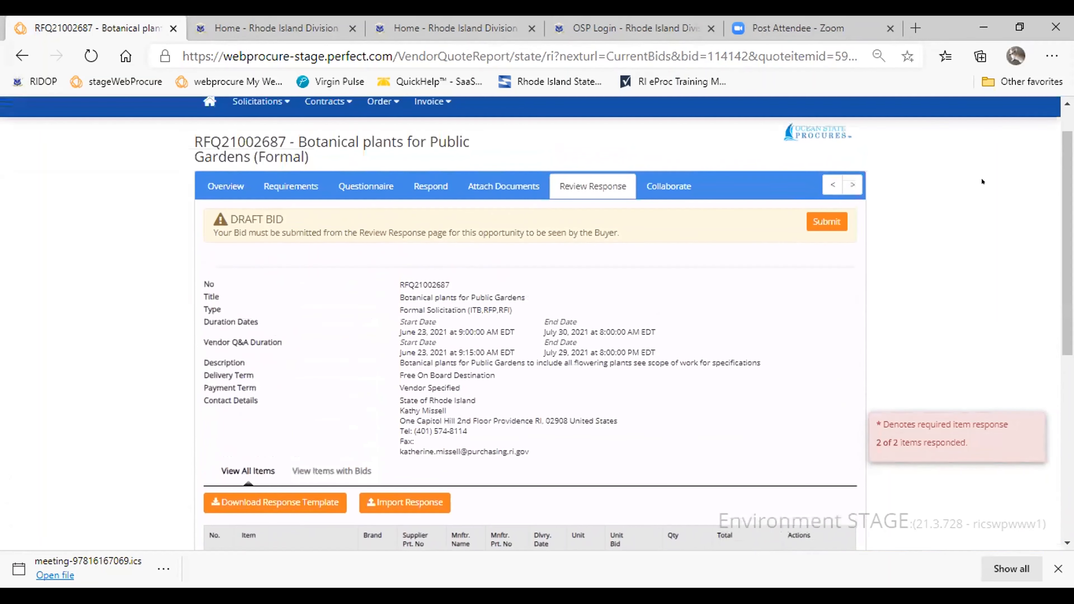
{"action": "left_click", "coordinate": [822, 222]}
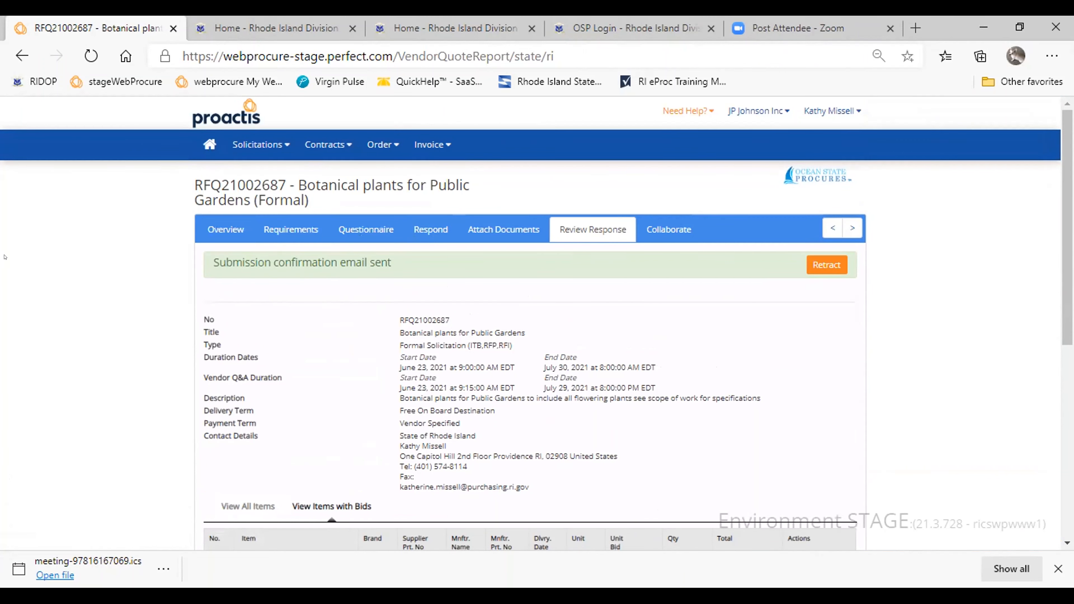
- List the State of Rhode Island's current solicitations and filter them by opportunity number 2662
{"action": "left_click_drag", "start_coordinate": [1063, 343], "coordinate": [973, 222]}
{"action": "left_click", "coordinate": [255, 145]}
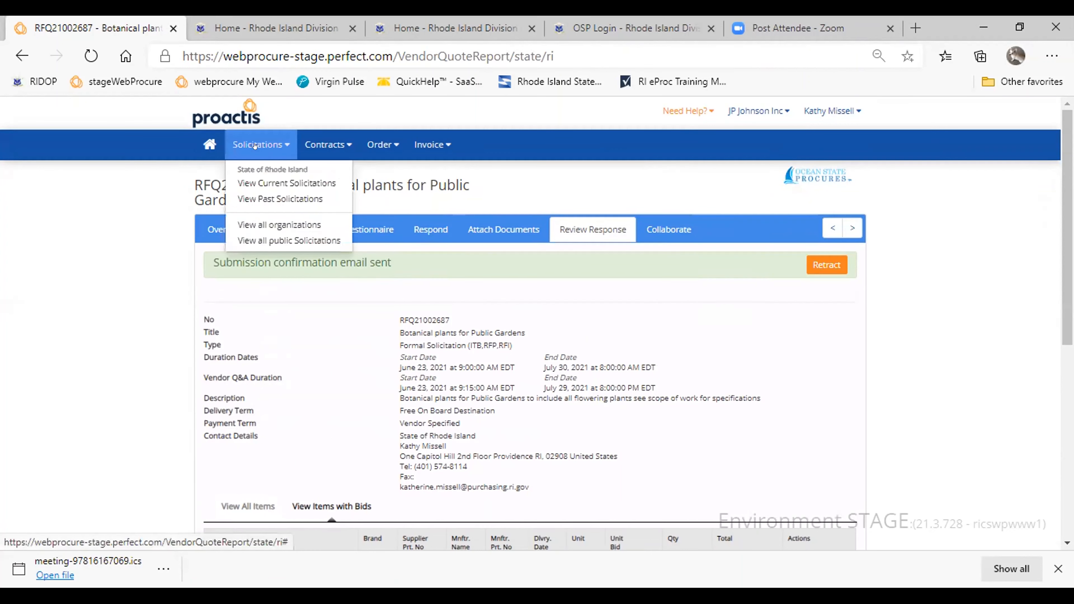
{"action": "left_click", "coordinate": [268, 184]}
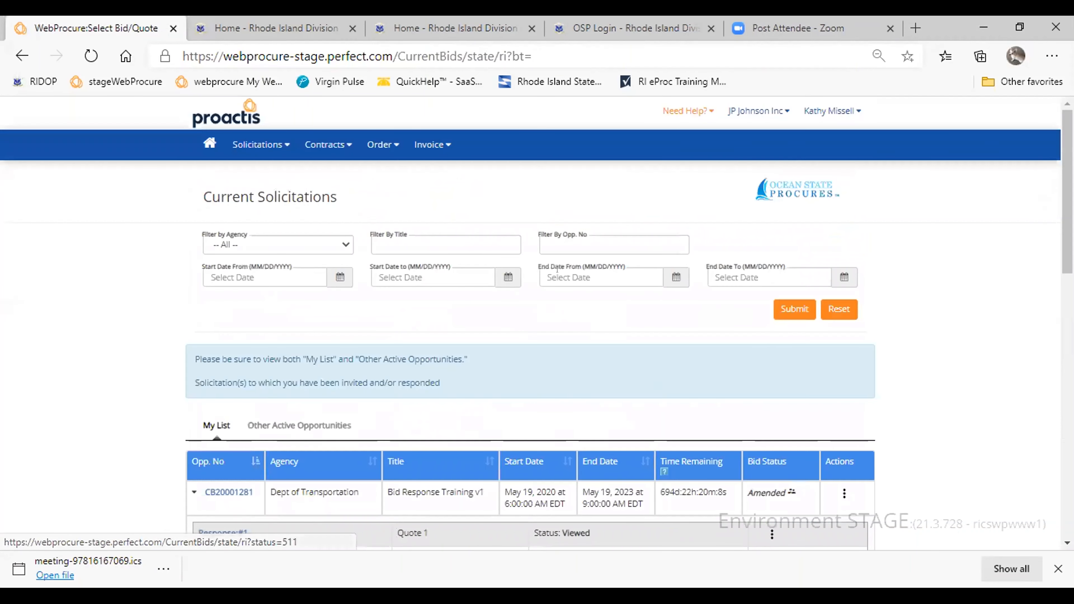
{"action": "left_click", "coordinate": [557, 239]}
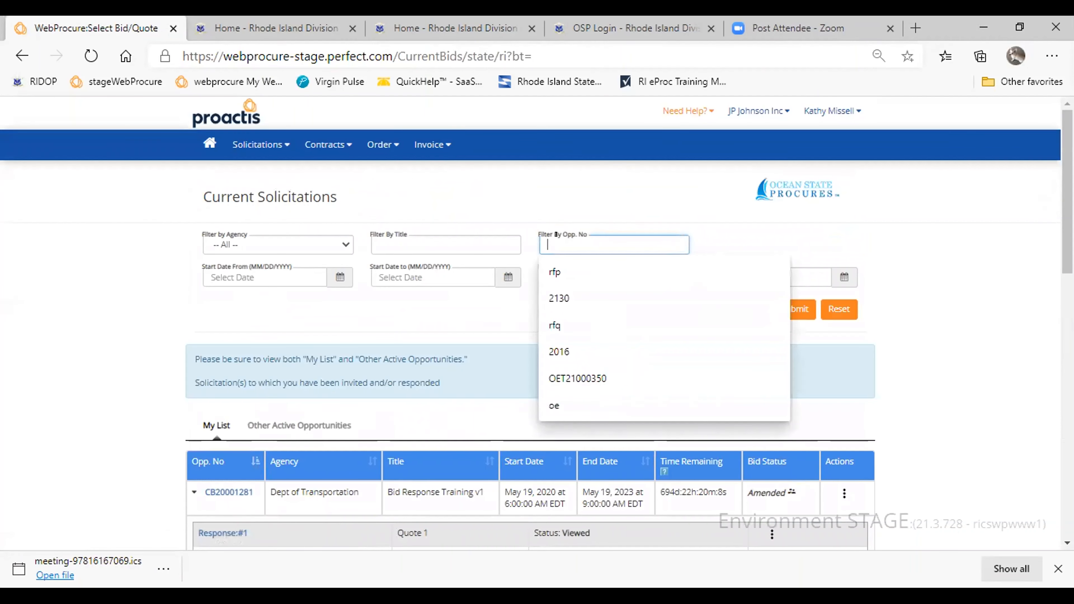
{"action": "type", "text": "2662"}
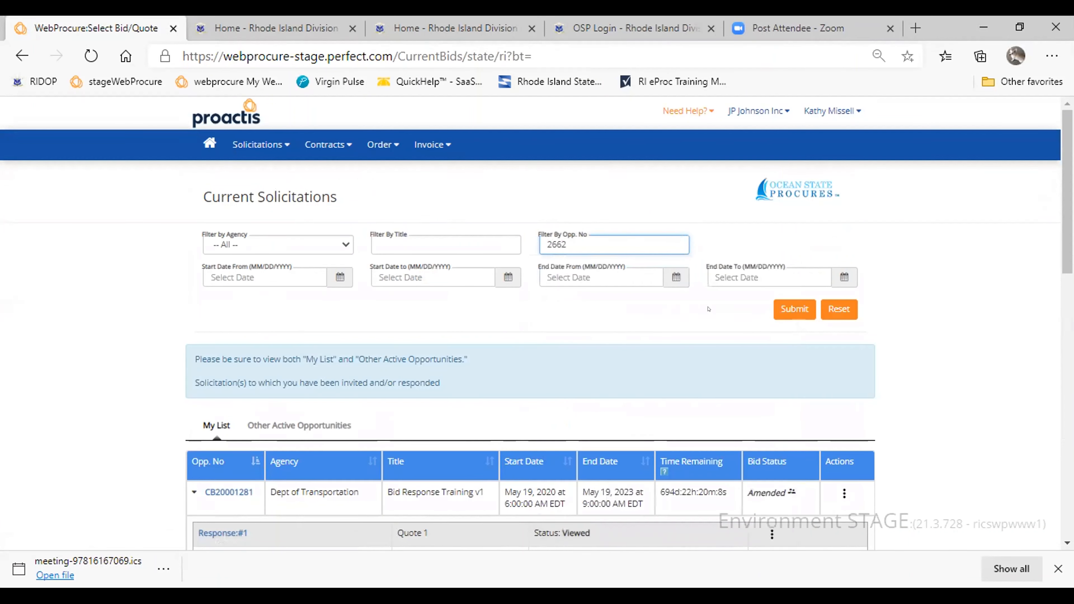
{"action": "left_click", "coordinate": [795, 309]}
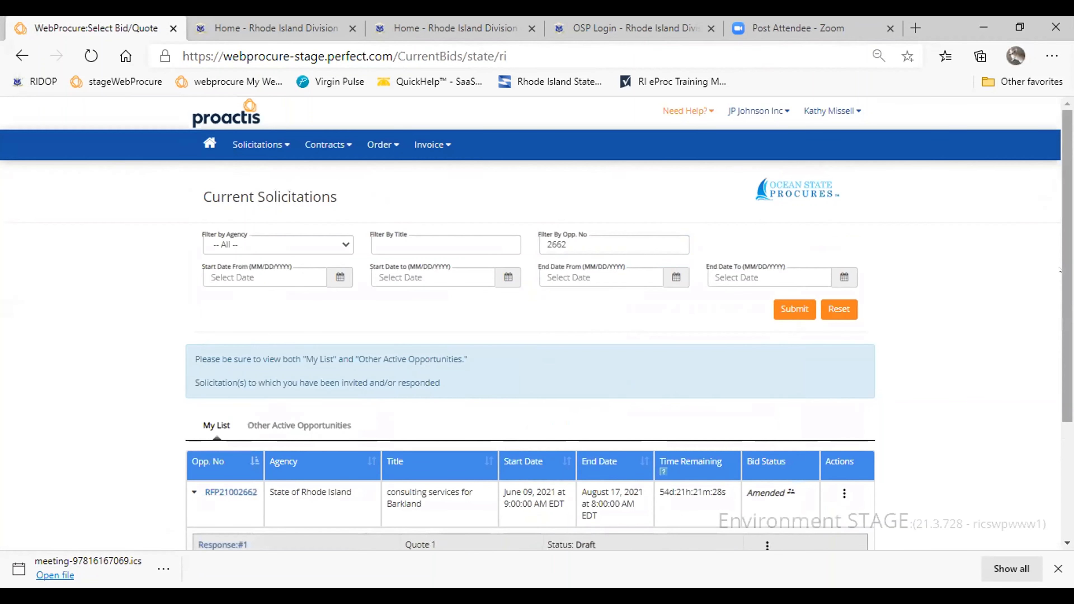
- Add a new response to RFP21002662, consulting services for Barkland, and confirm its creation
{"action": "scroll", "coordinate": [706, 436], "scroll_direction": "down", "scroll_amount": 3}
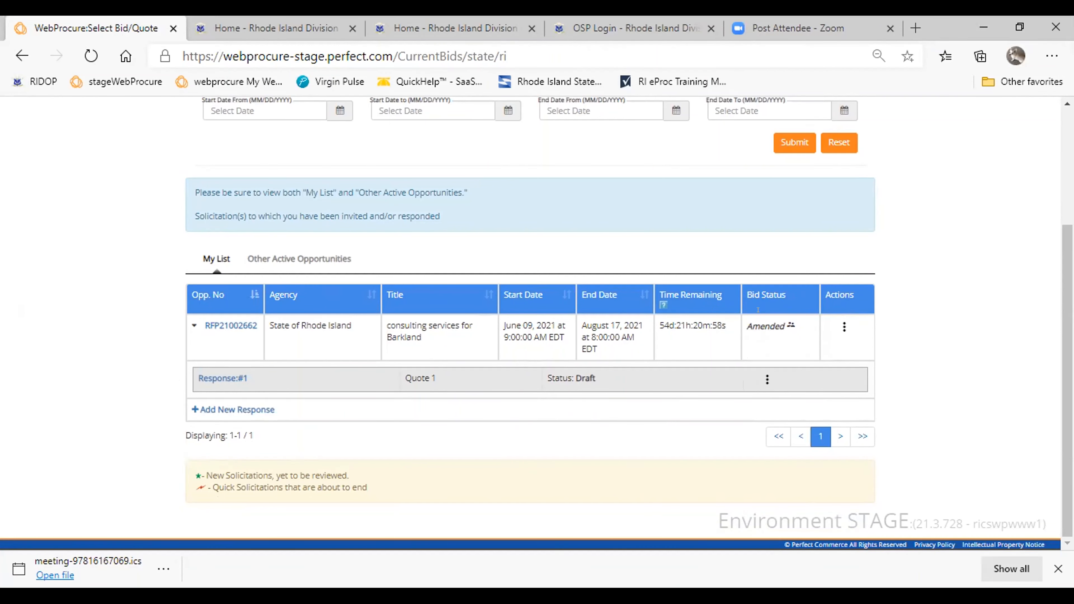
{"action": "left_click", "coordinate": [217, 409]}
{"action": "left_click", "coordinate": [681, 221]}
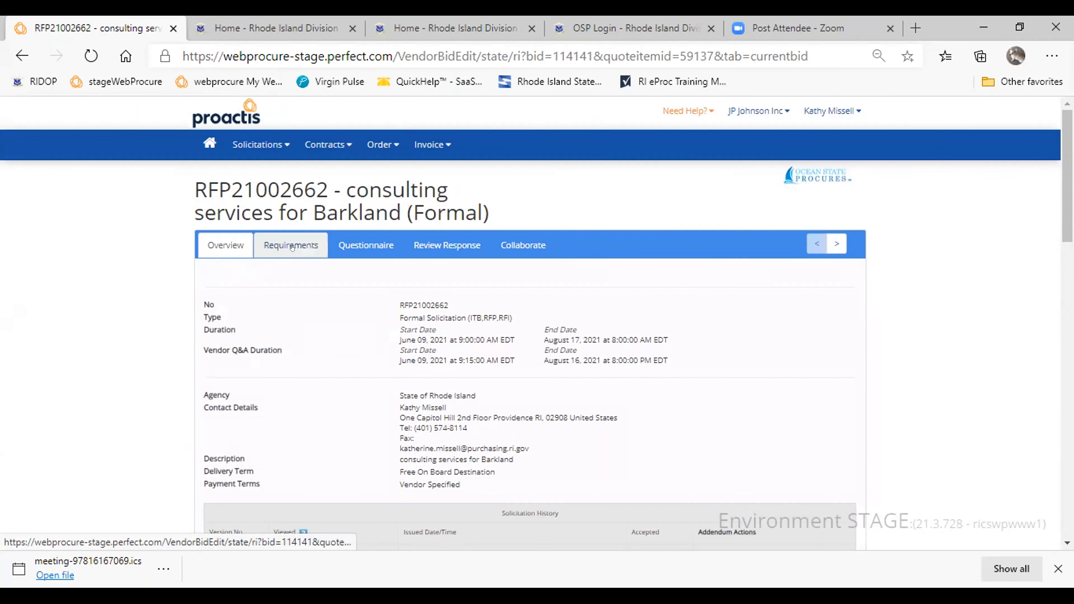
- Review the change details of Addendum 01 for RFP21002662 and accept the addendum
{"action": "scroll", "coordinate": [1061, 210], "scroll_direction": "down", "scroll_amount": 7}
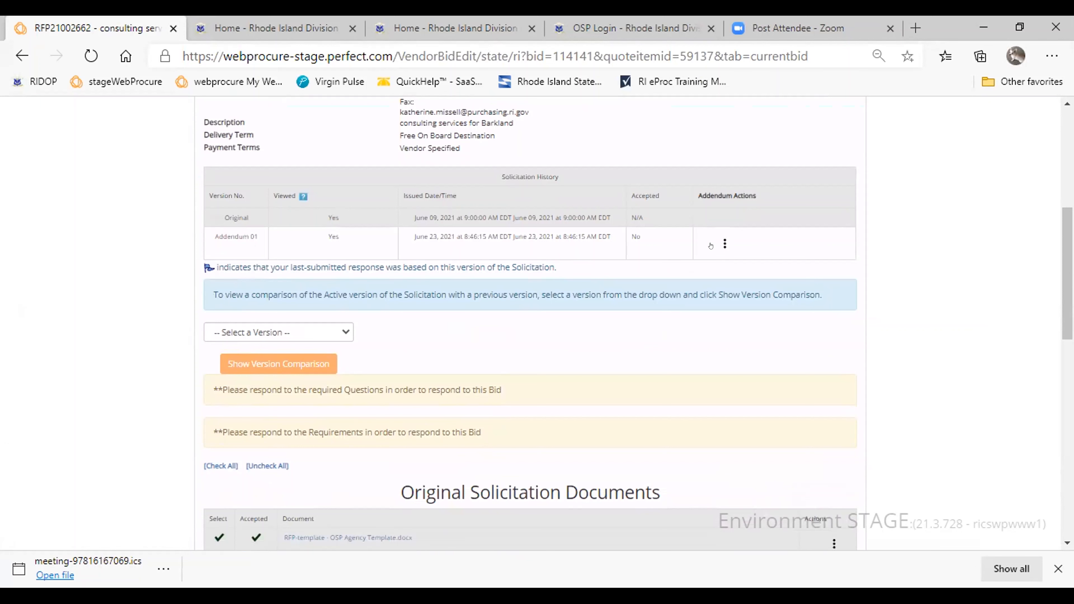
{"action": "left_click", "coordinate": [723, 244]}
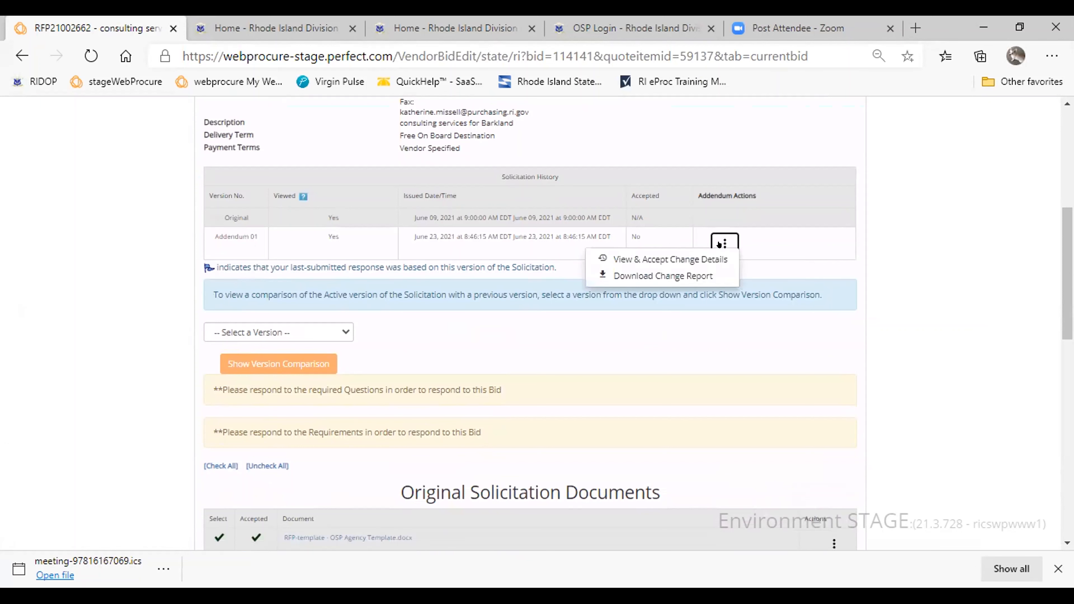
{"action": "left_click", "coordinate": [658, 258]}
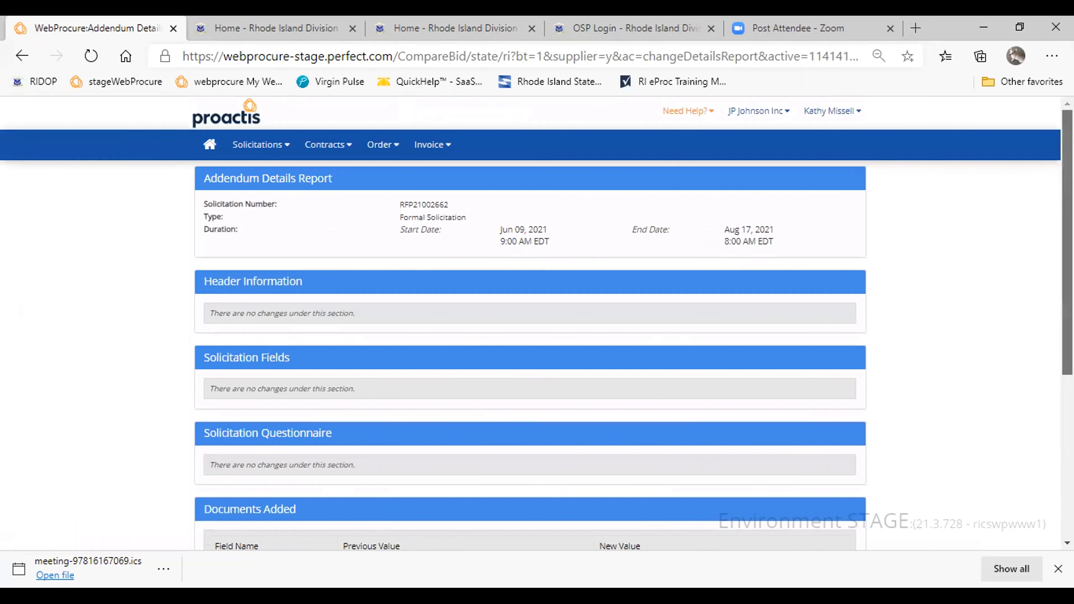
{"action": "scroll", "coordinate": [1049, 185], "scroll_direction": "down", "scroll_amount": 6}
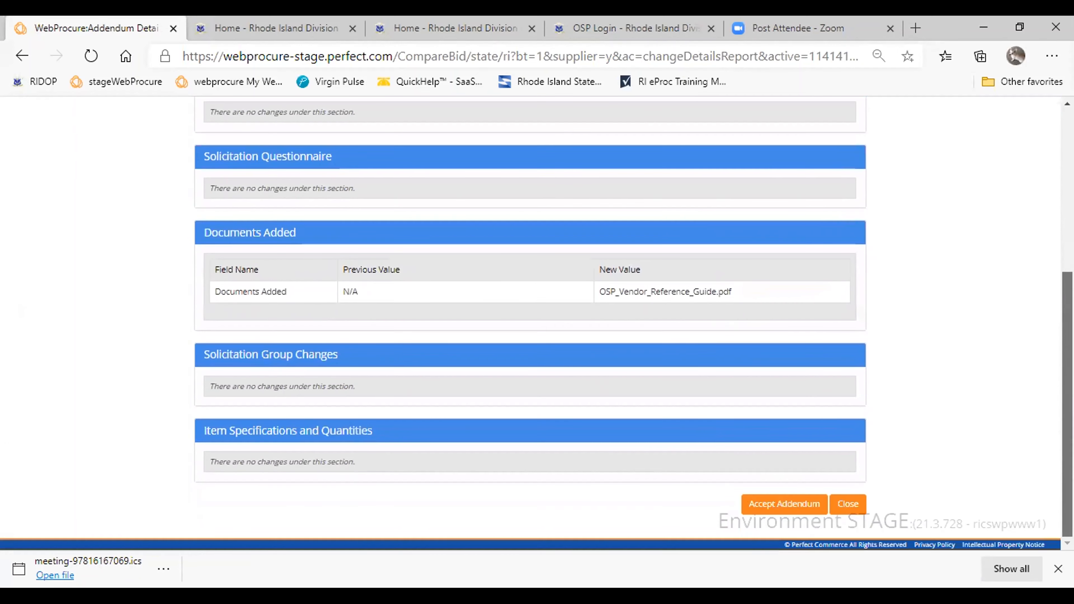
{"action": "scroll", "coordinate": [367, 420], "scroll_direction": "up", "scroll_amount": 4}
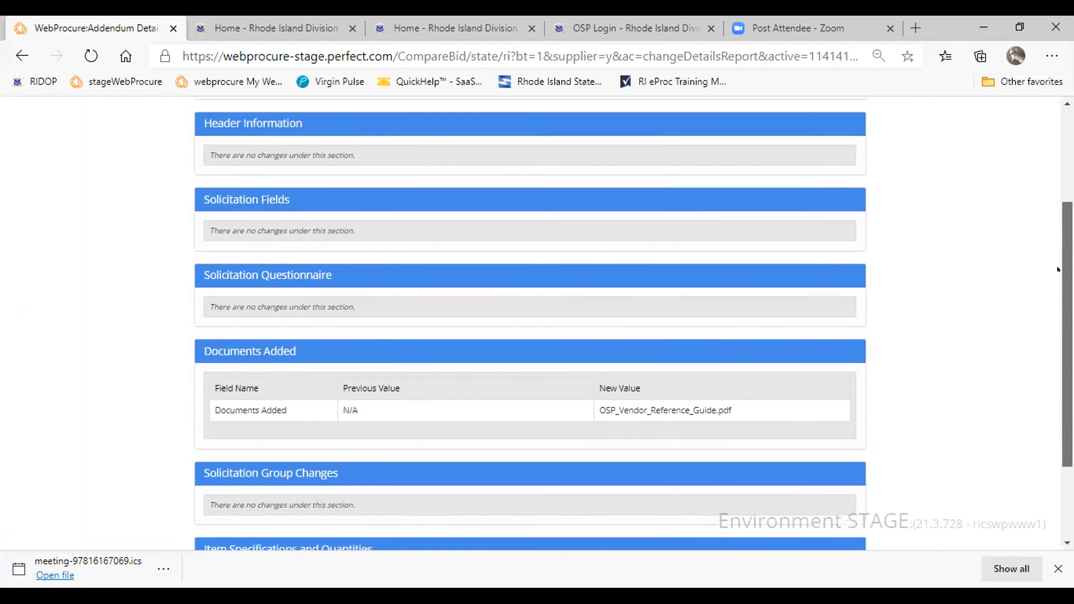
{"action": "scroll", "coordinate": [367, 420], "scroll_direction": "down", "scroll_amount": 3}
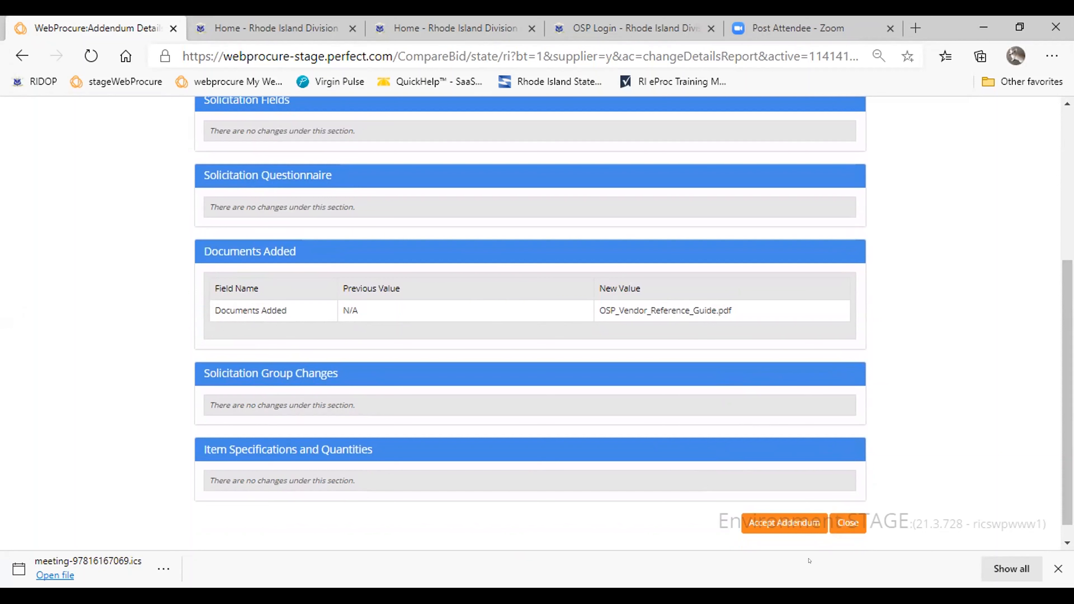
{"action": "left_click", "coordinate": [773, 522]}
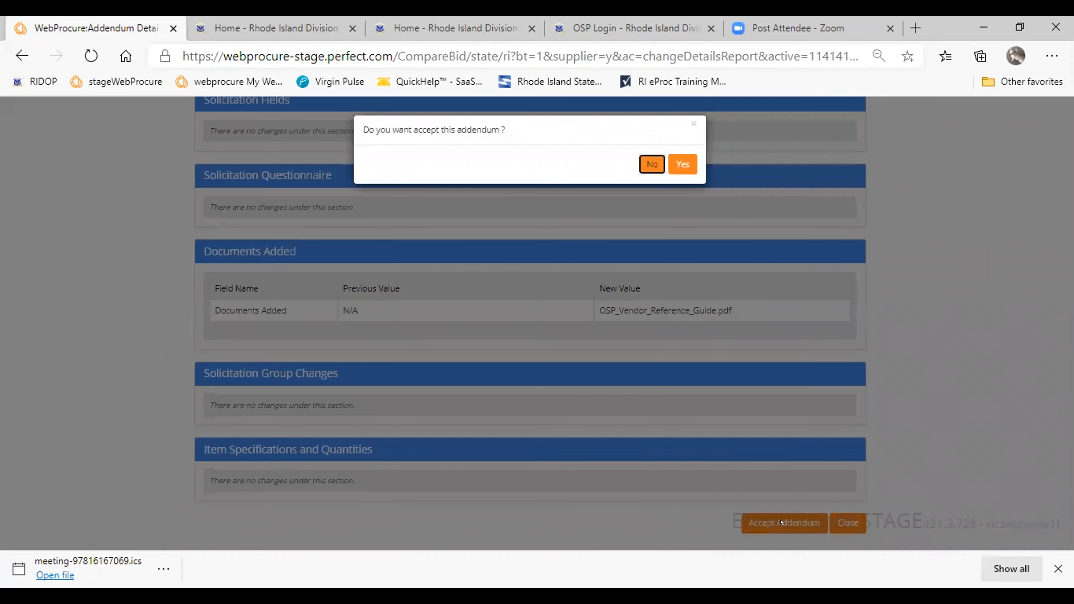
{"action": "left_click", "coordinate": [682, 163]}
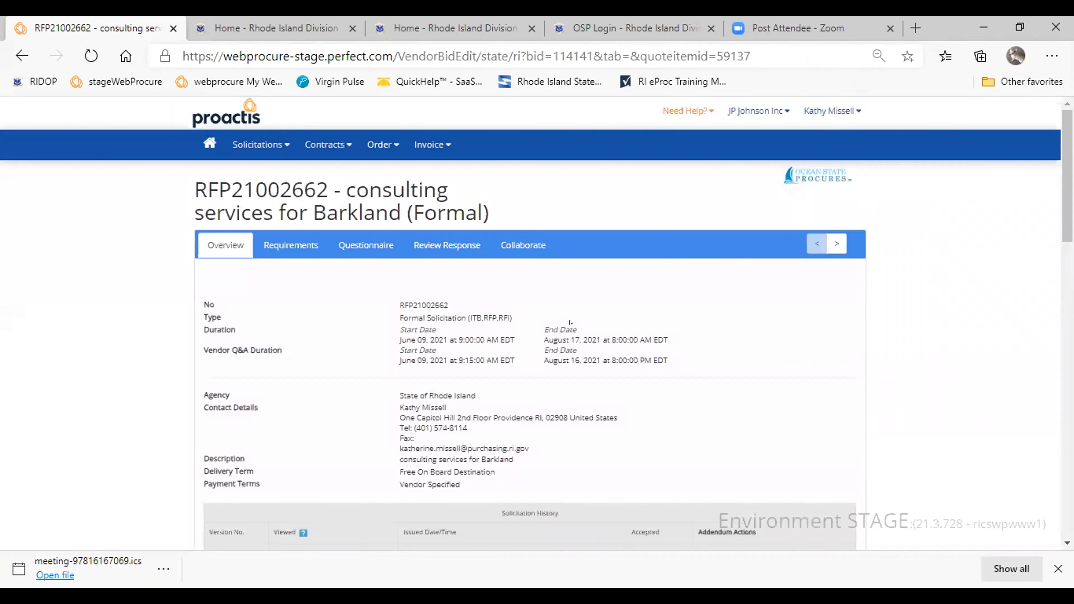
- Compare the active solicitation version with the Original version, review the header information and document attachments, and close the comparison
{"action": "scroll", "coordinate": [537, 321], "scroll_direction": "down", "scroll_amount": 7}
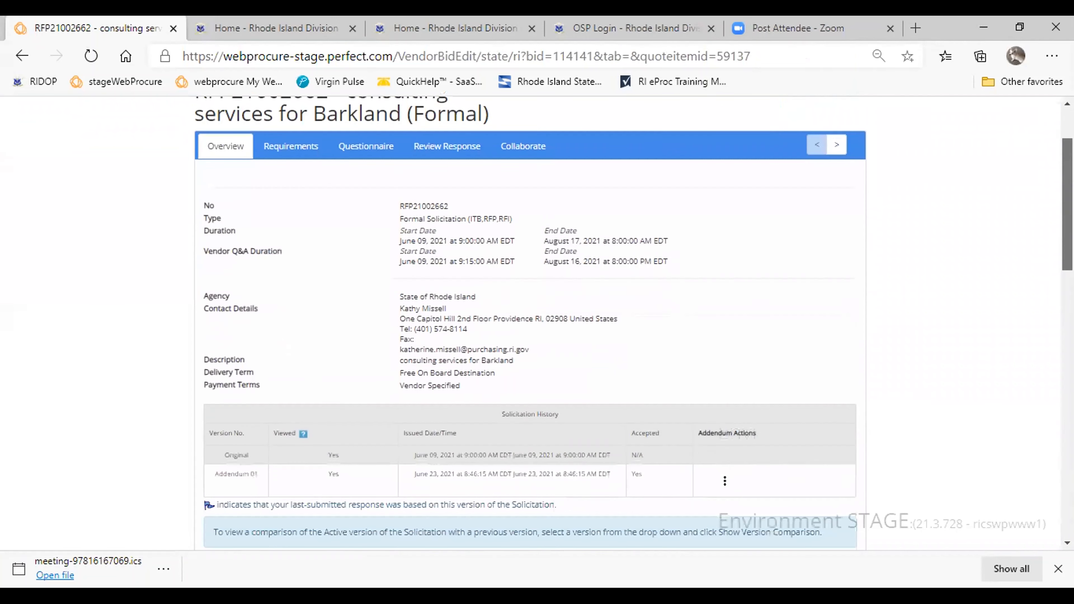
{"action": "scroll", "coordinate": [507, 309], "scroll_direction": "down", "scroll_amount": 4}
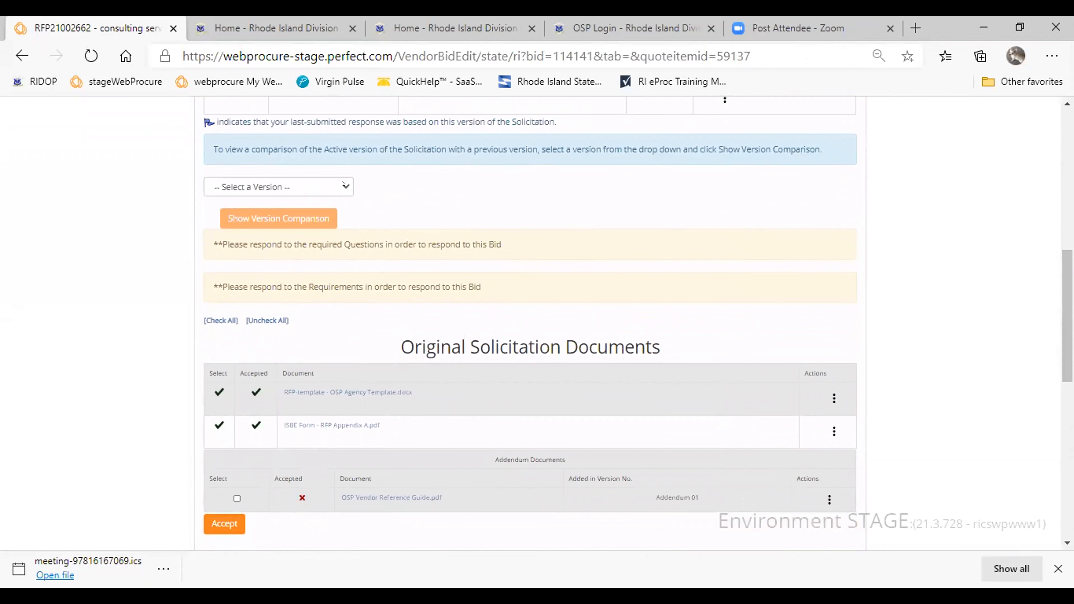
{"action": "left_click", "coordinate": [343, 184]}
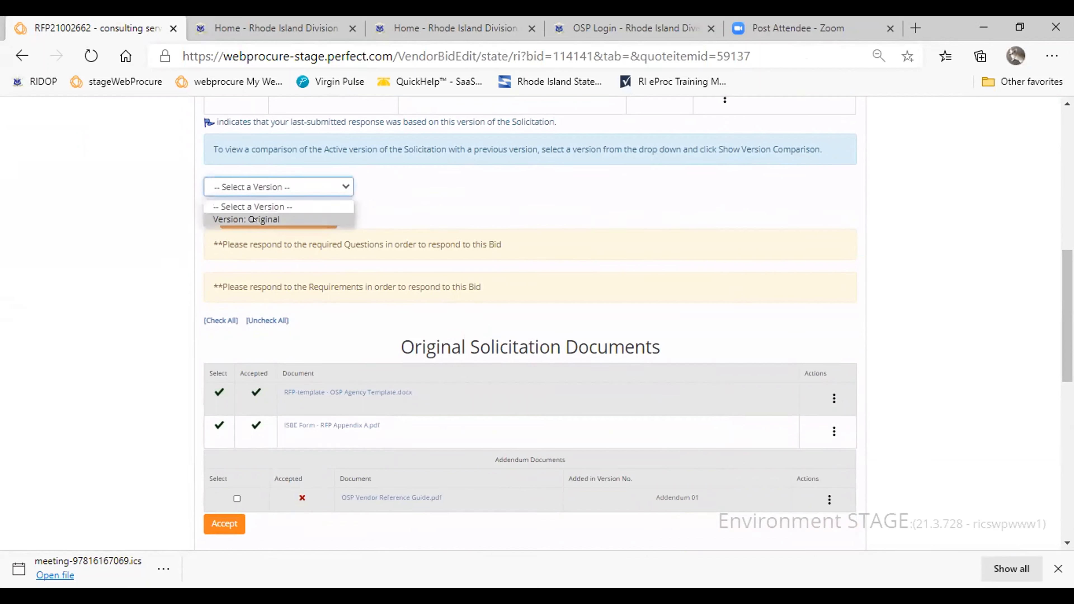
{"action": "left_click", "coordinate": [242, 219]}
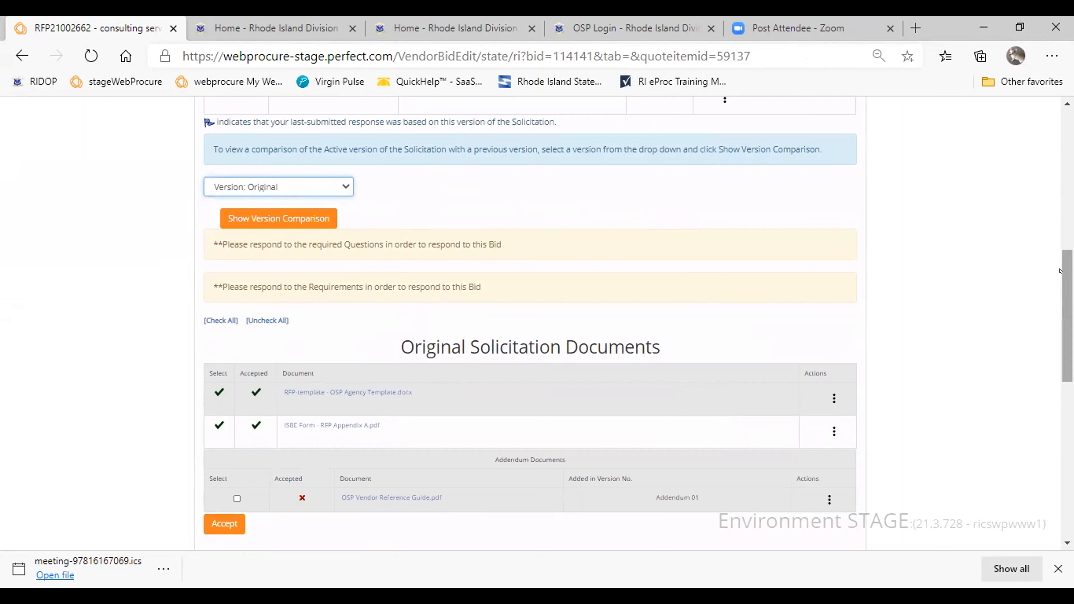
{"action": "left_click", "coordinate": [243, 220]}
{"action": "left_click", "coordinate": [607, 237]}
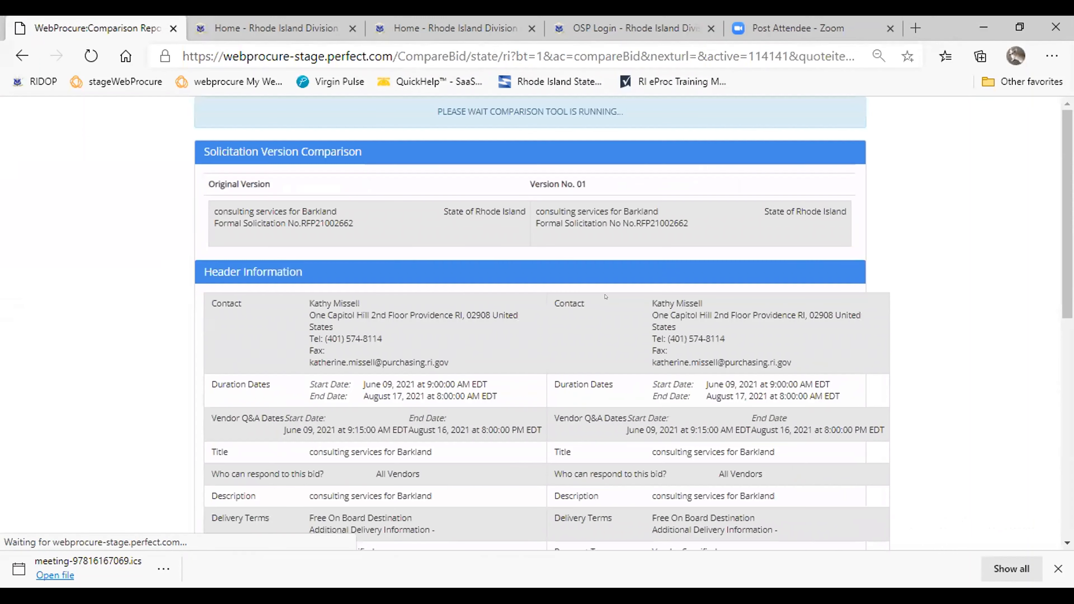
{"action": "scroll", "coordinate": [541, 273], "scroll_direction": "down", "scroll_amount": 5}
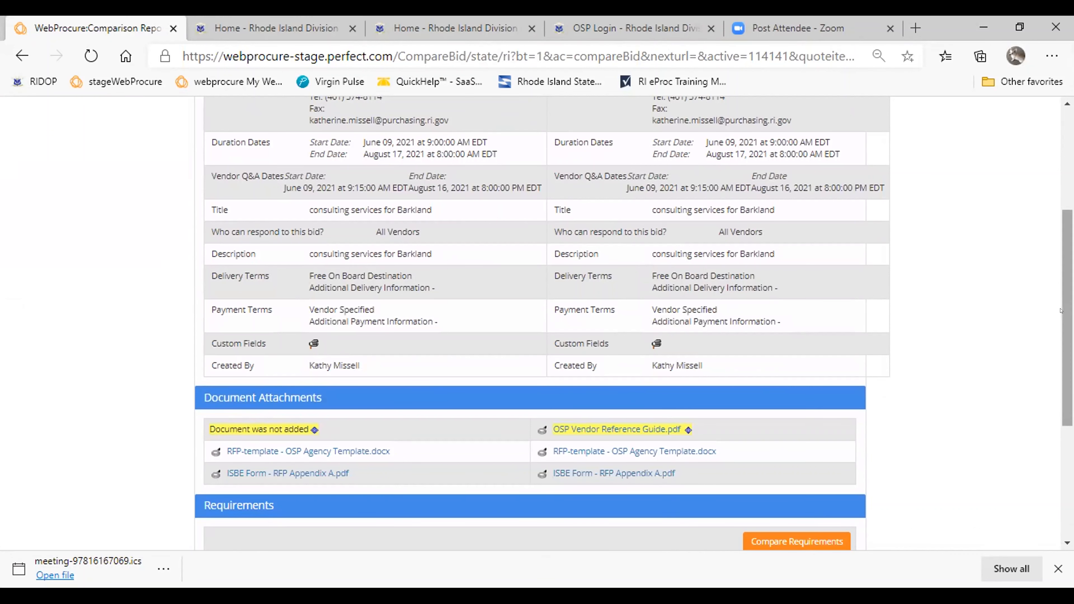
{"action": "scroll", "coordinate": [291, 222], "scroll_direction": "up", "scroll_amount": 2}
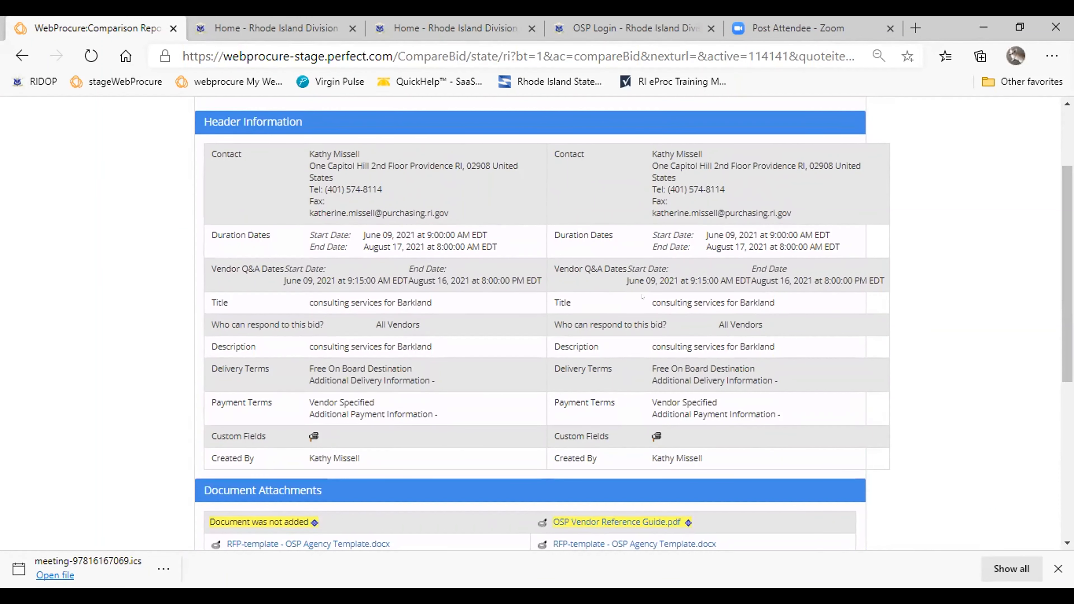
{"action": "left_click_drag", "start_coordinate": [1066, 321], "coordinate": [1066, 478]}
{"action": "left_click", "coordinate": [841, 486]}
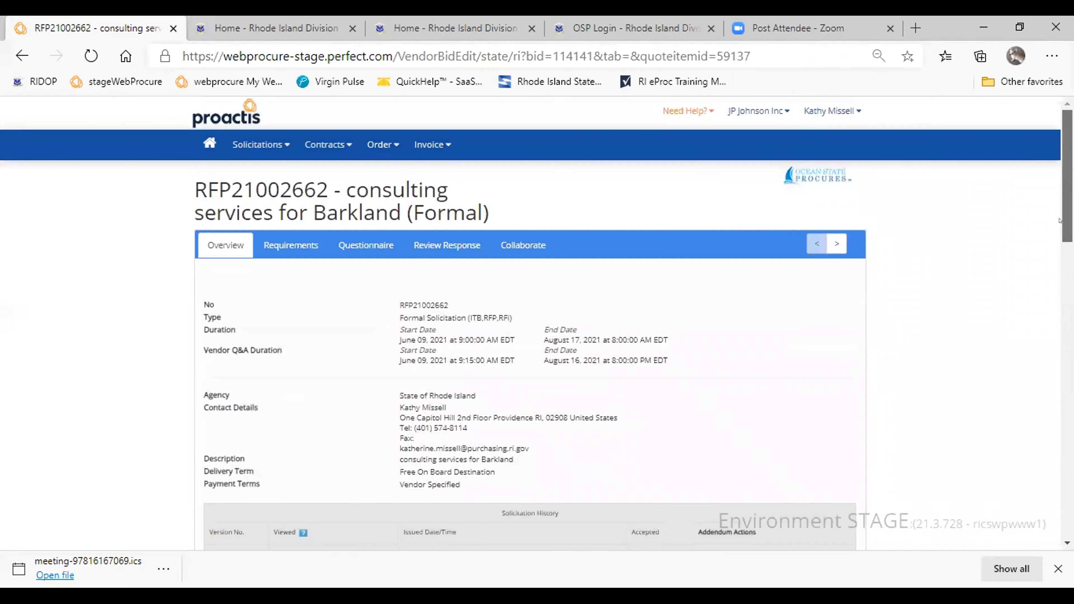
- Accept the addendum document OSP Vendor Reference Guide.pdf and check its acceptance status in the document list
{"action": "left_click_drag", "start_coordinate": [1060, 220], "coordinate": [1058, 394]}
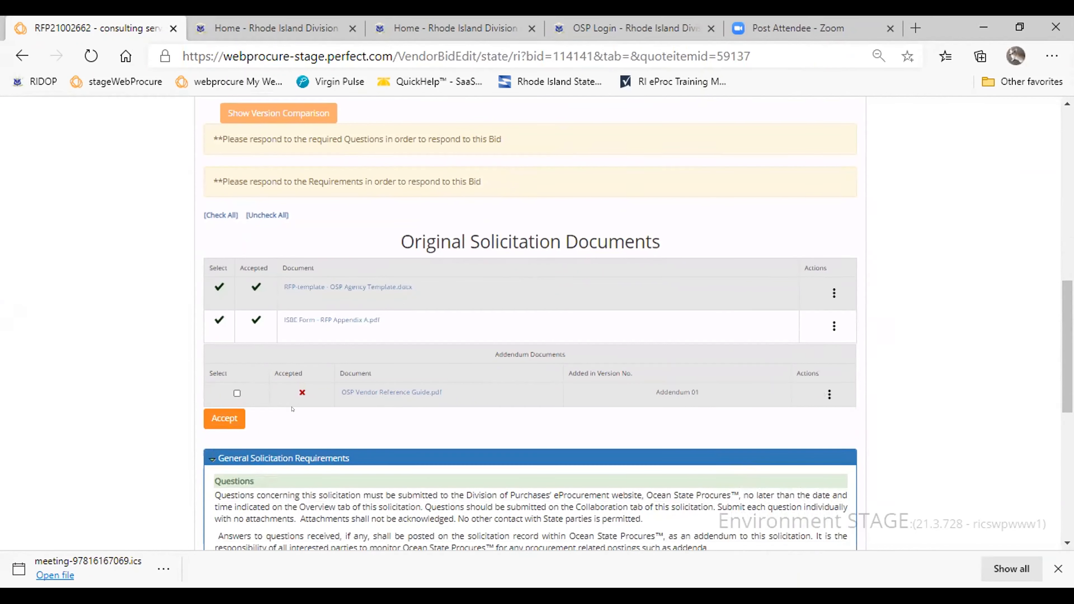
{"action": "left_click", "coordinate": [236, 394]}
{"action": "left_click", "coordinate": [235, 421]}
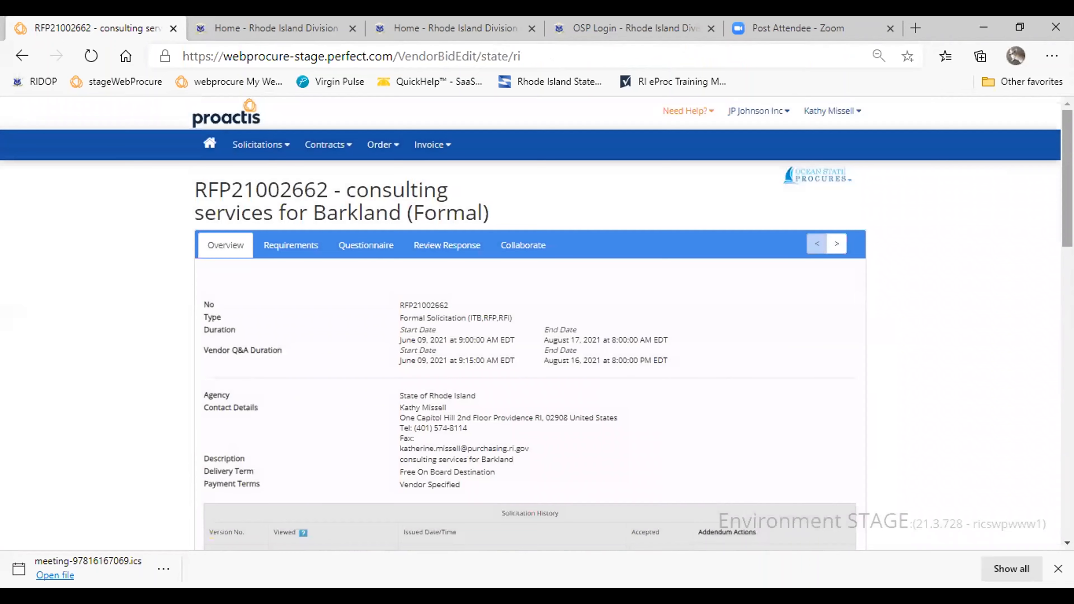
{"action": "scroll", "coordinate": [1059, 286], "scroll_direction": "down", "scroll_amount": 5}
{"action": "scroll", "coordinate": [1058, 296], "scroll_direction": "down", "scroll_amount": 7}
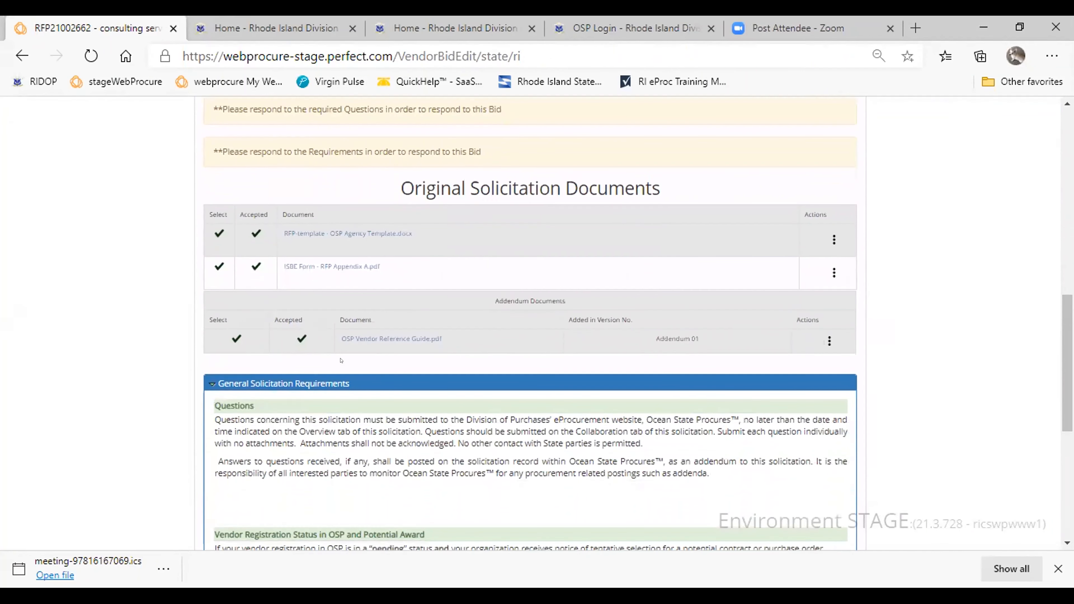
- Read through the RFP's requirements, acknowledge having read them all with Yes, and save the acknowledgement
{"action": "left_click_drag", "start_coordinate": [1059, 324], "coordinate": [1055, 70]}
{"action": "left_click", "coordinate": [281, 256]}
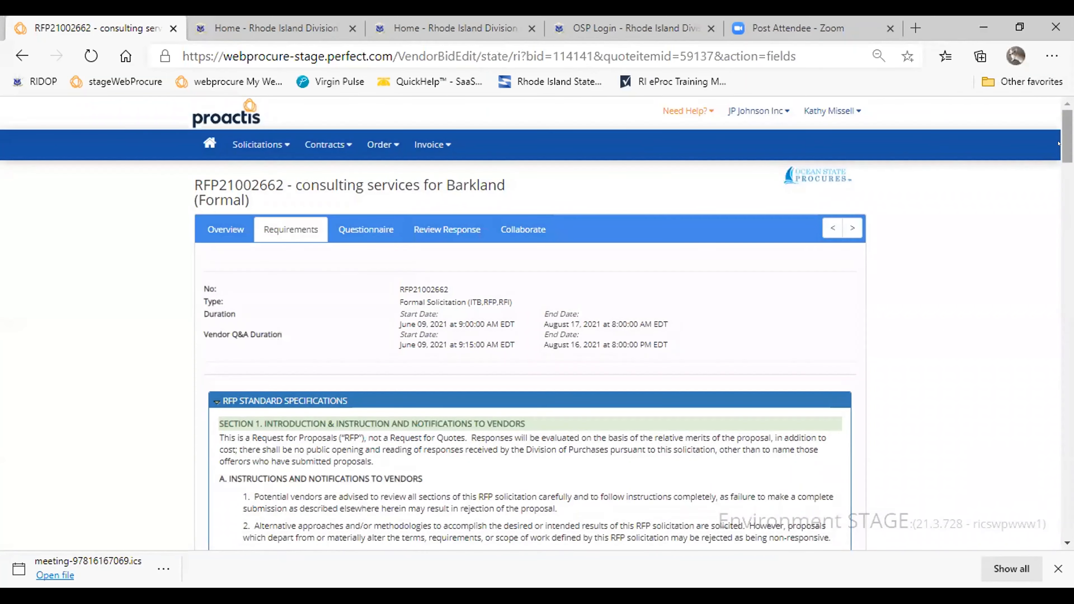
{"action": "scroll", "coordinate": [140, 397], "scroll_direction": "down", "scroll_amount": 3}
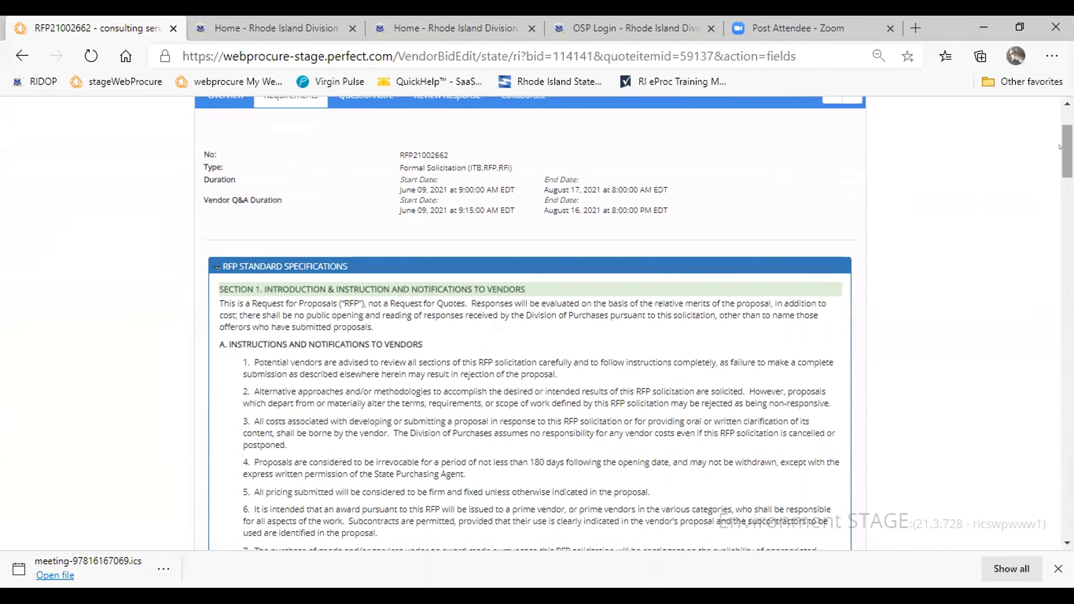
{"action": "scroll", "coordinate": [595, 195], "scroll_direction": "down", "scroll_amount": 3}
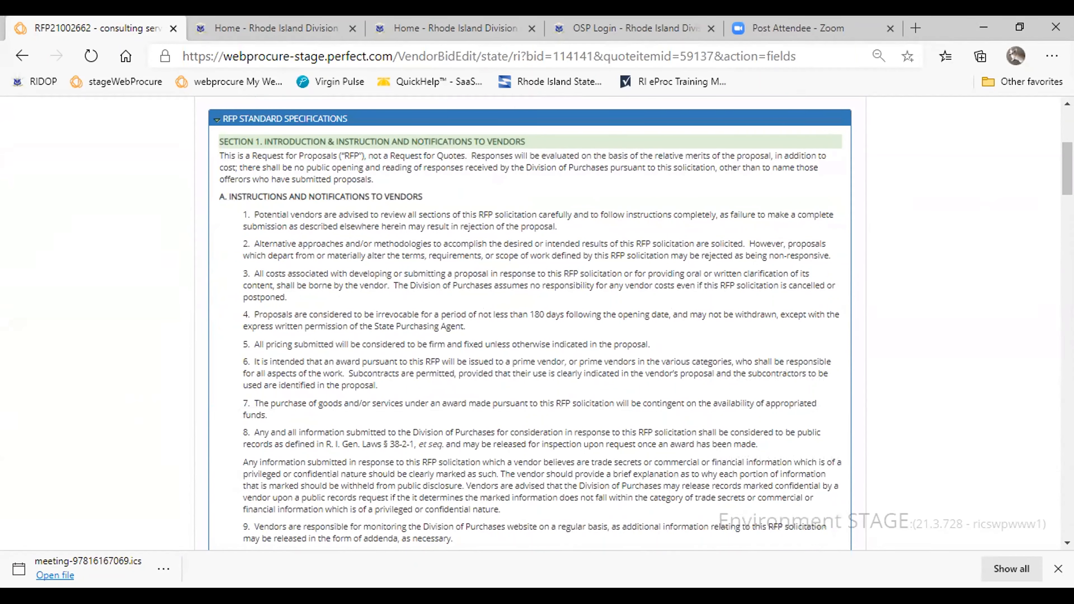
{"action": "scroll", "coordinate": [1057, 196], "scroll_direction": "down", "scroll_amount": 3}
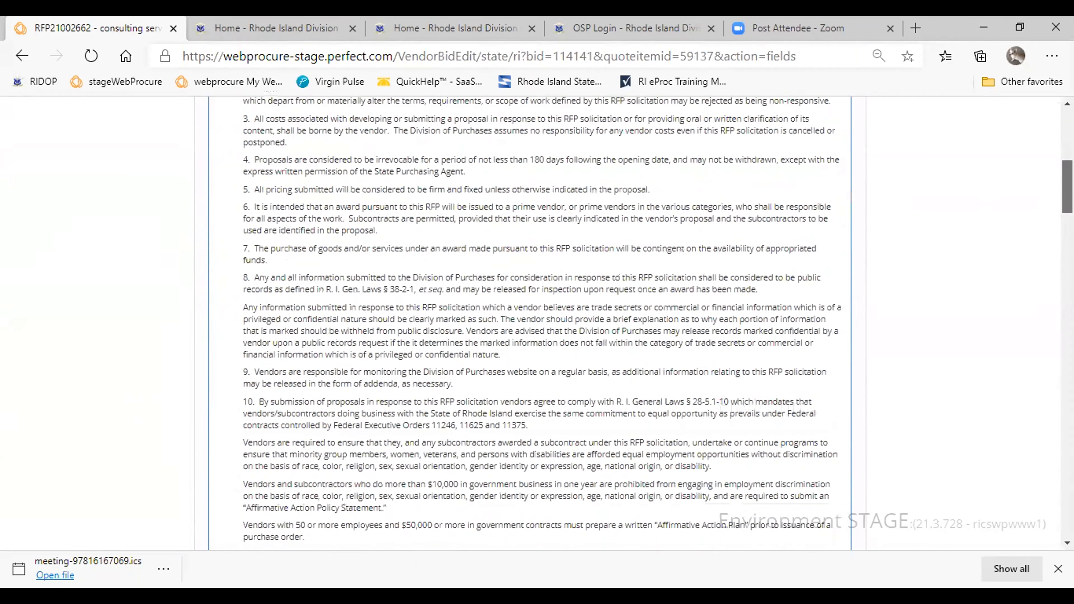
{"action": "left_click_drag", "start_coordinate": [1064, 204], "coordinate": [1061, 336]}
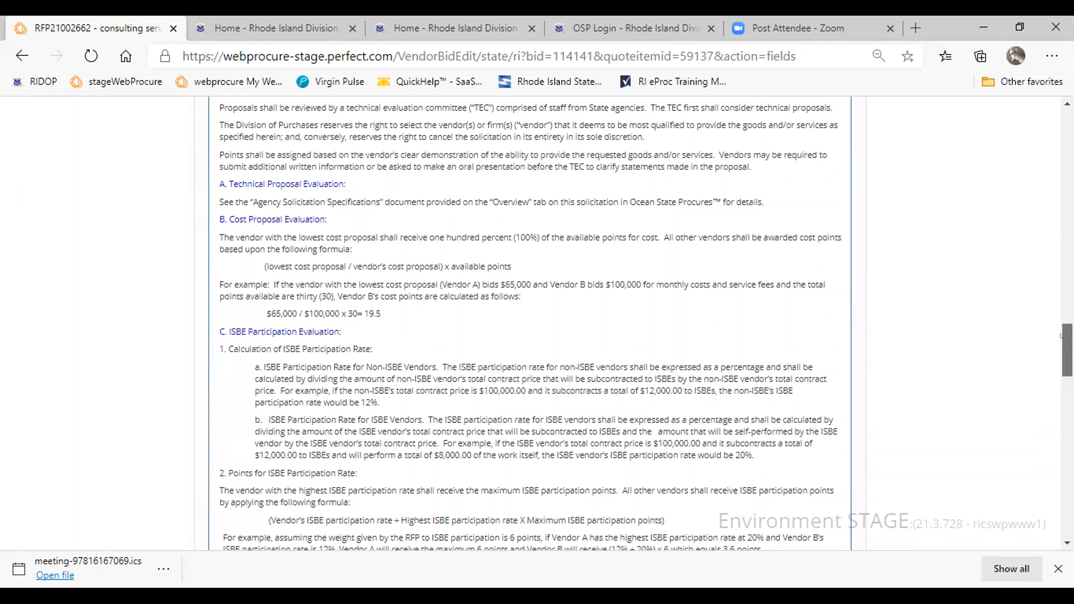
{"action": "left_click_drag", "start_coordinate": [1060, 336], "coordinate": [1060, 522]}
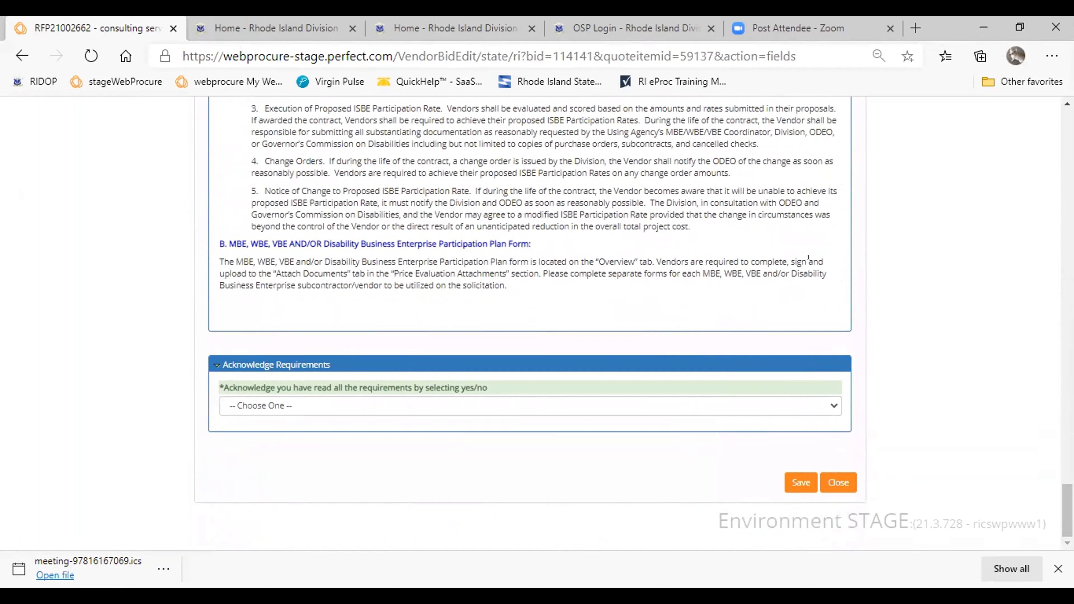
{"action": "left_click", "coordinate": [832, 400]}
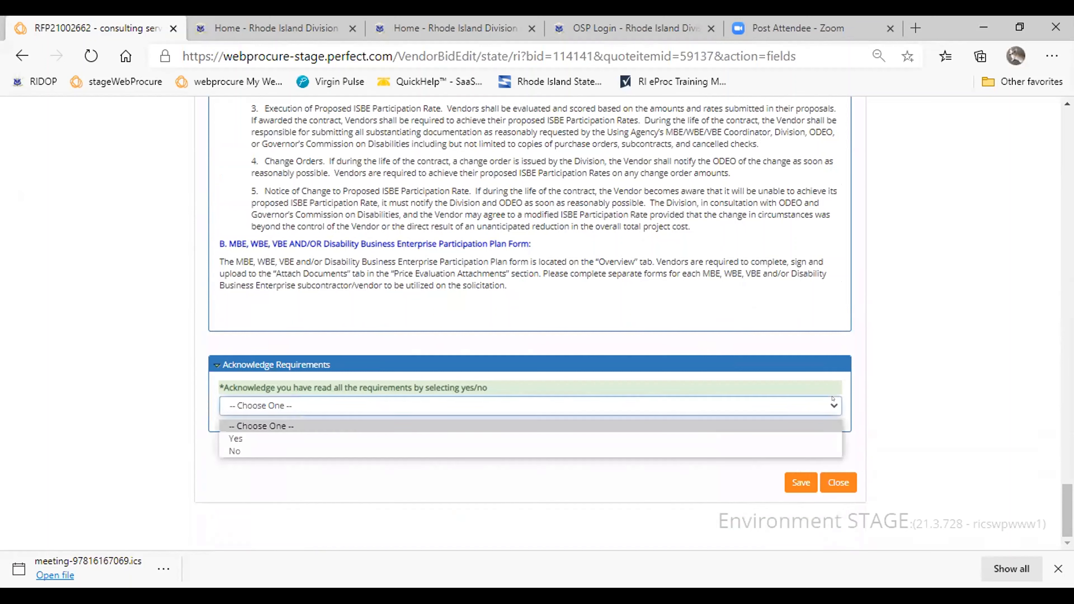
{"action": "left_click", "coordinate": [631, 438]}
{"action": "left_click", "coordinate": [800, 482]}
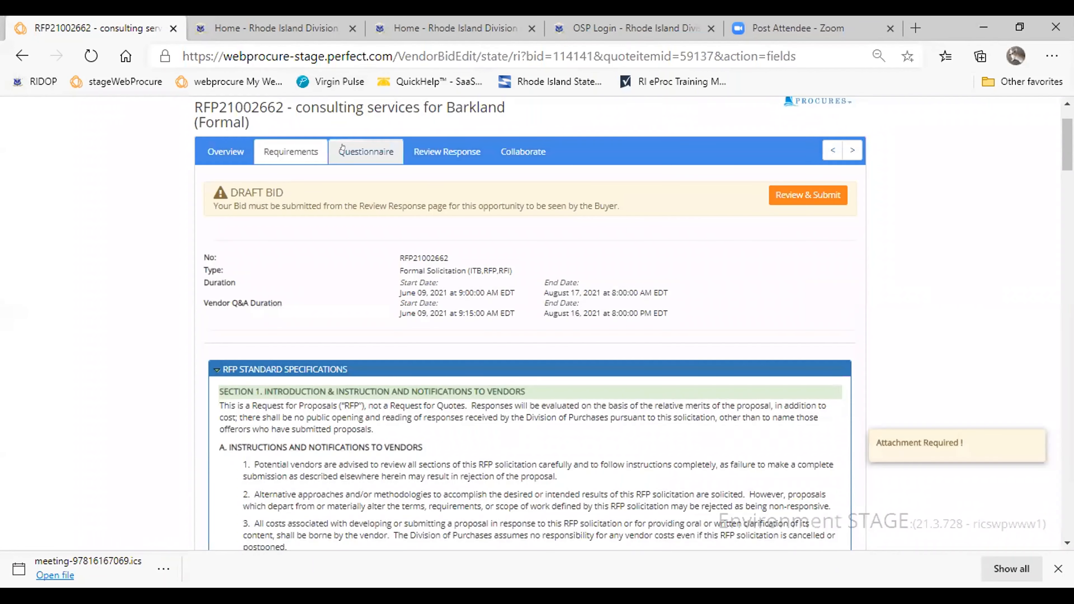
- In the Vendor Certification Form questionnaire, answer Disclosures 1 to 4 with Yes and enter NA for Disclosures 5
{"action": "left_click", "coordinate": [366, 151]}
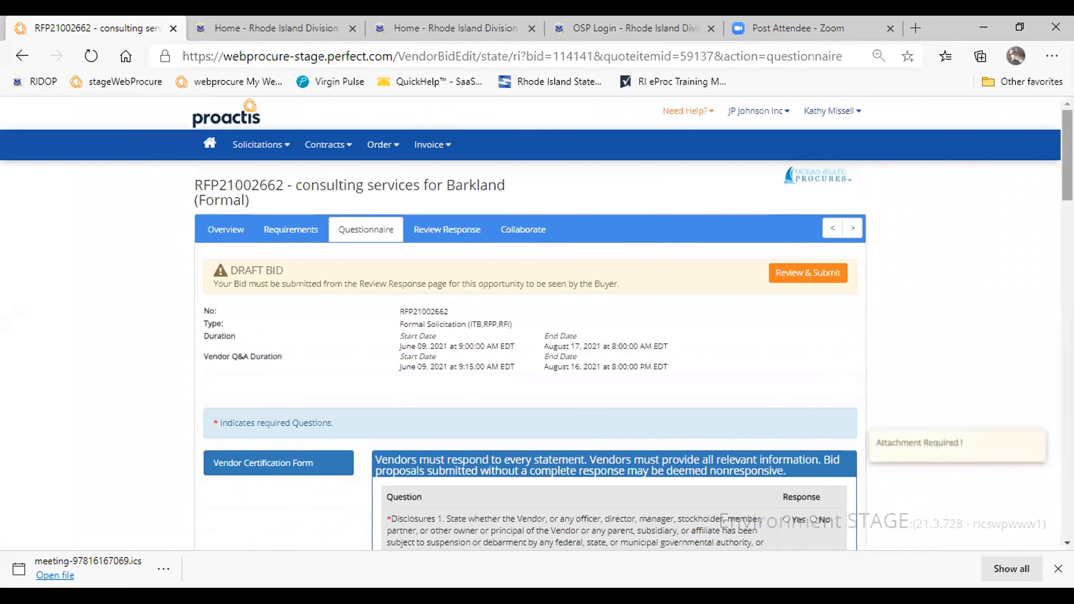
{"action": "scroll", "coordinate": [1015, 215], "scroll_direction": "down", "scroll_amount": 6}
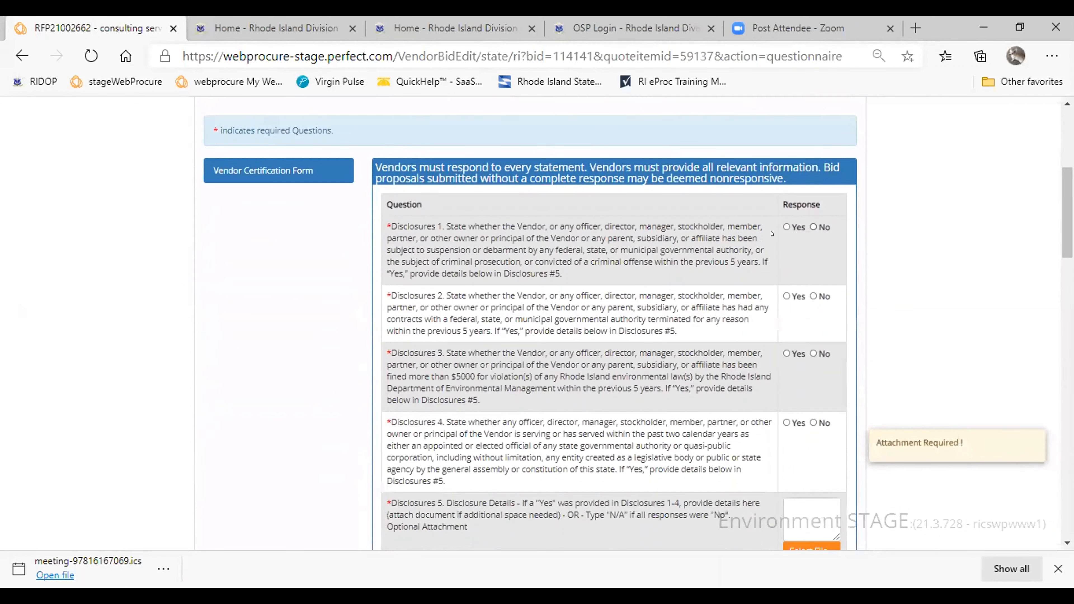
{"action": "left_click", "coordinate": [786, 226]}
{"action": "left_click", "coordinate": [786, 297]}
{"action": "left_click", "coordinate": [786, 353]}
{"action": "left_click", "coordinate": [786, 422]}
{"action": "left_click", "coordinate": [796, 508]}
{"action": "type", "text": "NA"}
- Answer Ownership Disclosure 1 with Yes and attach the OSP PowerPoint Template file from the OSP folder
{"action": "scroll", "coordinate": [947, 288], "scroll_direction": "down", "scroll_amount": 8}
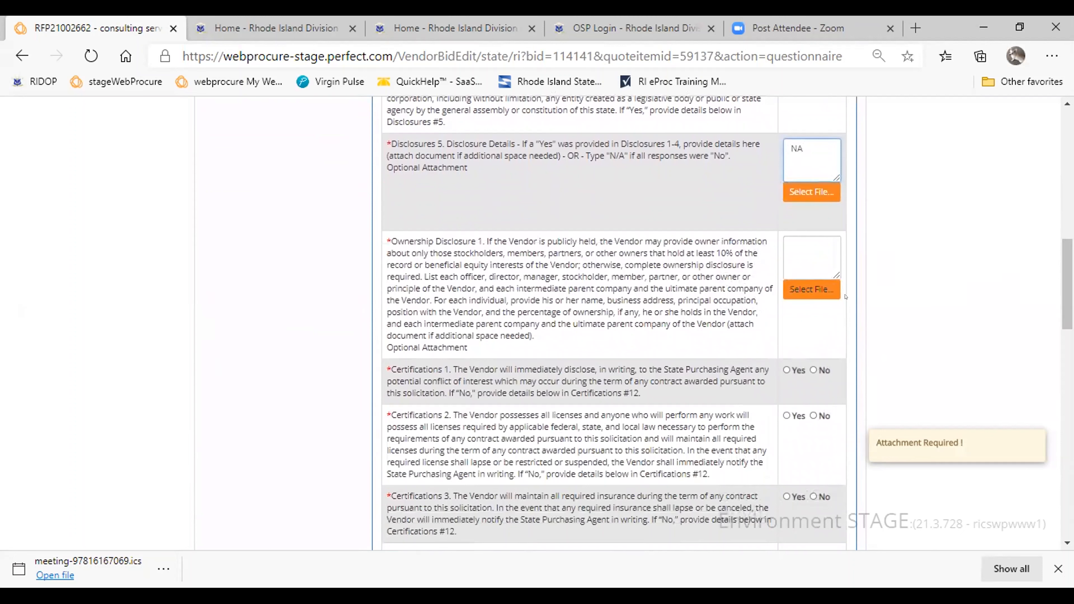
{"action": "left_click", "coordinate": [785, 244]}
{"action": "type", "text": "Yes"}
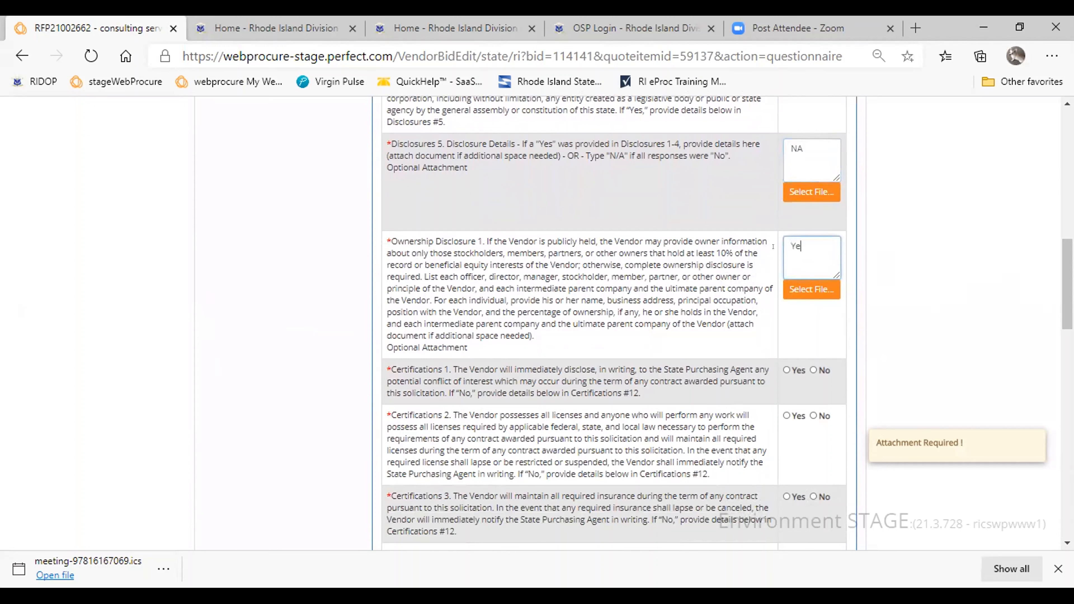
{"action": "left_click", "coordinate": [793, 291]}
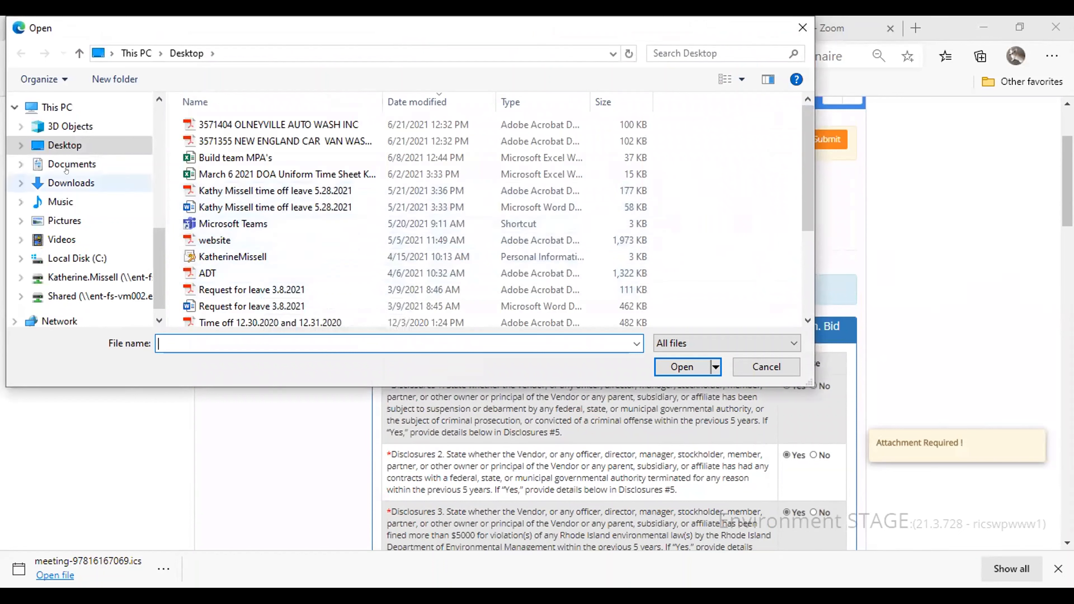
{"action": "left_click_drag", "start_coordinate": [155, 243], "coordinate": [154, 166]}
{"action": "left_click", "coordinate": [53, 175]}
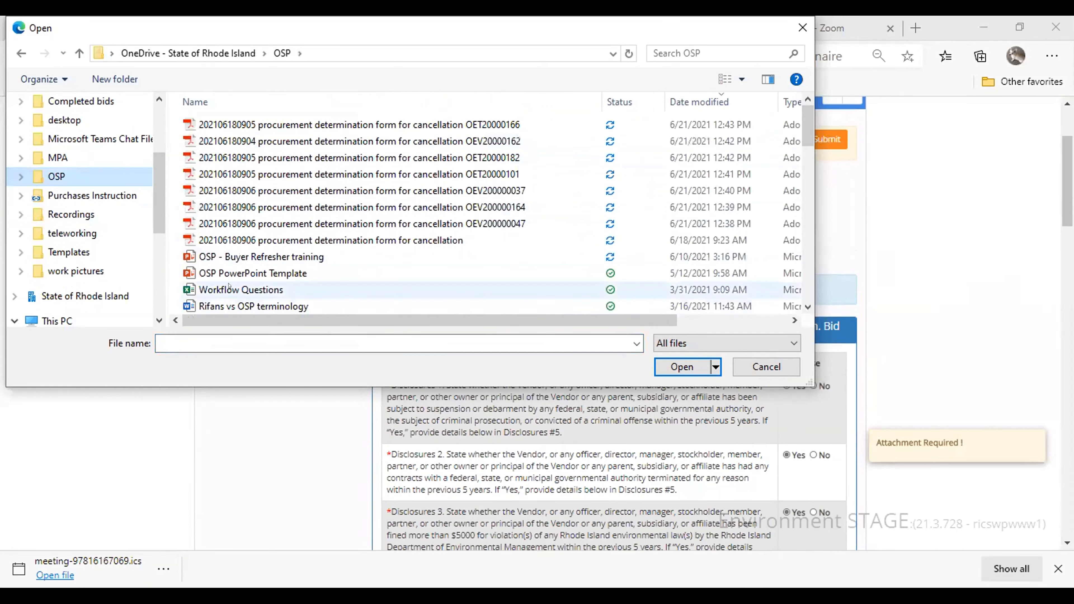
{"action": "left_click", "coordinate": [262, 274]}
{"action": "left_click", "coordinate": [692, 368]}
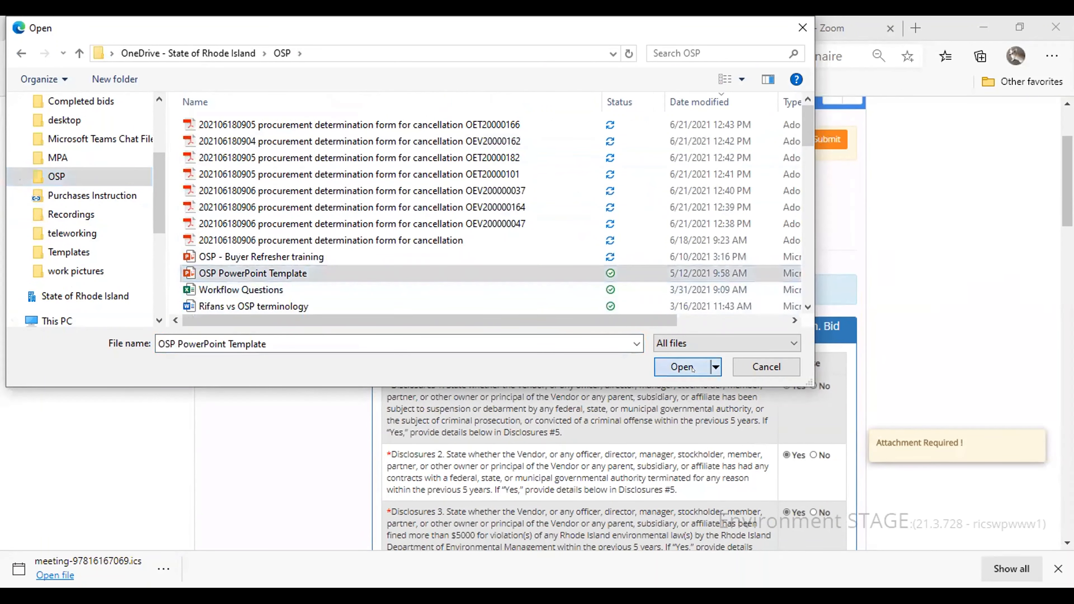
{"action": "scroll", "coordinate": [592, 381], "scroll_direction": "down", "scroll_amount": 4}
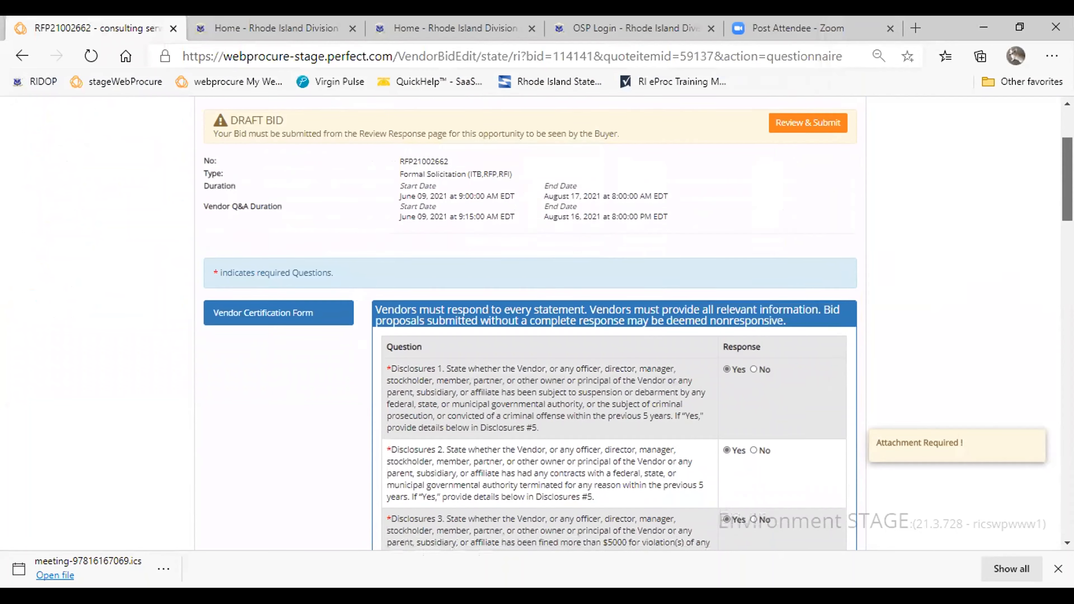
- Answer Certifications 1 to 6 of the Vendor Certification Form with Yes
{"action": "scroll", "coordinate": [721, 321], "scroll_direction": "down", "scroll_amount": 8}
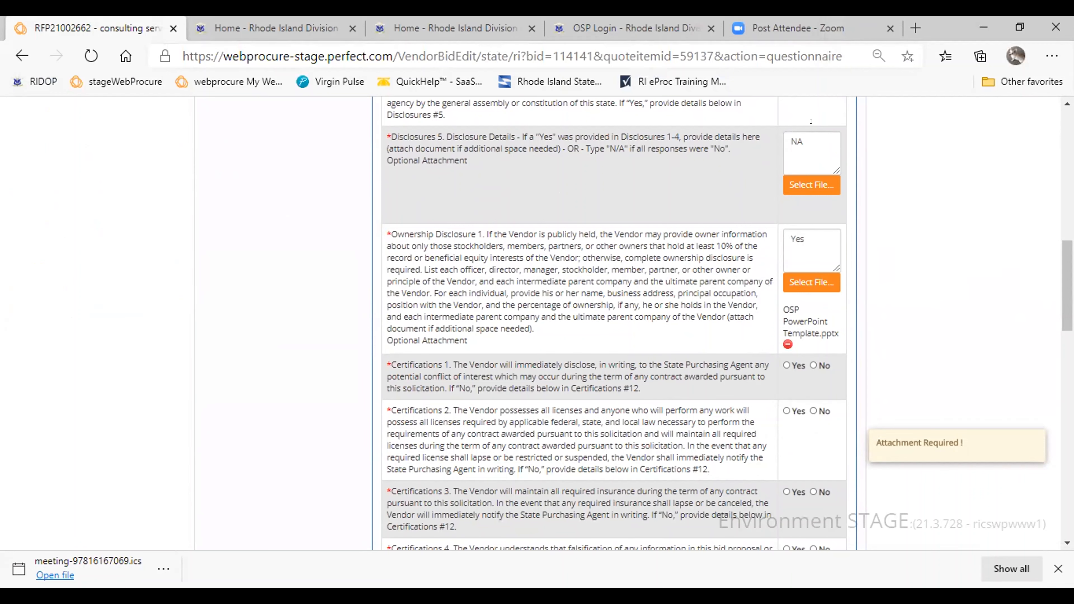
{"action": "scroll", "coordinate": [831, 157], "scroll_direction": "down", "scroll_amount": 5}
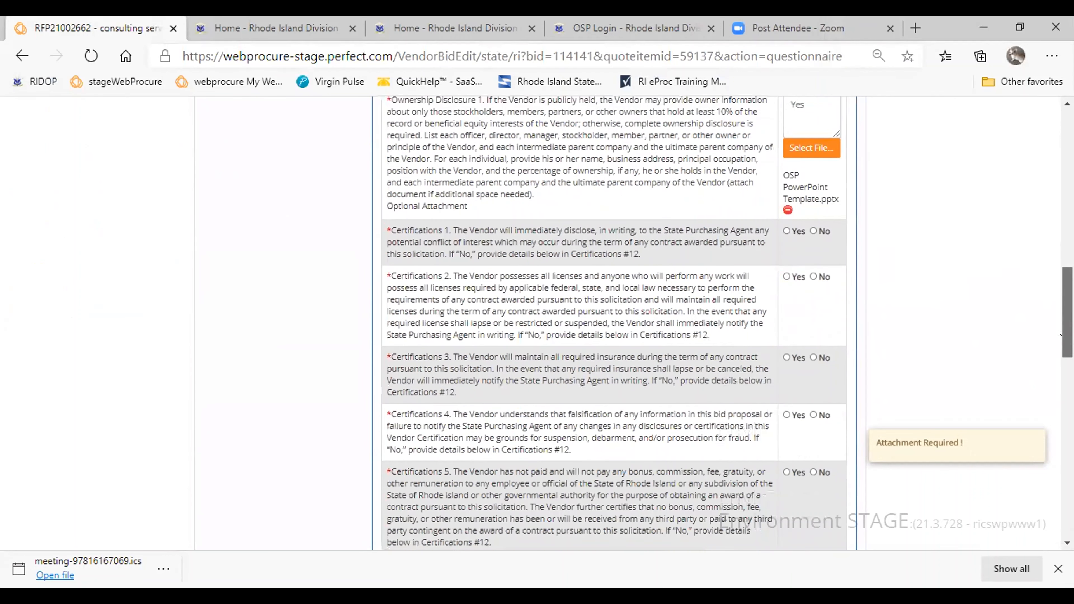
{"action": "left_click", "coordinate": [785, 135]}
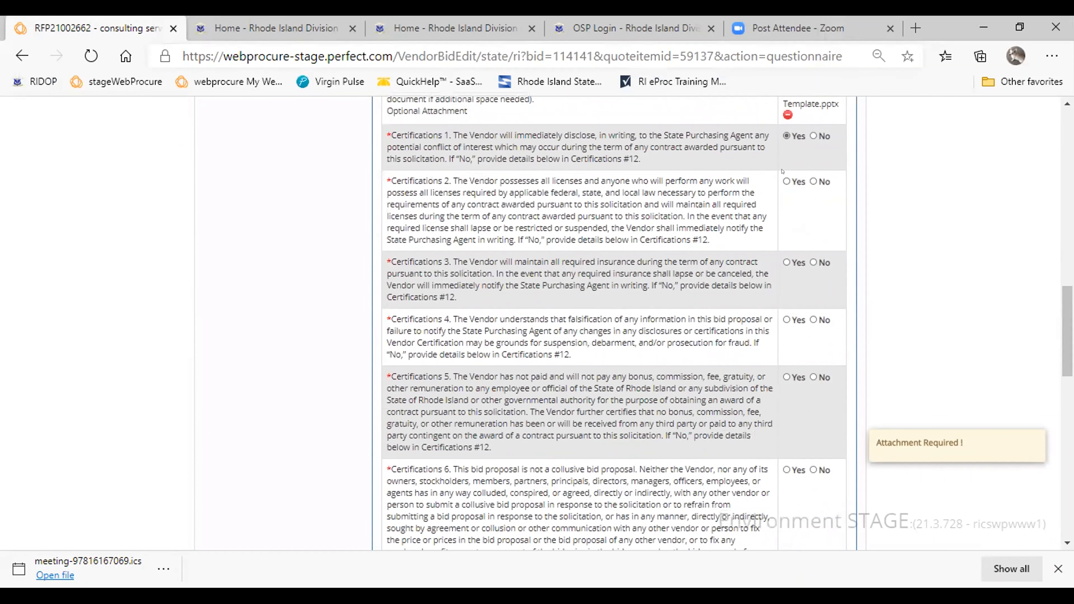
{"action": "left_click", "coordinate": [785, 262]}
{"action": "left_click", "coordinate": [785, 320]}
{"action": "left_click", "coordinate": [786, 377]}
{"action": "left_click", "coordinate": [786, 469]}
- Answer Certifications 7 to 11 with Yes and enter NA as the details for Certifications 12
{"action": "left_click_drag", "start_coordinate": [1066, 328], "coordinate": [1058, 381]}
{"action": "left_click", "coordinate": [785, 380]}
{"action": "left_click", "coordinate": [786, 426]}
{"action": "left_click", "coordinate": [786, 471]}
{"action": "scroll", "coordinate": [769, 320], "scroll_direction": "down", "scroll_amount": 5}
{"action": "left_click", "coordinate": [784, 295]}
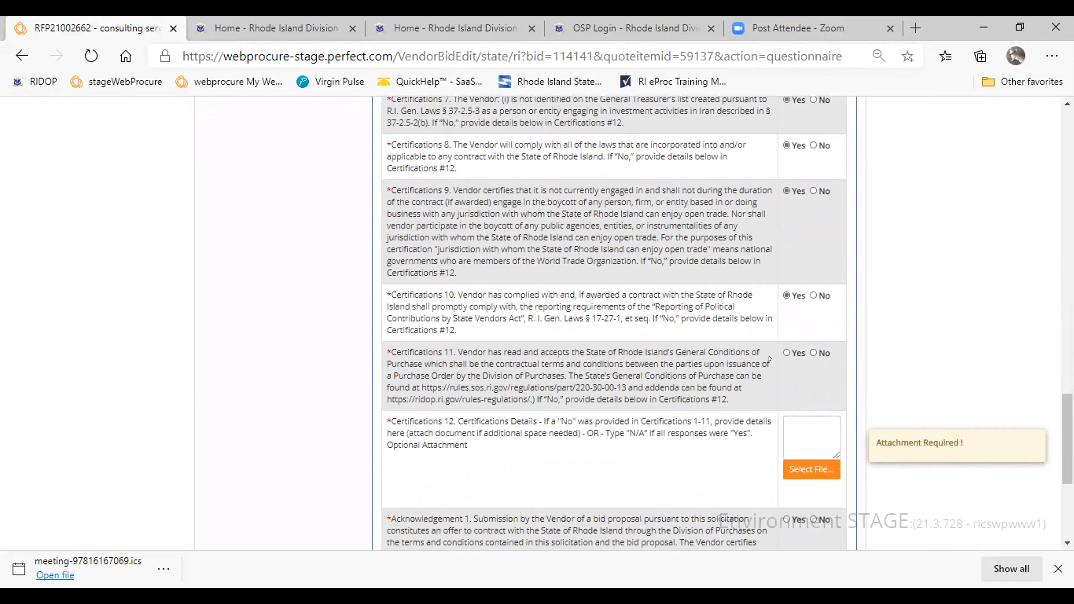
{"action": "left_click", "coordinate": [785, 352]}
{"action": "left_click", "coordinate": [794, 423]}
{"action": "type", "text": "NA"}
- Answer Acknowledgement 1 with Yes, enter the placeholder text ksdlkfsn for Acknowledgement 2, and save the questionnaire
{"action": "scroll", "coordinate": [786, 380], "scroll_direction": "down", "scroll_amount": 5}
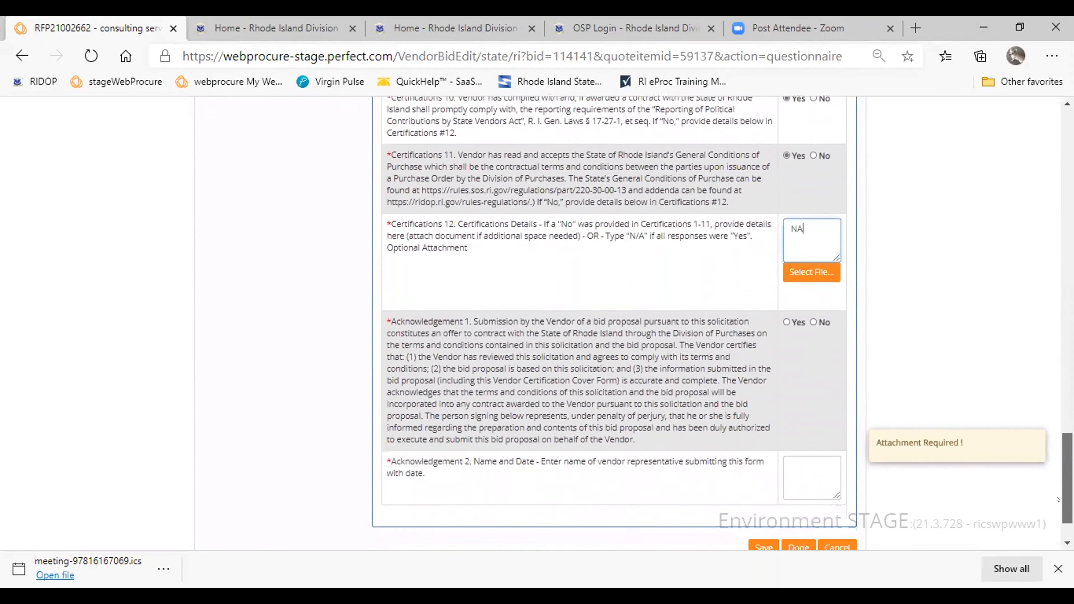
{"action": "left_click", "coordinate": [786, 305]}
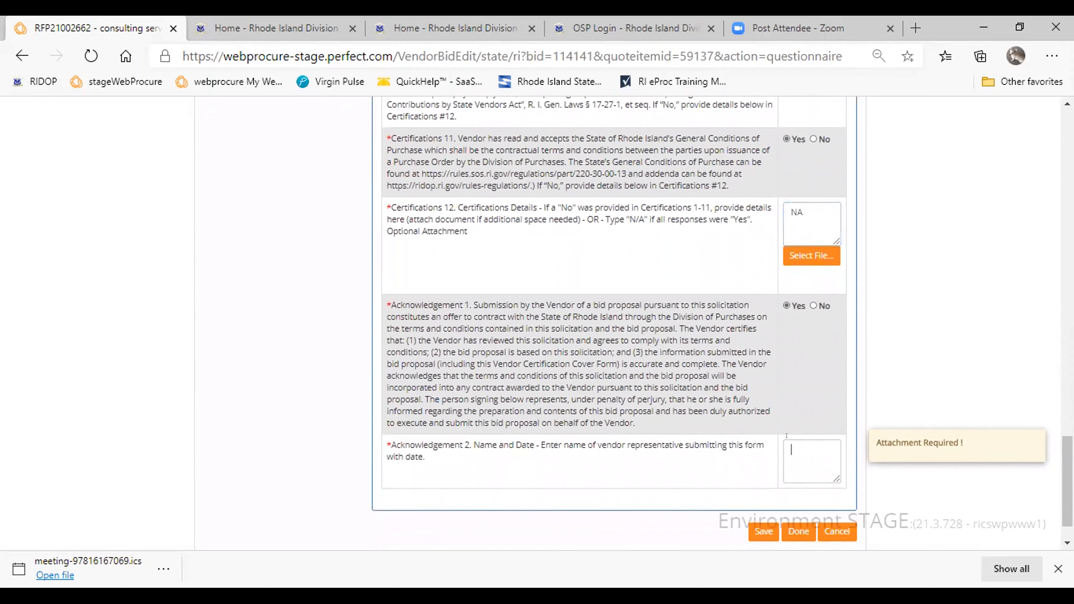
{"action": "type", "text": "ksdlkfsn"}
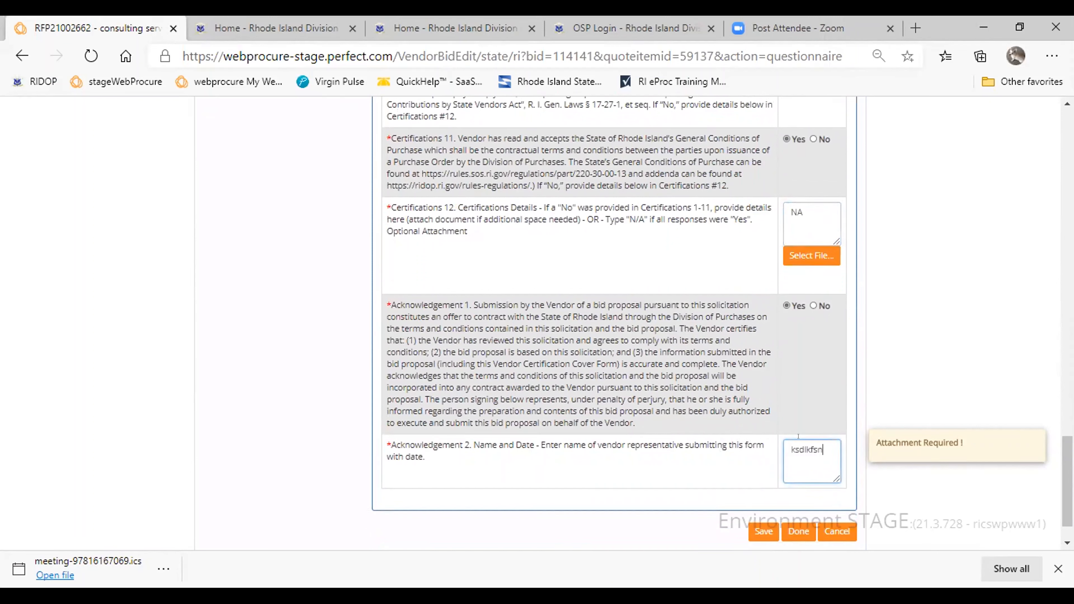
{"action": "left_click", "coordinate": [763, 531]}
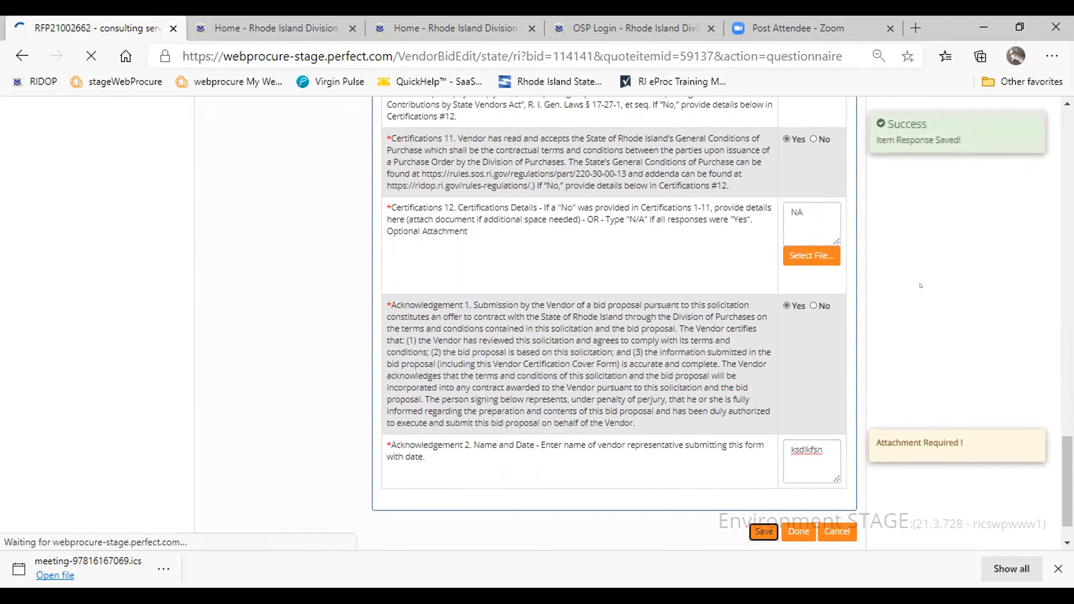
- Attach RFP Training Into Slides.pdf for technical evaluation and Copy of MPA 777 Bid Sheet.xlsx for price evaluation
{"action": "scroll", "coordinate": [957, 308], "scroll_direction": "up", "scroll_amount": 20}
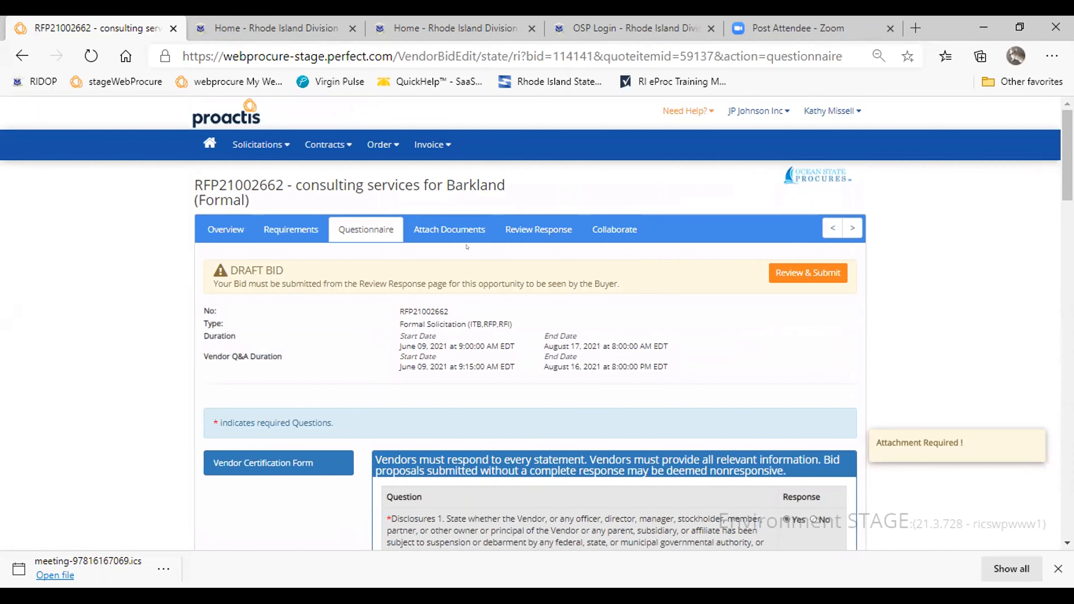
{"action": "left_click", "coordinate": [456, 232]}
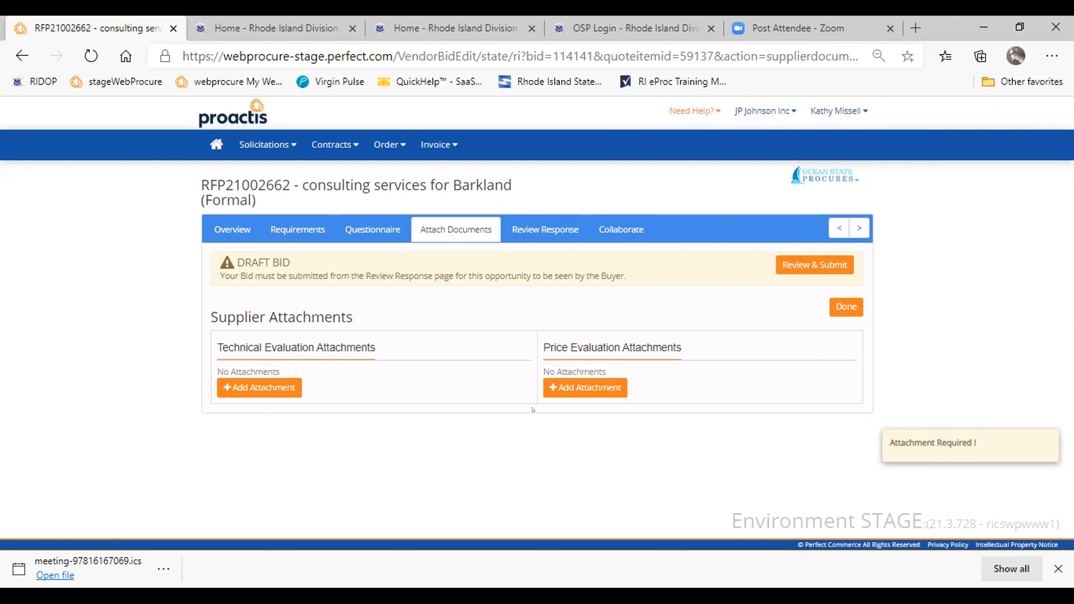
{"action": "left_click", "coordinate": [253, 386]}
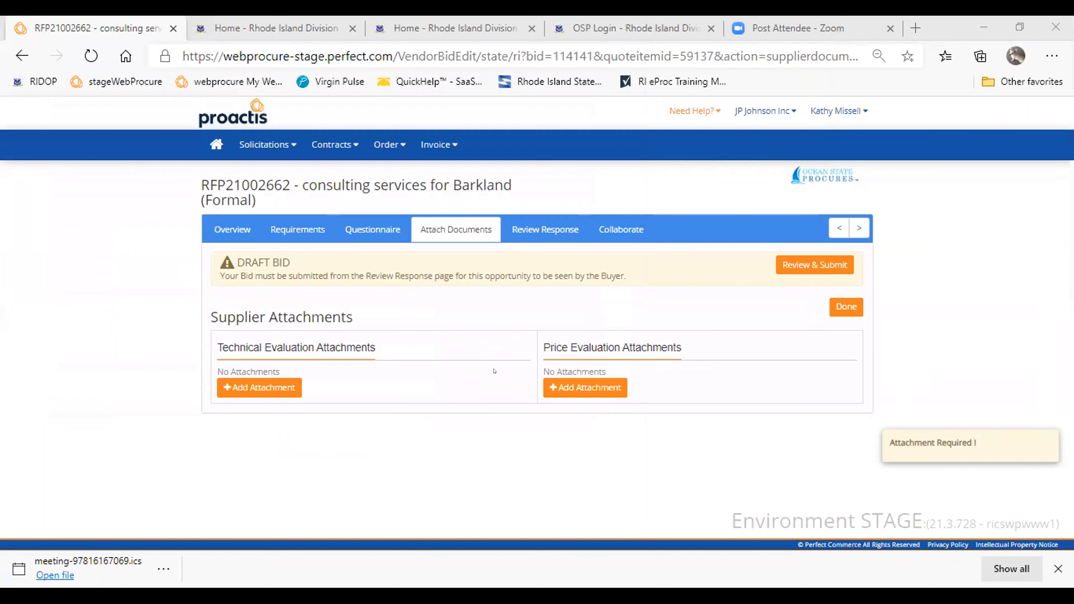
{"action": "left_click", "coordinate": [594, 387]}
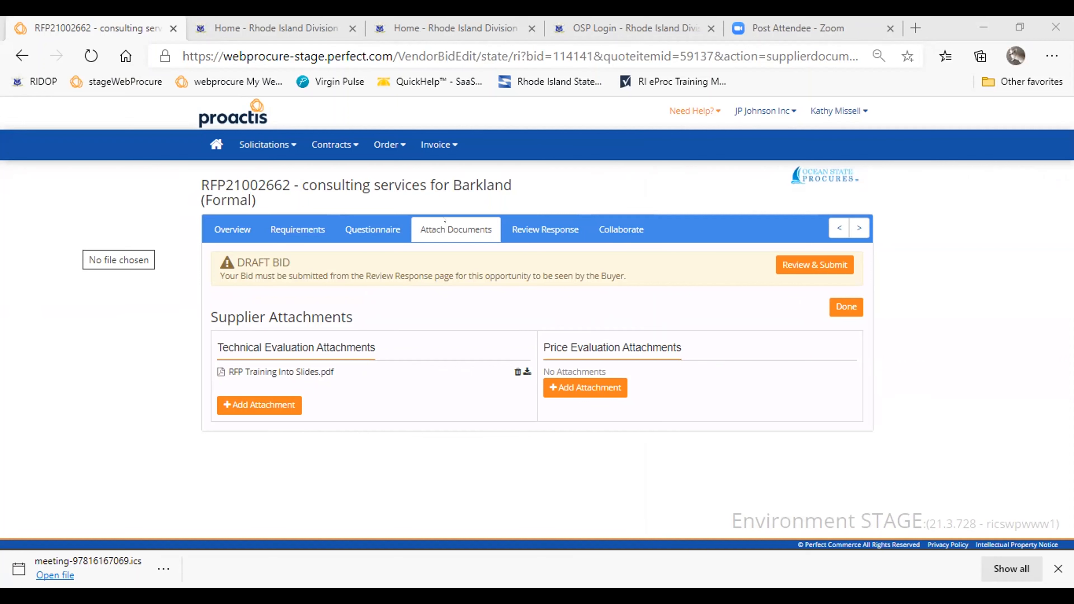
{"action": "left_click", "coordinate": [67, 235]}
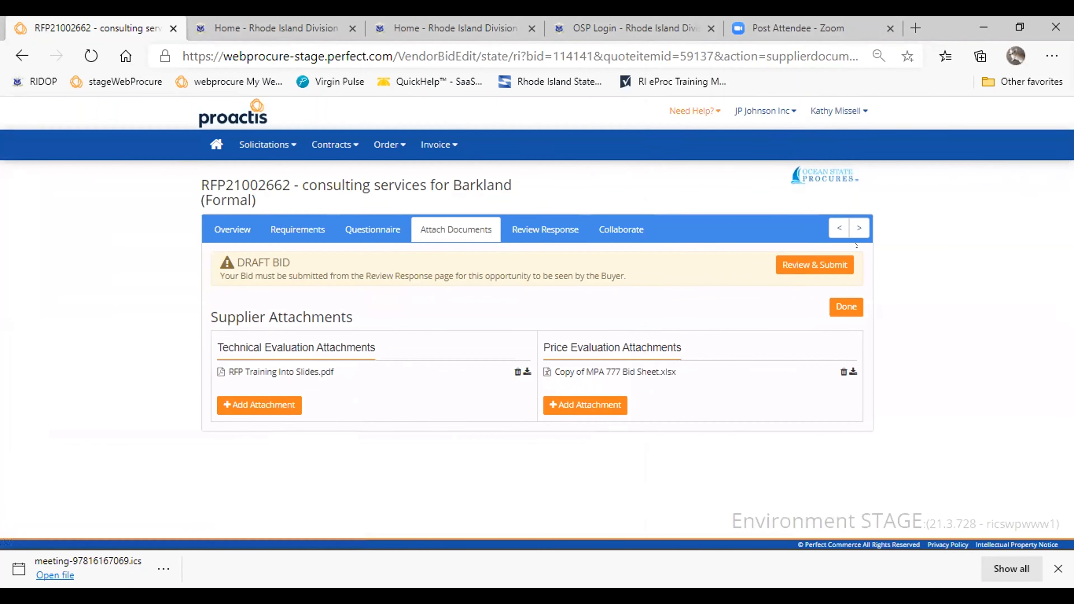
- Review the complete draft response, including its required, addendum and supplier documents, and submit it
{"action": "left_click", "coordinate": [815, 265]}
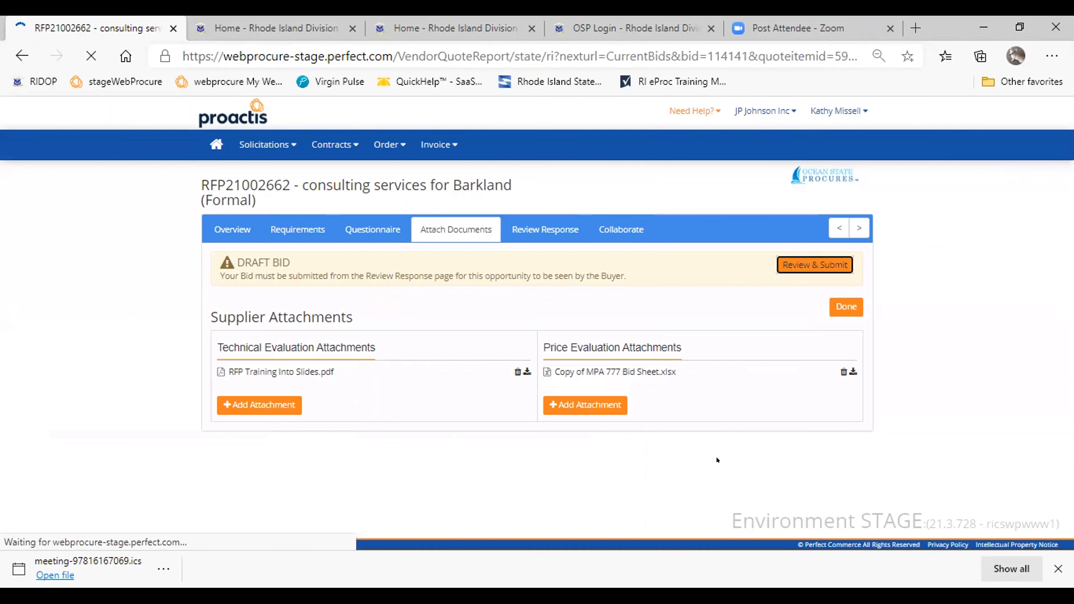
{"action": "scroll", "coordinate": [717, 457], "scroll_direction": "down", "scroll_amount": 2}
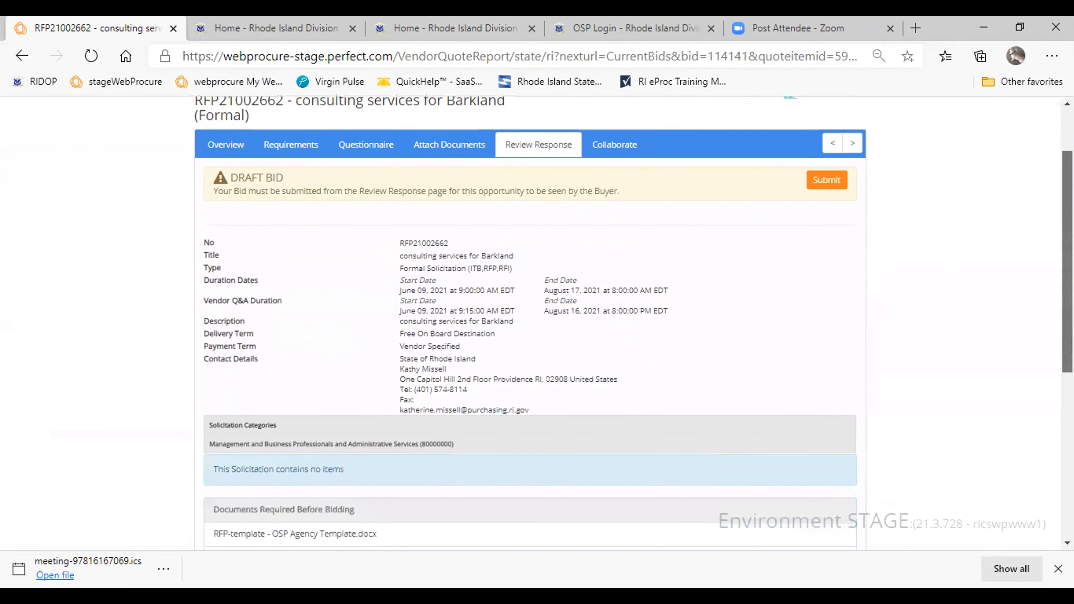
{"action": "scroll", "coordinate": [632, 323], "scroll_direction": "down", "scroll_amount": 8}
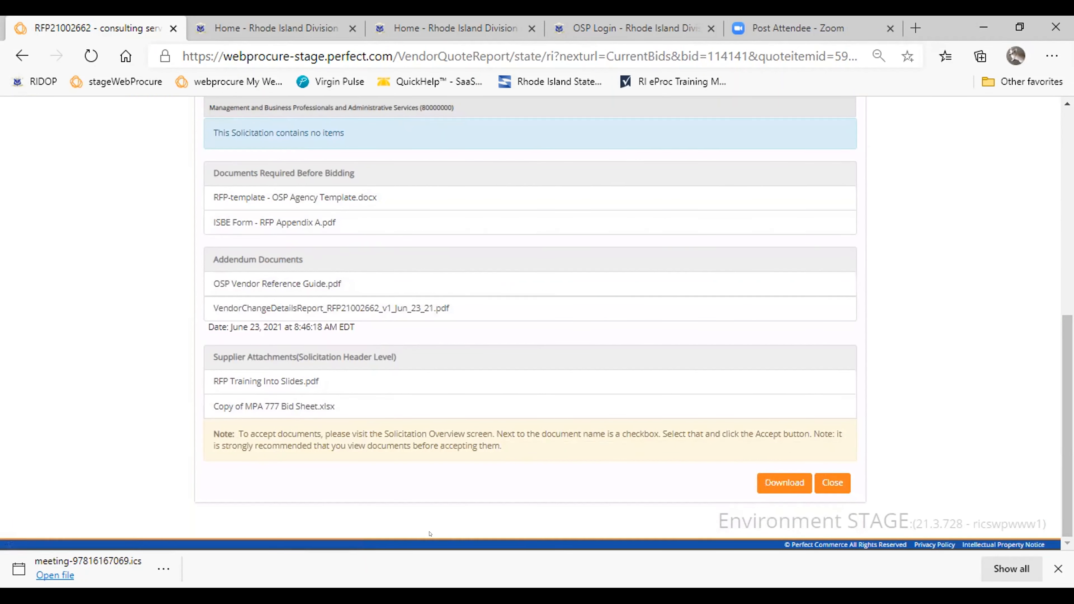
{"action": "scroll", "coordinate": [1060, 523], "scroll_direction": "up", "scroll_amount": 10}
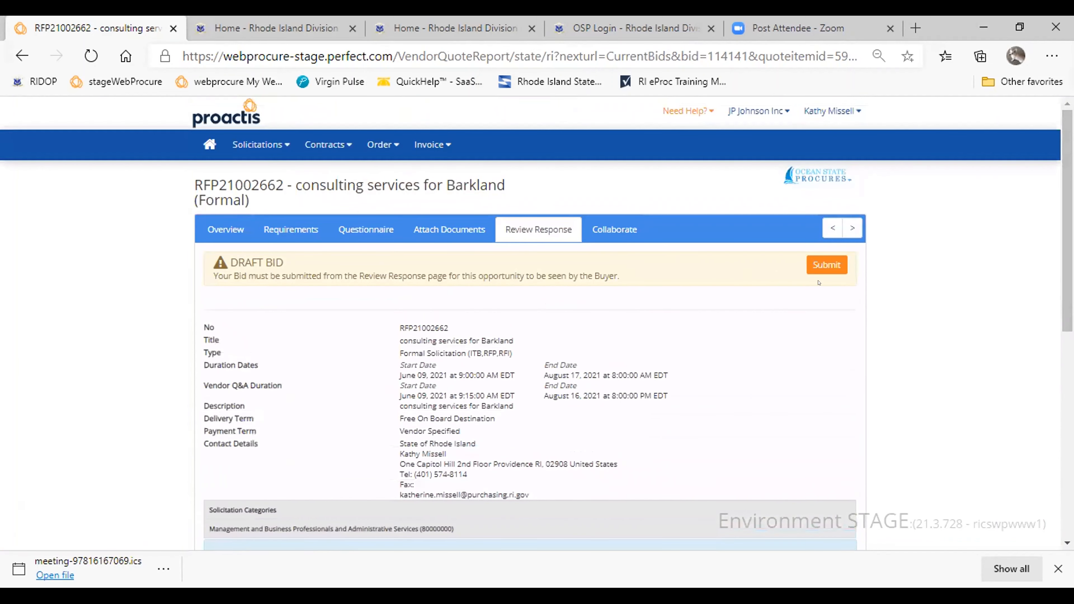
{"action": "left_click", "coordinate": [826, 266]}
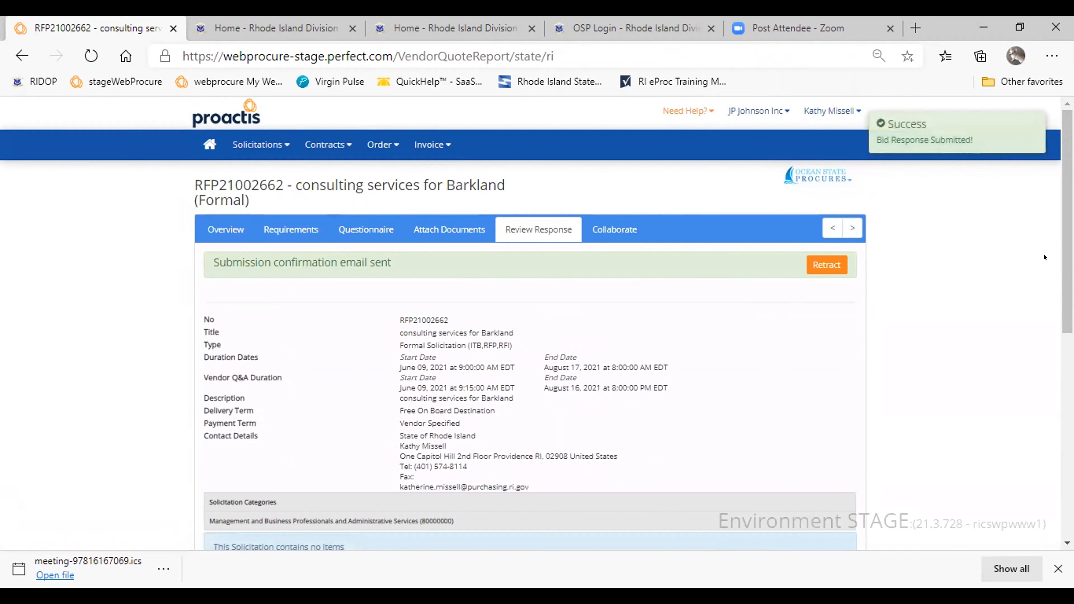
- Read through the details and documents of the submitted response, and close it
{"action": "scroll", "coordinate": [1065, 221], "scroll_direction": "down", "scroll_amount": 1}
{"action": "left_click_drag", "start_coordinate": [1066, 232], "coordinate": [1066, 232]}
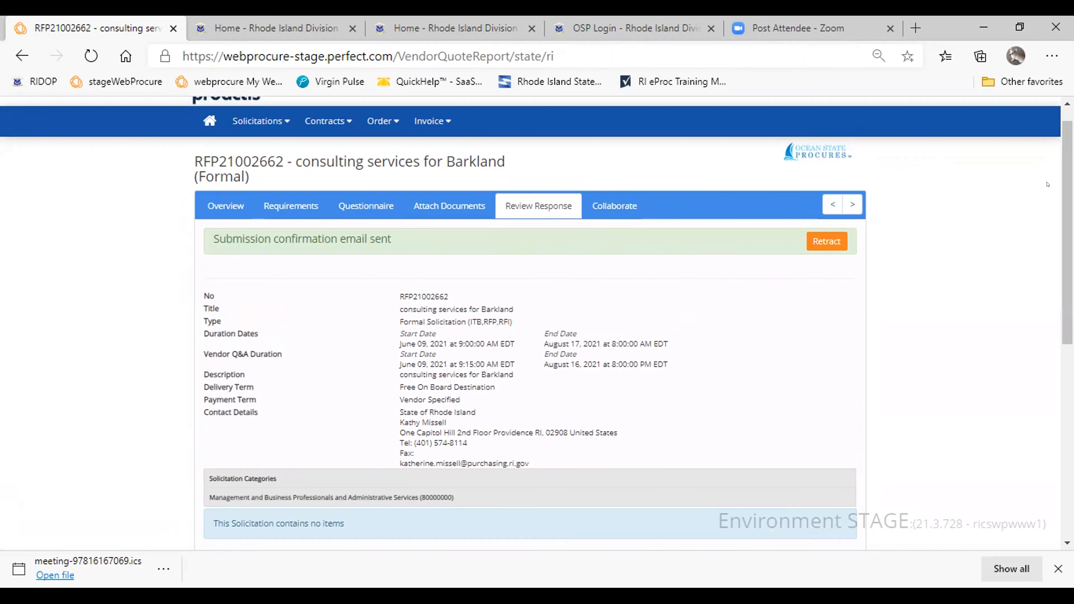
{"action": "scroll", "coordinate": [1047, 185], "scroll_direction": "down", "scroll_amount": 8}
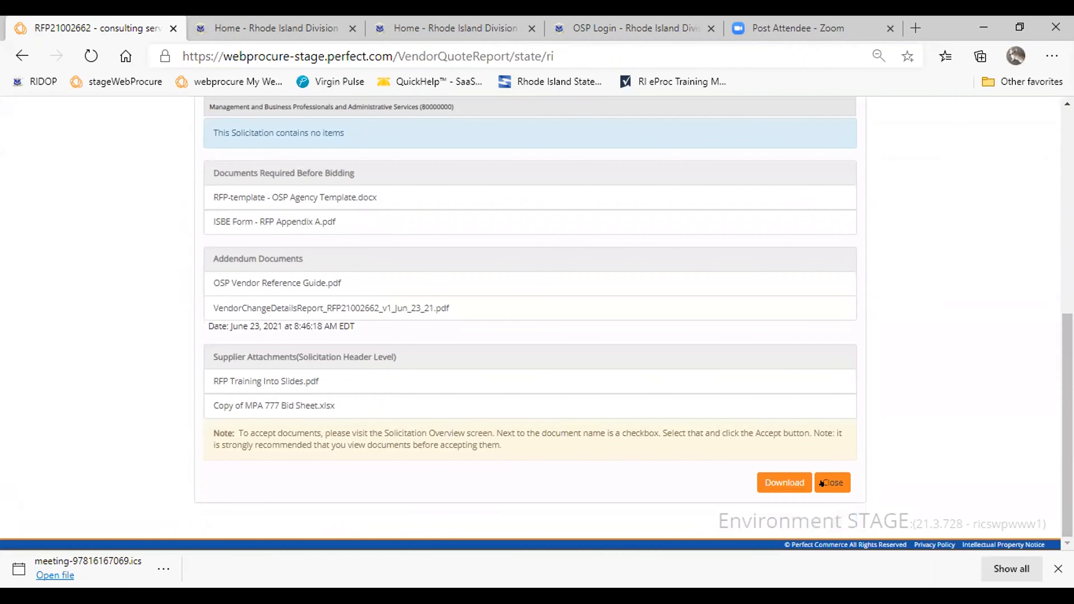
{"action": "left_click", "coordinate": [821, 483]}
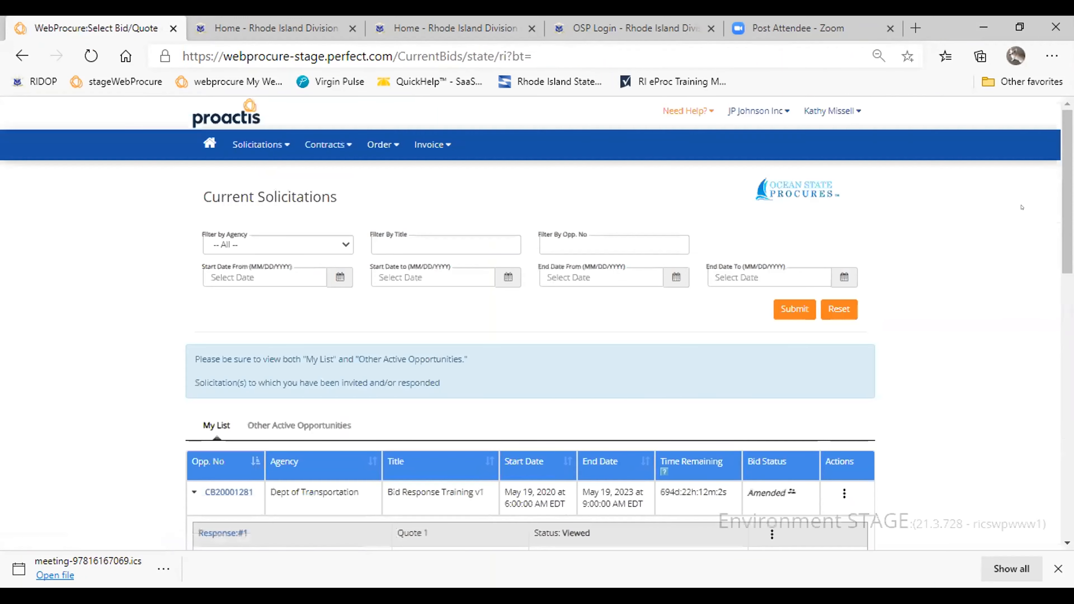
- Look through My List of current solicitations, checking the available actions for Response #1 to CB20001281 and the response statuses
{"action": "scroll", "coordinate": [1060, 269], "scroll_direction": "down", "scroll_amount": 5}
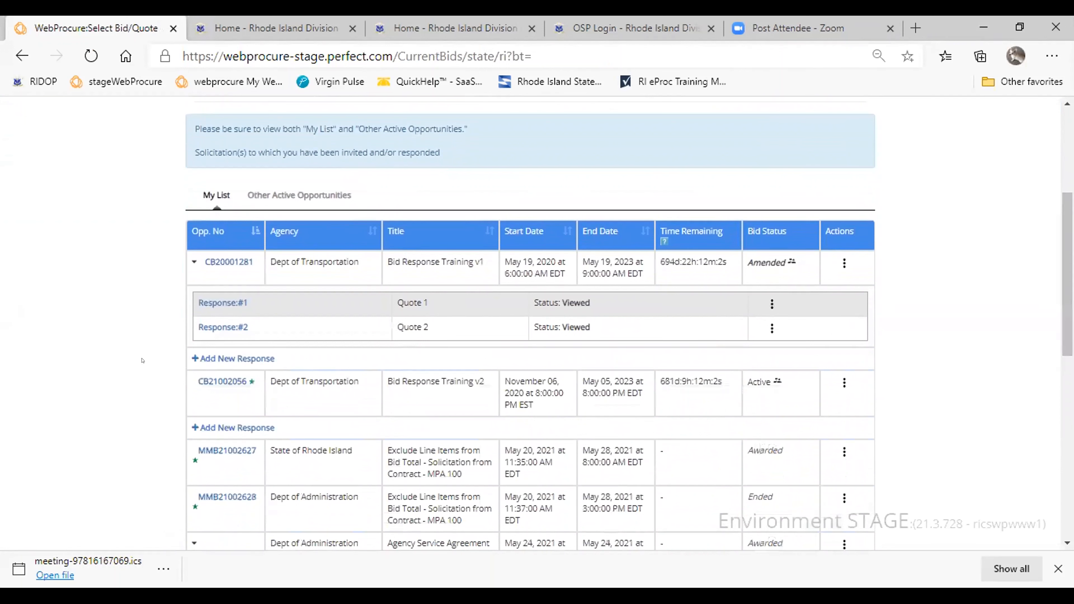
{"action": "left_click", "coordinate": [771, 303]}
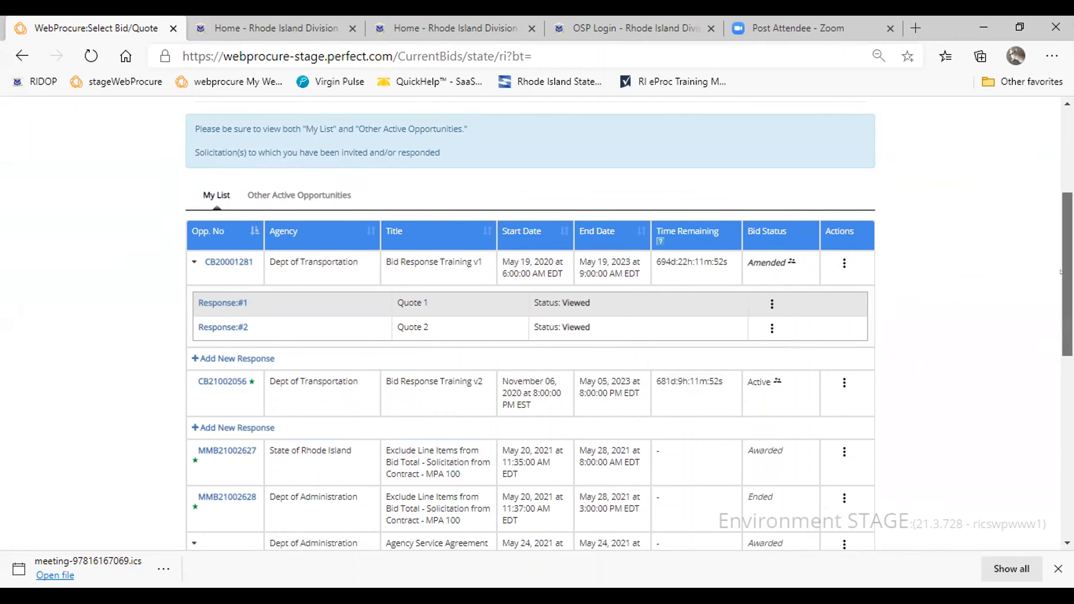
{"action": "scroll", "coordinate": [1060, 282], "scroll_direction": "down", "scroll_amount": 3}
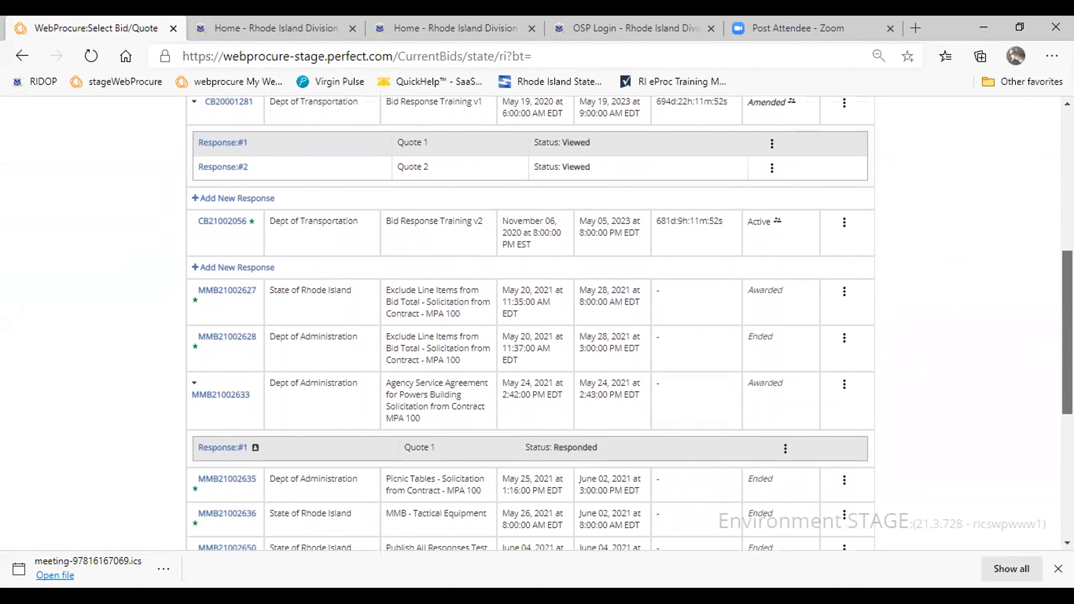
{"action": "scroll", "coordinate": [530, 323], "scroll_direction": "down", "scroll_amount": 1}
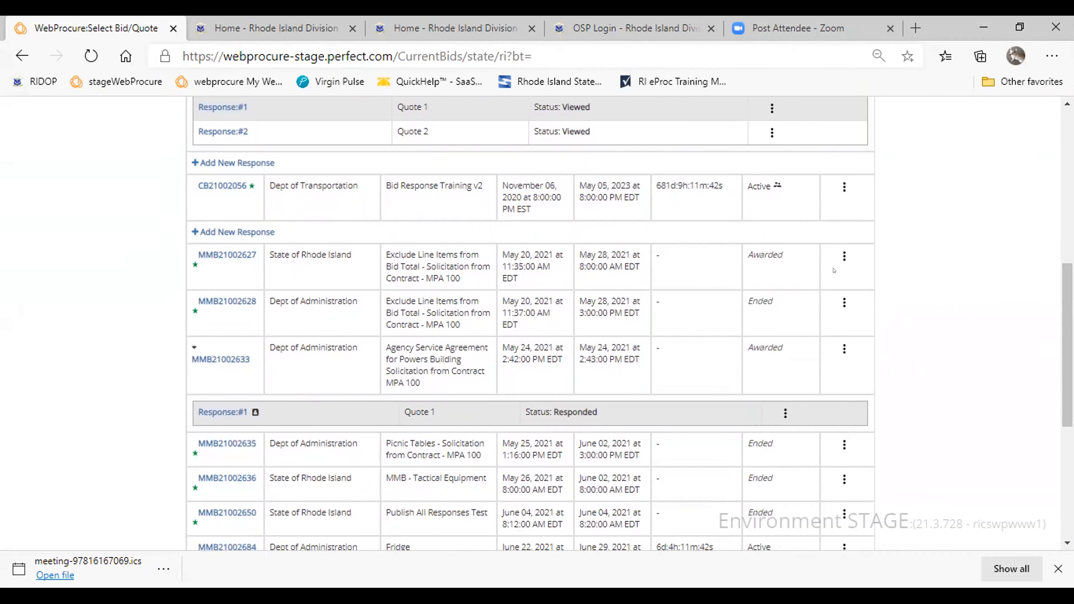
{"action": "scroll", "coordinate": [1060, 310], "scroll_direction": "down", "scroll_amount": 6}
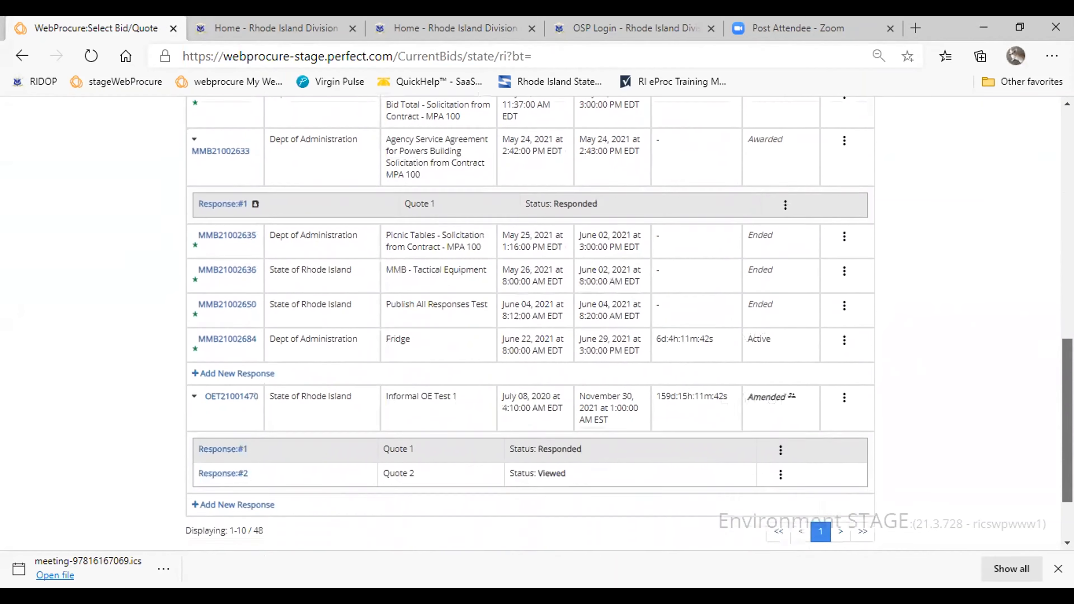
{"action": "scroll", "coordinate": [1048, 222], "scroll_direction": "up", "scroll_amount": 7}
{"action": "scroll", "coordinate": [1048, 222], "scroll_direction": "up", "scroll_amount": 10}
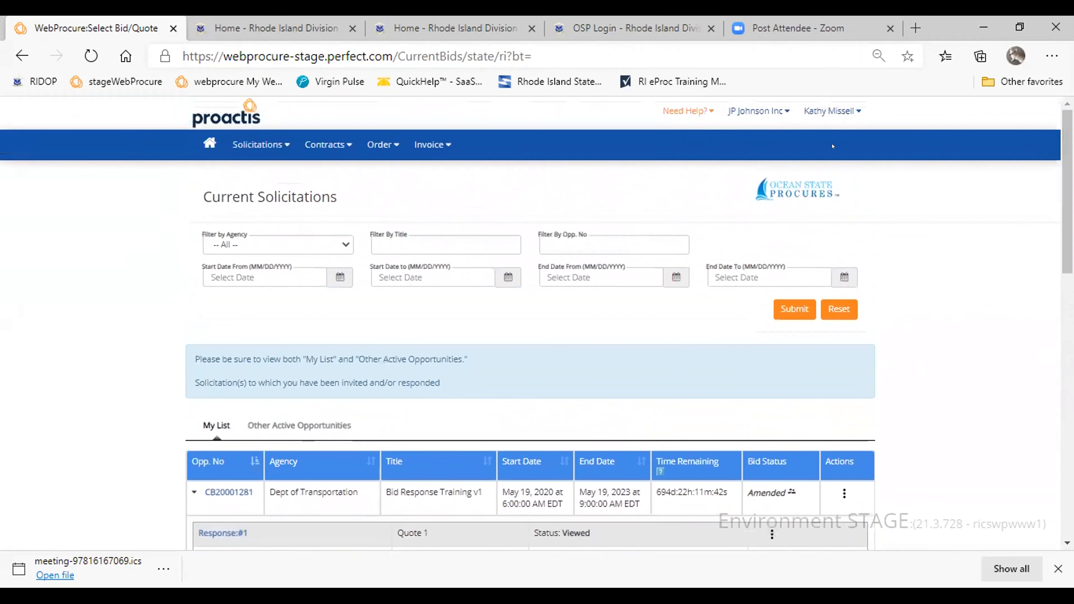
- View the past solicitations, examining both the finalized and awarded opportunities and the ended opportunities
{"action": "left_click", "coordinate": [257, 144]}
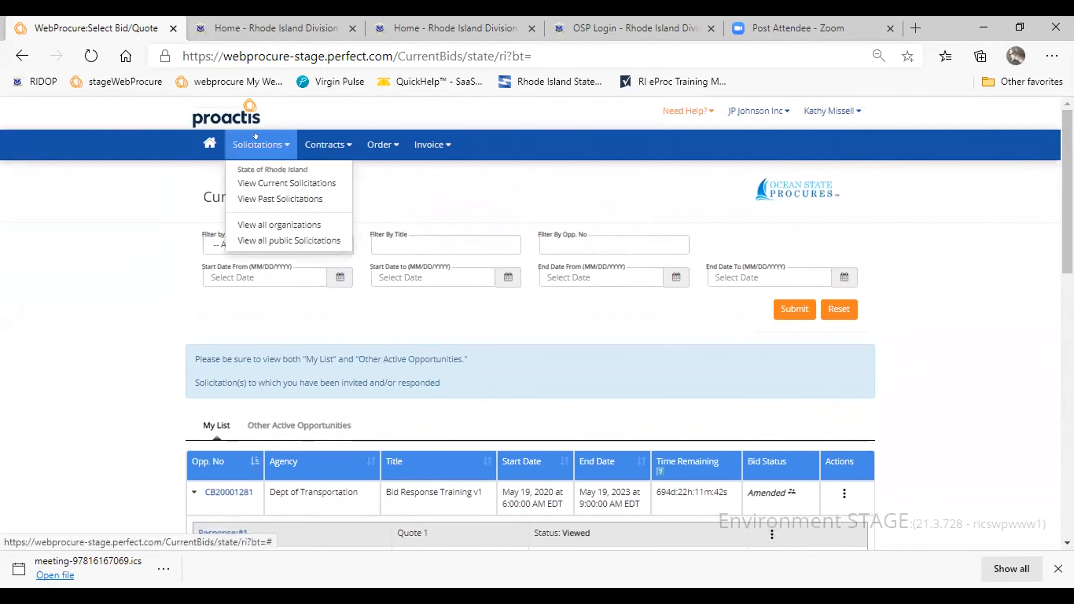
{"action": "left_click", "coordinate": [266, 199]}
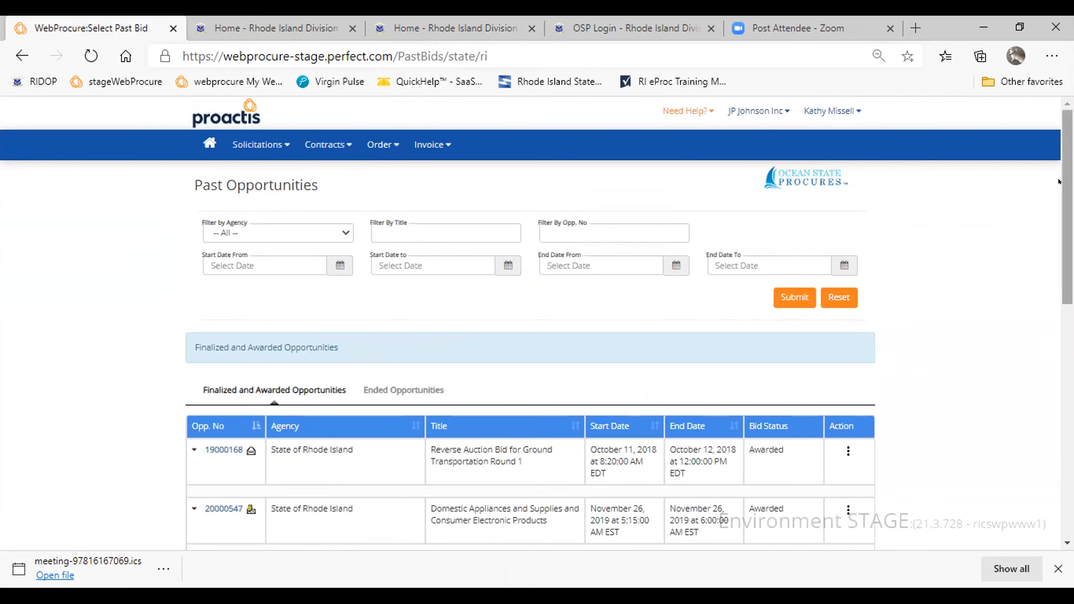
{"action": "scroll", "coordinate": [829, 228], "scroll_direction": "down", "scroll_amount": 5}
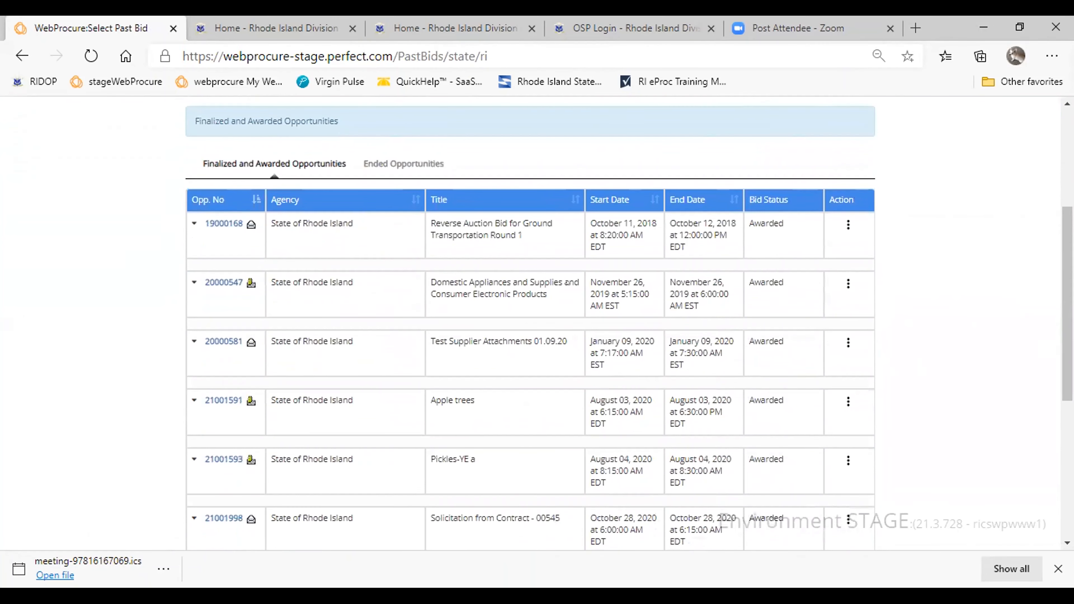
{"action": "left_click", "coordinate": [392, 172]}
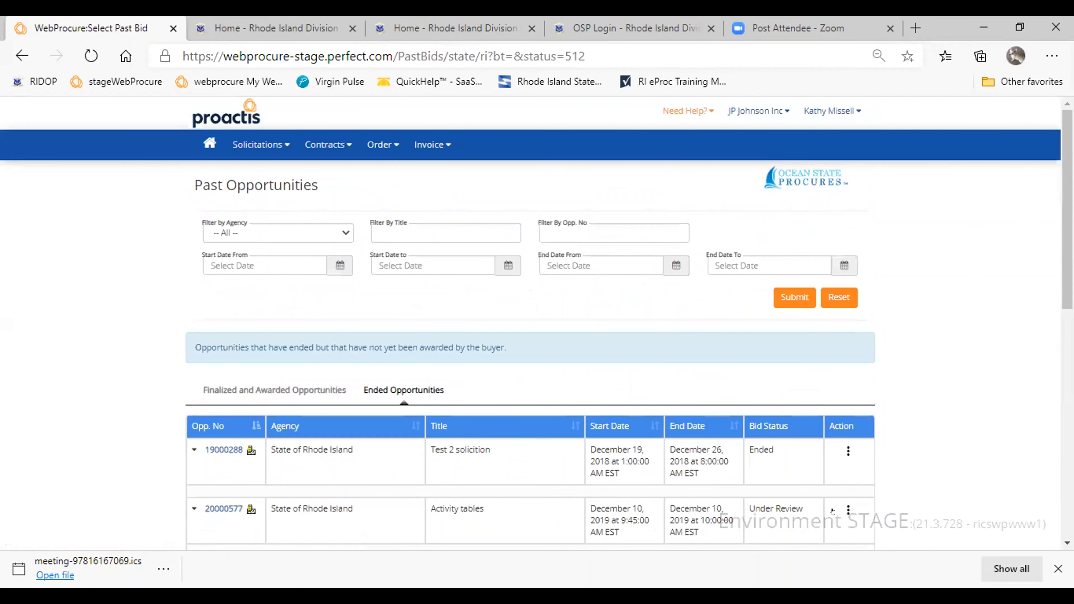
{"action": "scroll", "coordinate": [530, 321], "scroll_direction": "down", "scroll_amount": 7}
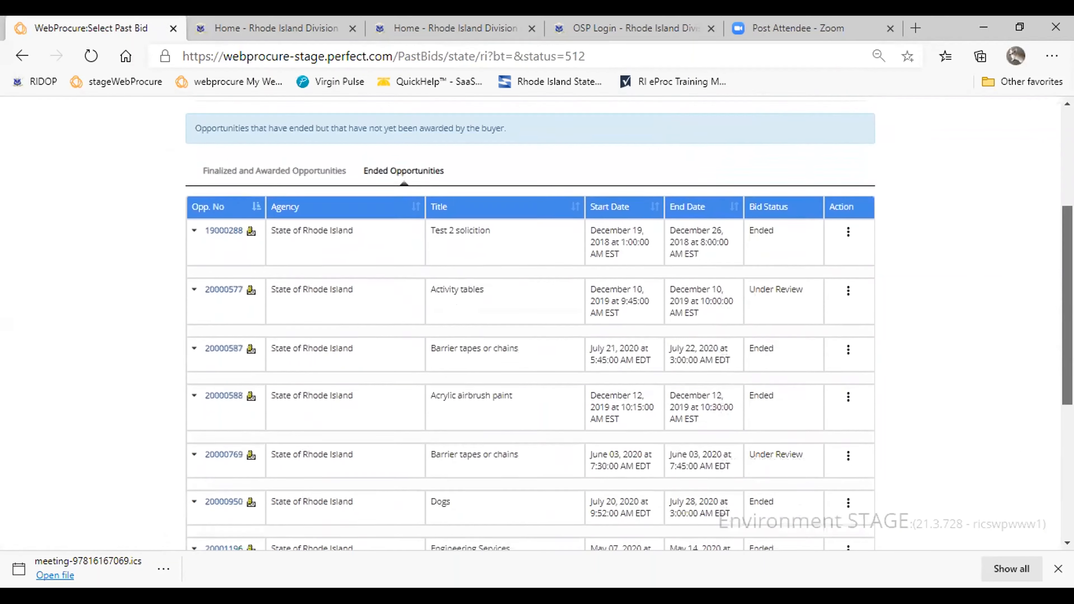
{"action": "left_click_drag", "start_coordinate": [1067, 354], "coordinate": [1067, 367]}
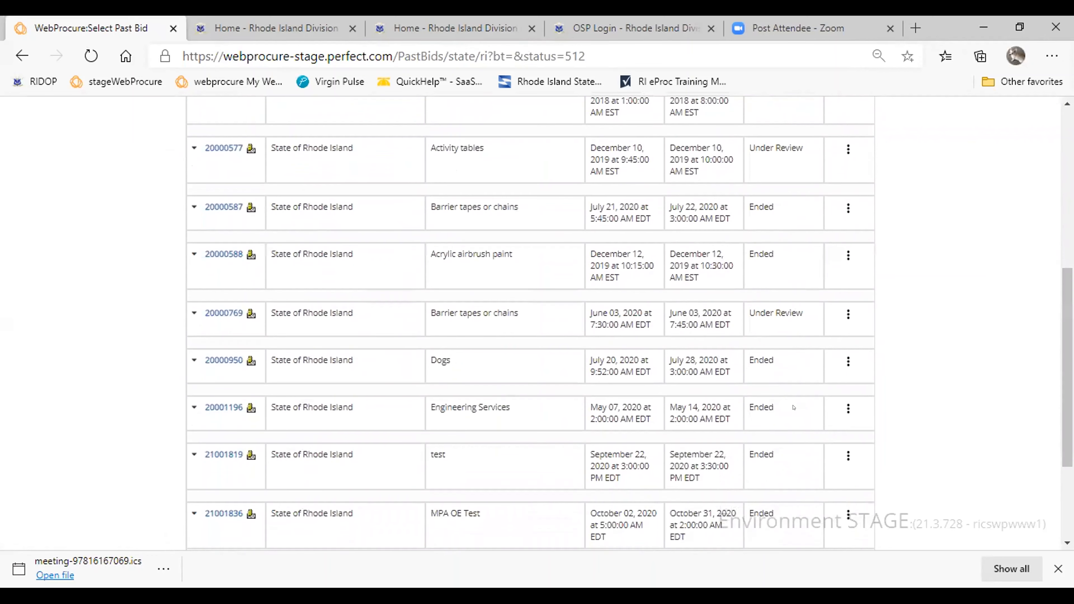
{"action": "left_click_drag", "start_coordinate": [1067, 406], "coordinate": [1067, 248]}
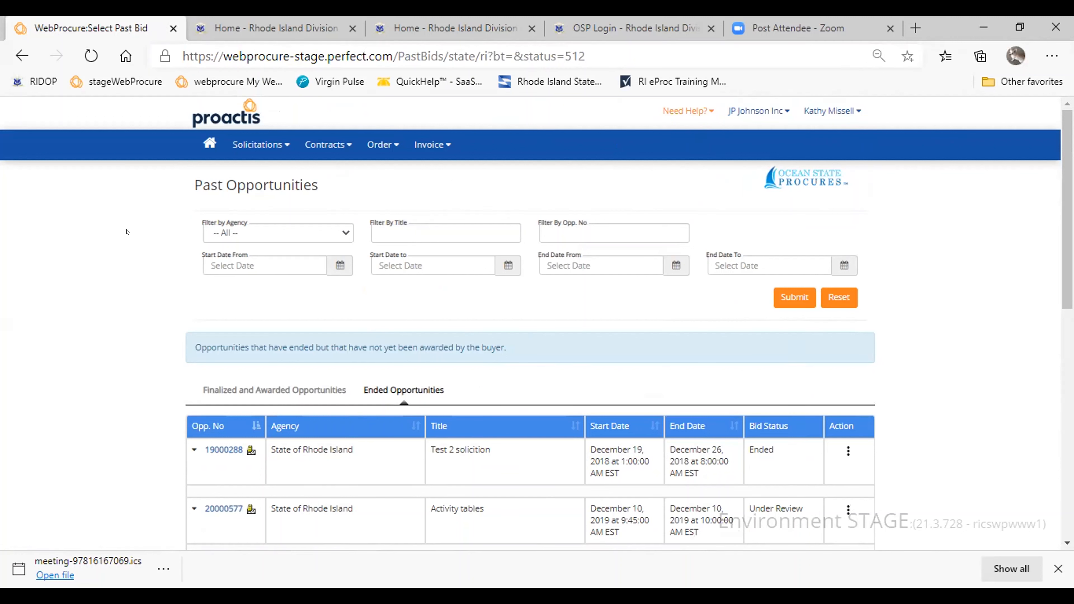
- View the online help welcome page, close it, and check the phone and email support options
{"action": "left_click", "coordinate": [707, 109]}
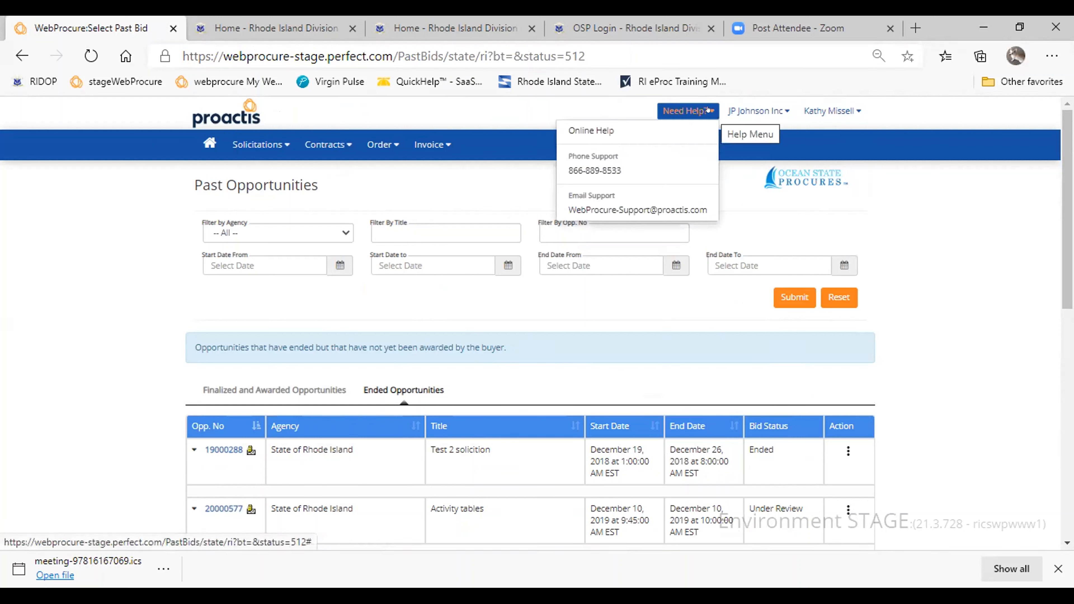
{"action": "left_click", "coordinate": [570, 131]}
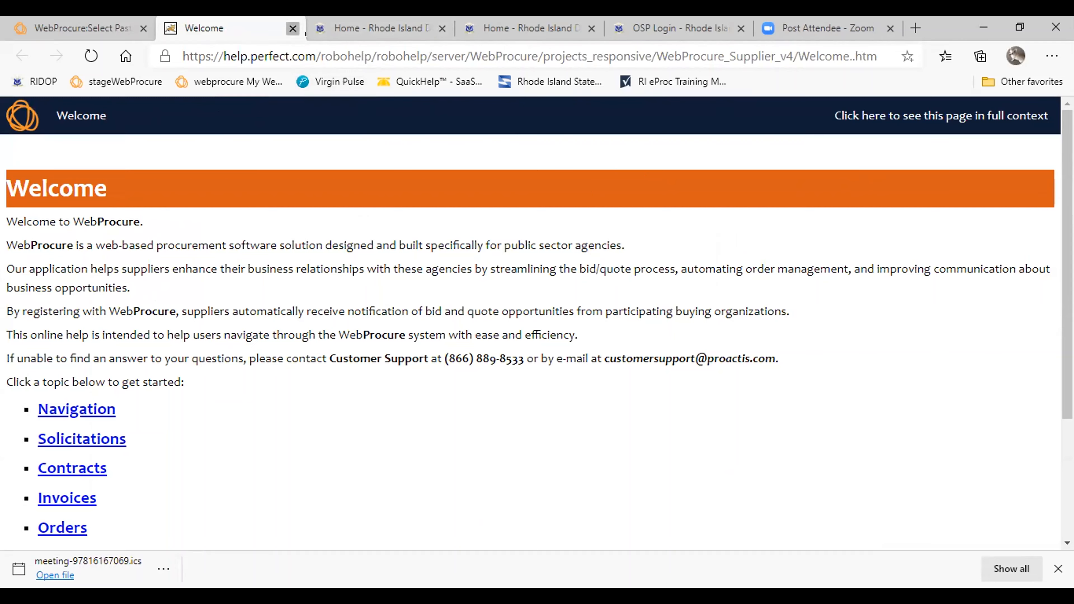
{"action": "left_click", "coordinate": [292, 28]}
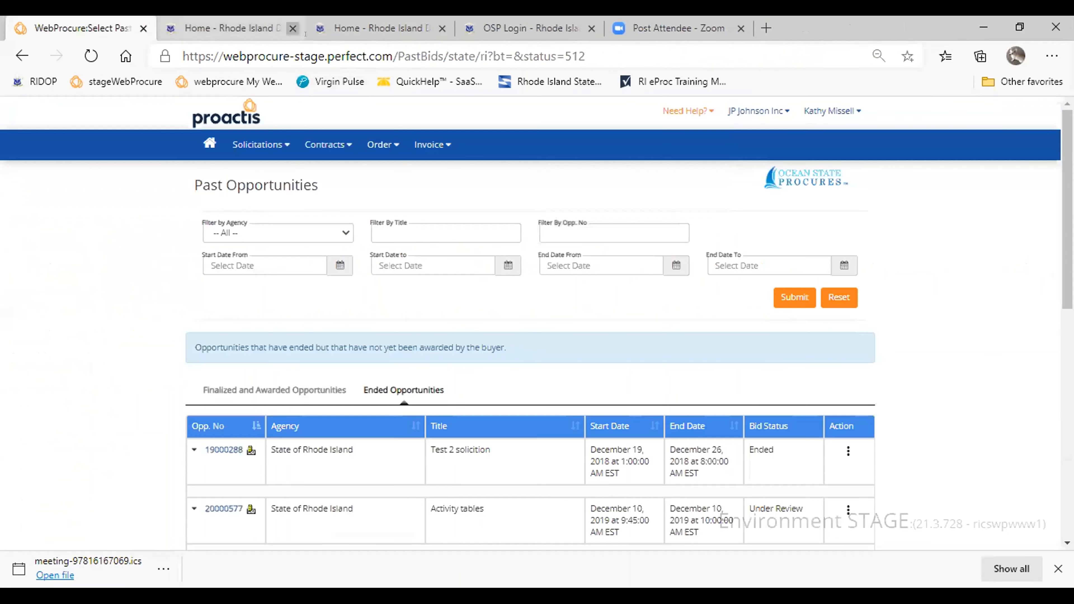
{"action": "left_click", "coordinate": [706, 108]}
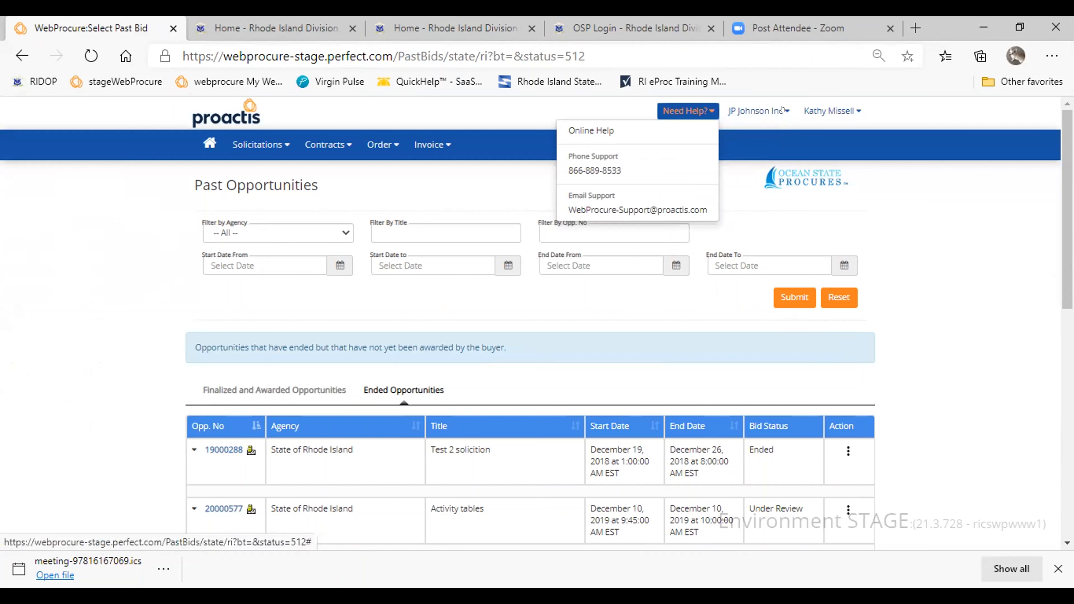
- Open the account's profile administration and look through the Edit Users entries
{"action": "left_click", "coordinate": [759, 111]}
{"action": "left_click", "coordinate": [857, 110]}
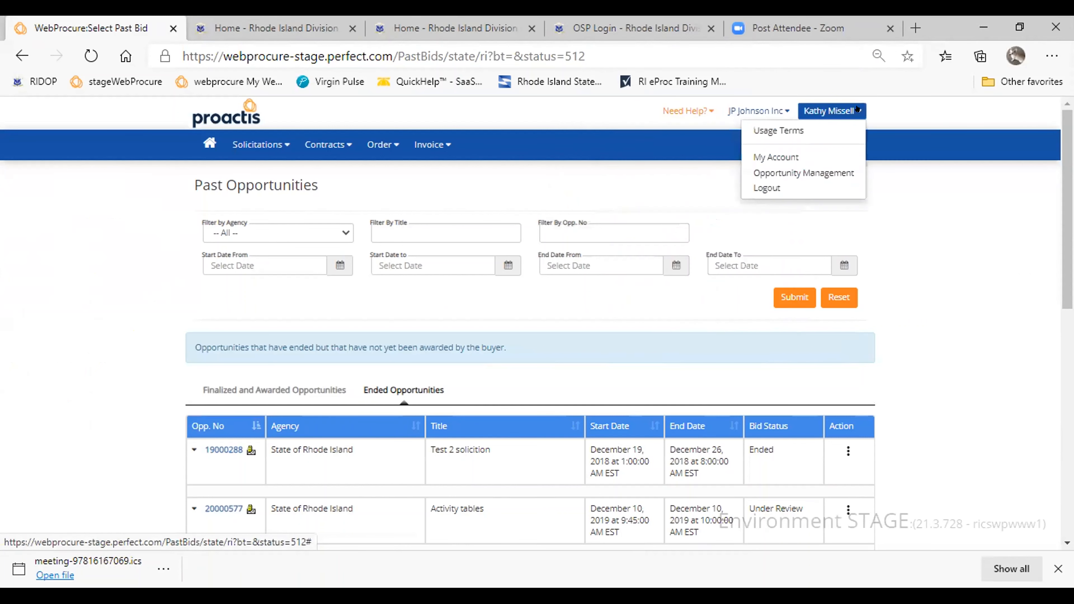
{"action": "left_click", "coordinate": [776, 157]}
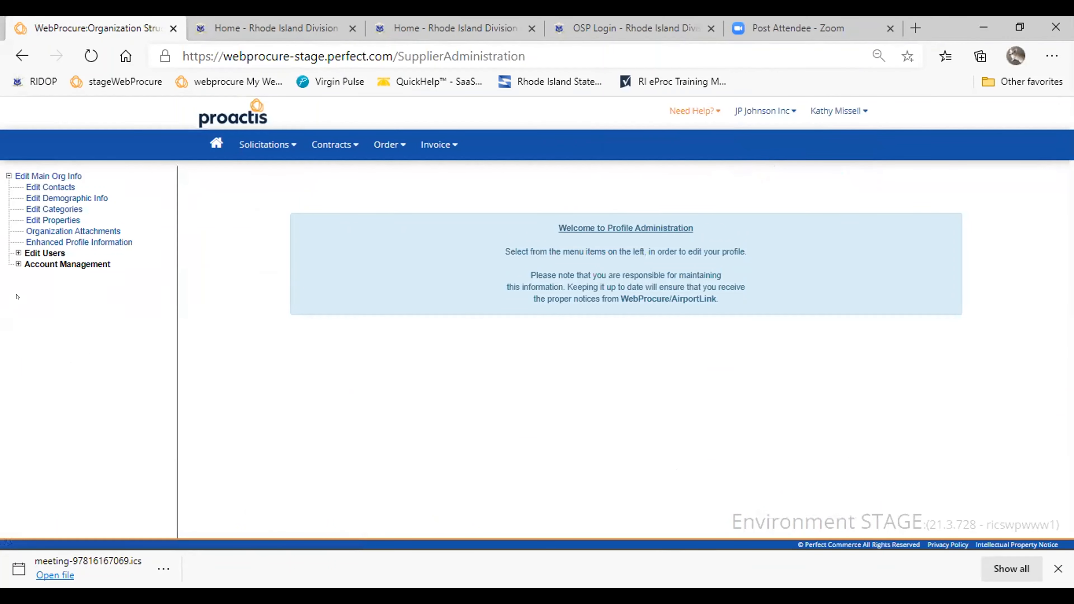
{"action": "left_click", "coordinate": [17, 251]}
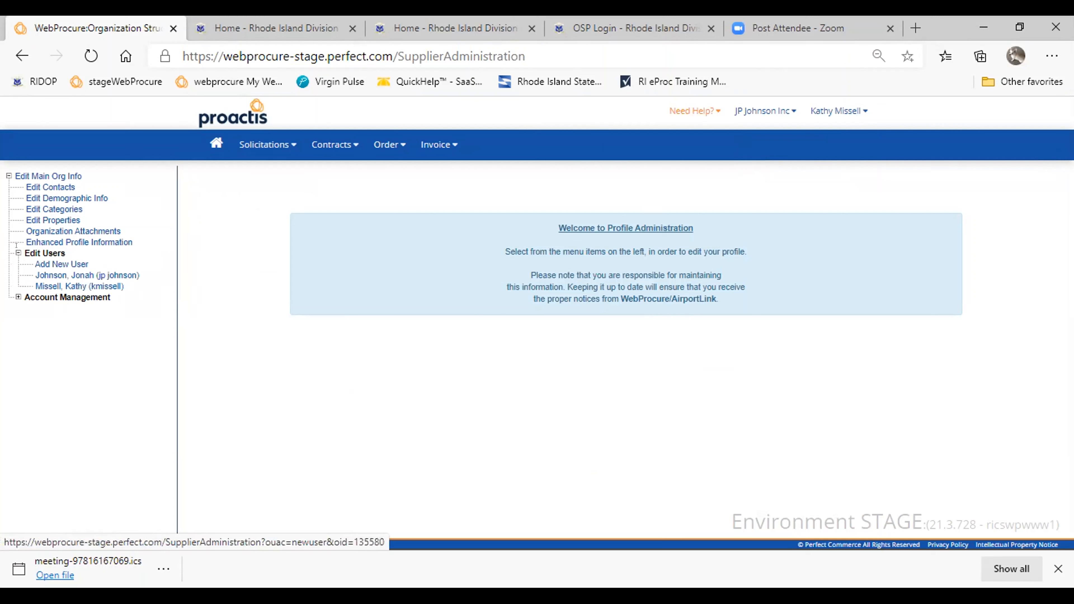
{"action": "left_click", "coordinate": [7, 248]}
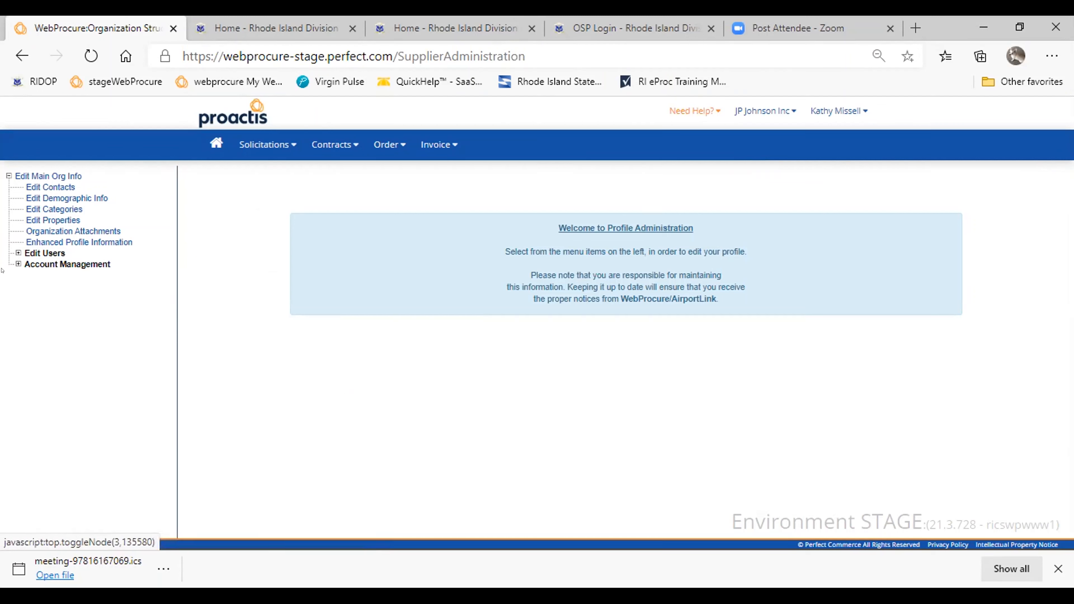
- Review the organization's main information form through to its bid notification and permissions sections
{"action": "left_click", "coordinate": [40, 174]}
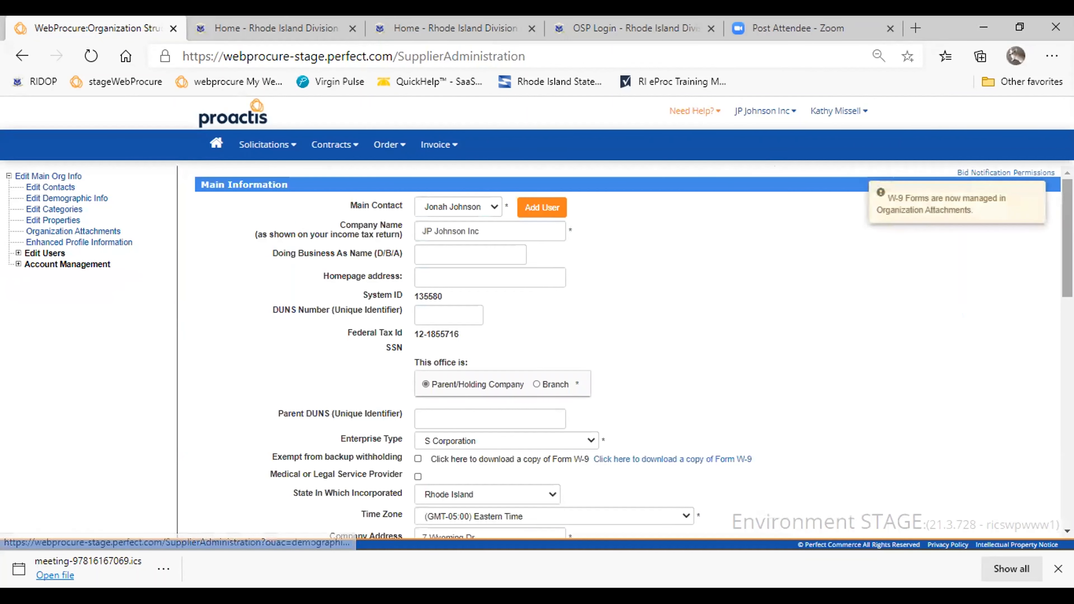
{"action": "scroll", "coordinate": [1061, 244], "scroll_direction": "down", "scroll_amount": 1}
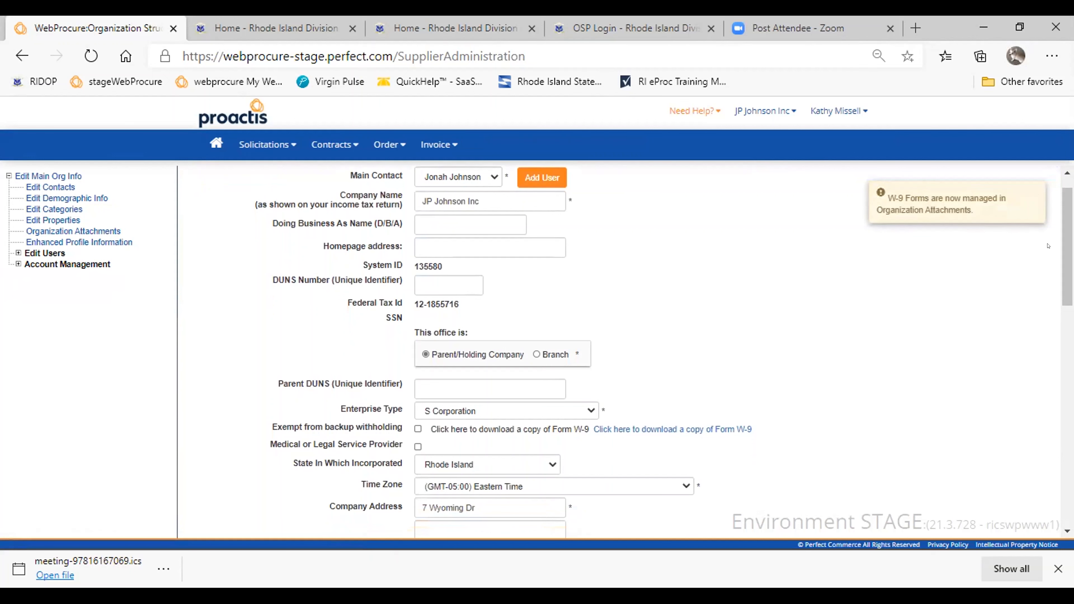
{"action": "scroll", "coordinate": [1060, 244], "scroll_direction": "down", "scroll_amount": 15}
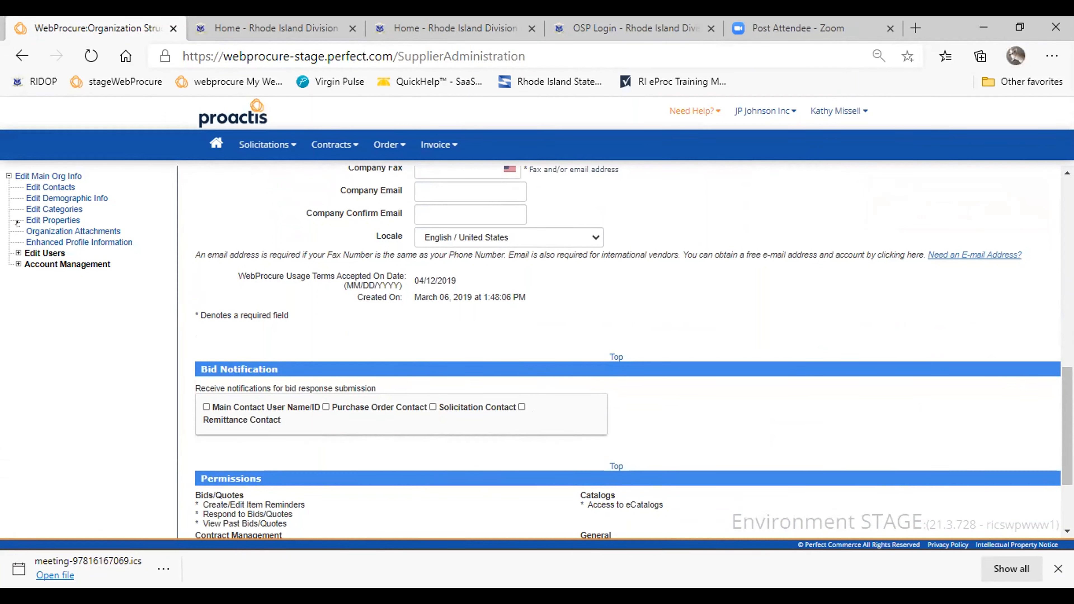
- View the organization's selected UNSPSC categories, and switch to the Rhode Island Division of Purchases home page
{"action": "left_click", "coordinate": [31, 208]}
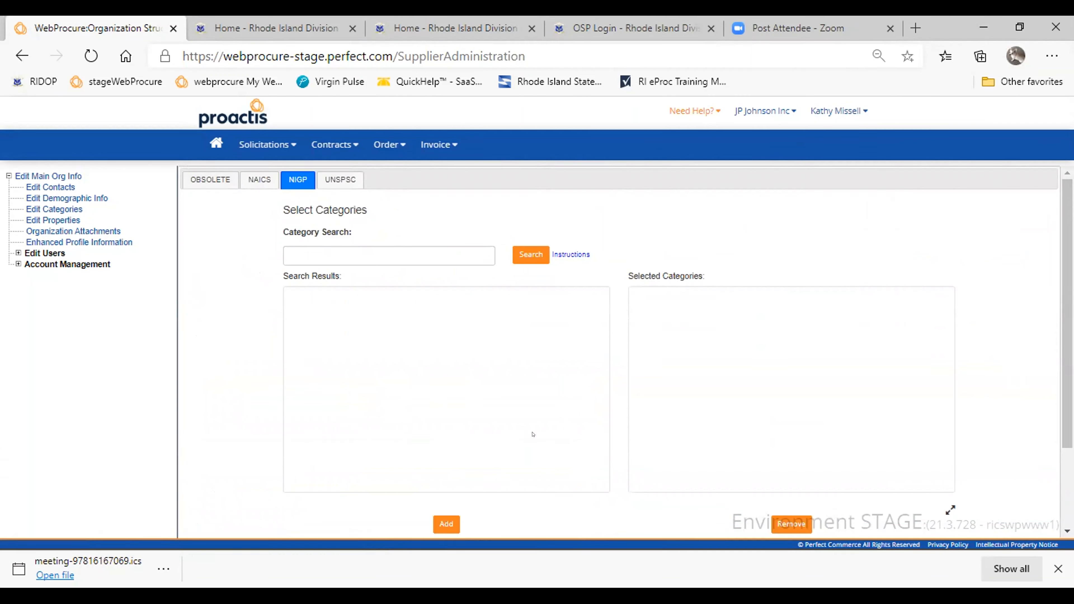
{"action": "left_click", "coordinate": [321, 182]}
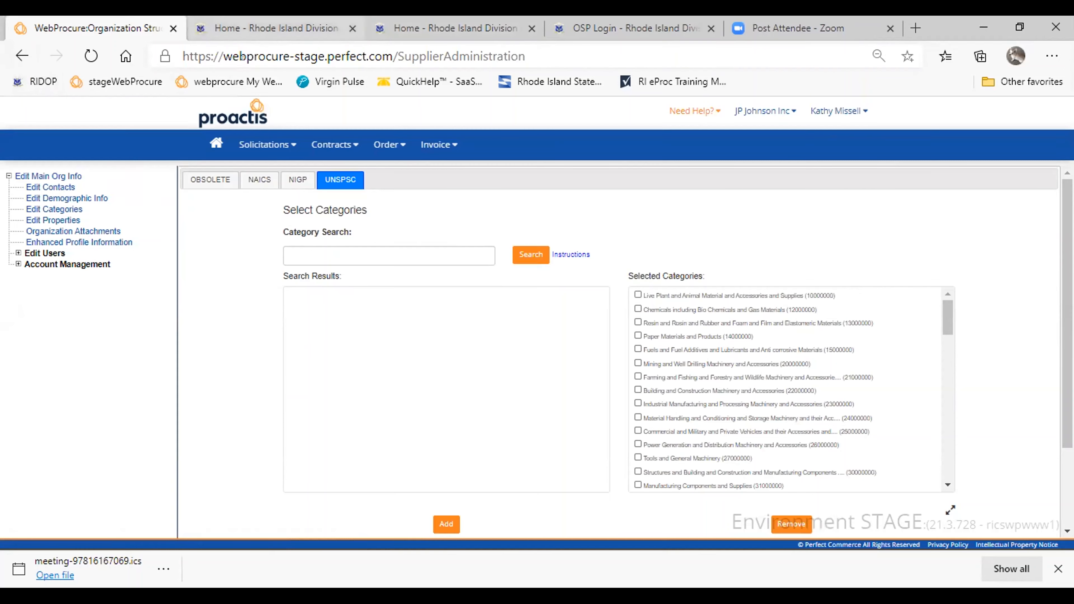
{"action": "left_click", "coordinate": [275, 28]}
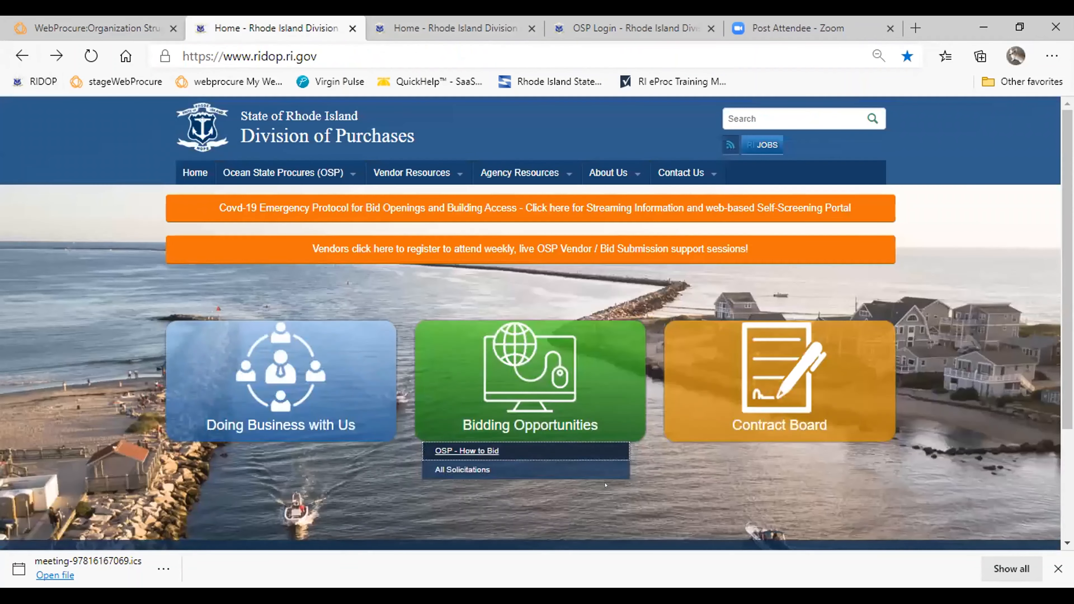